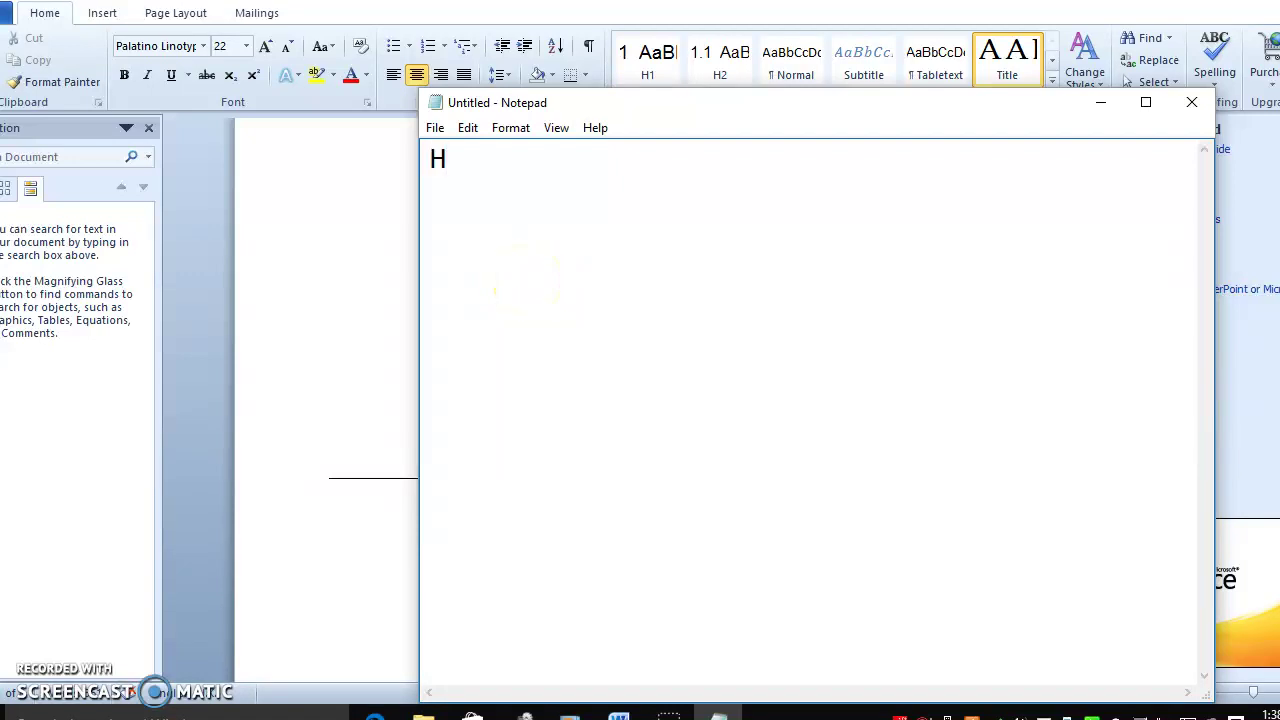
# Step: Complete the greeting as "Hi everyone" and add the line "How RPA Solution Design Document will look like in Real time."
pyautogui.write('i everyone')
pyautogui.press('Return')
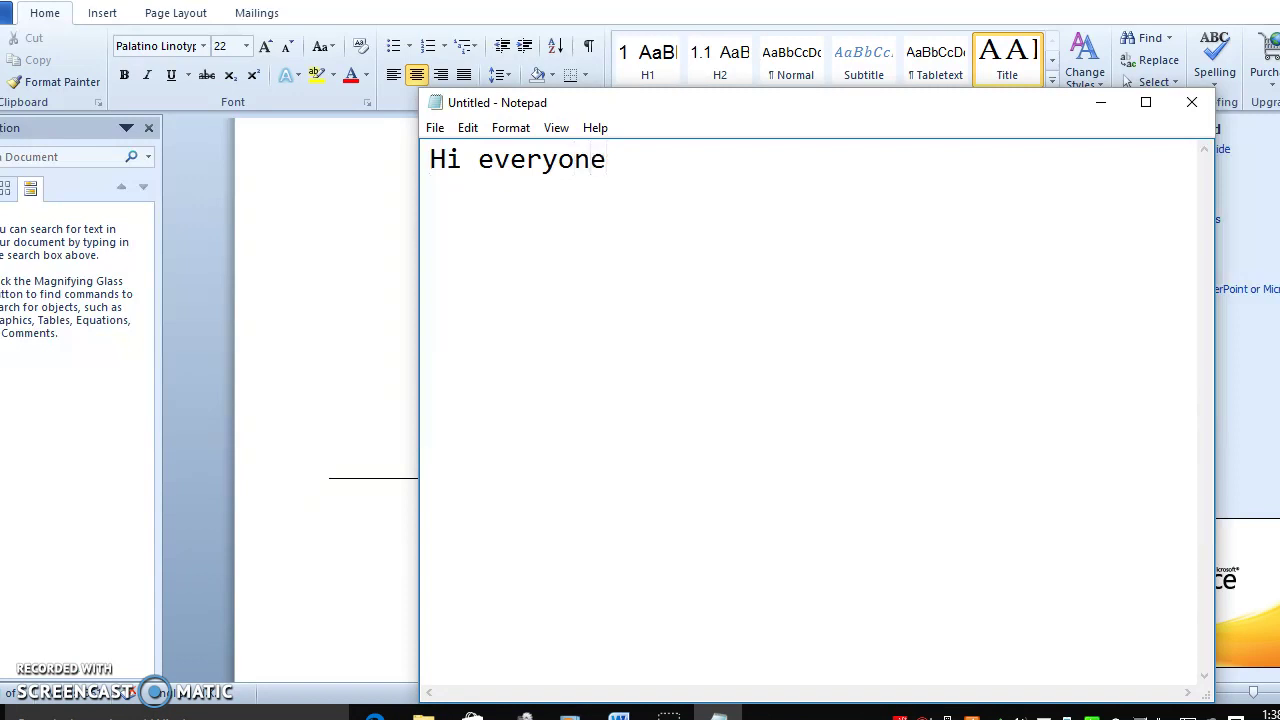
pyautogui.write('How RPA')
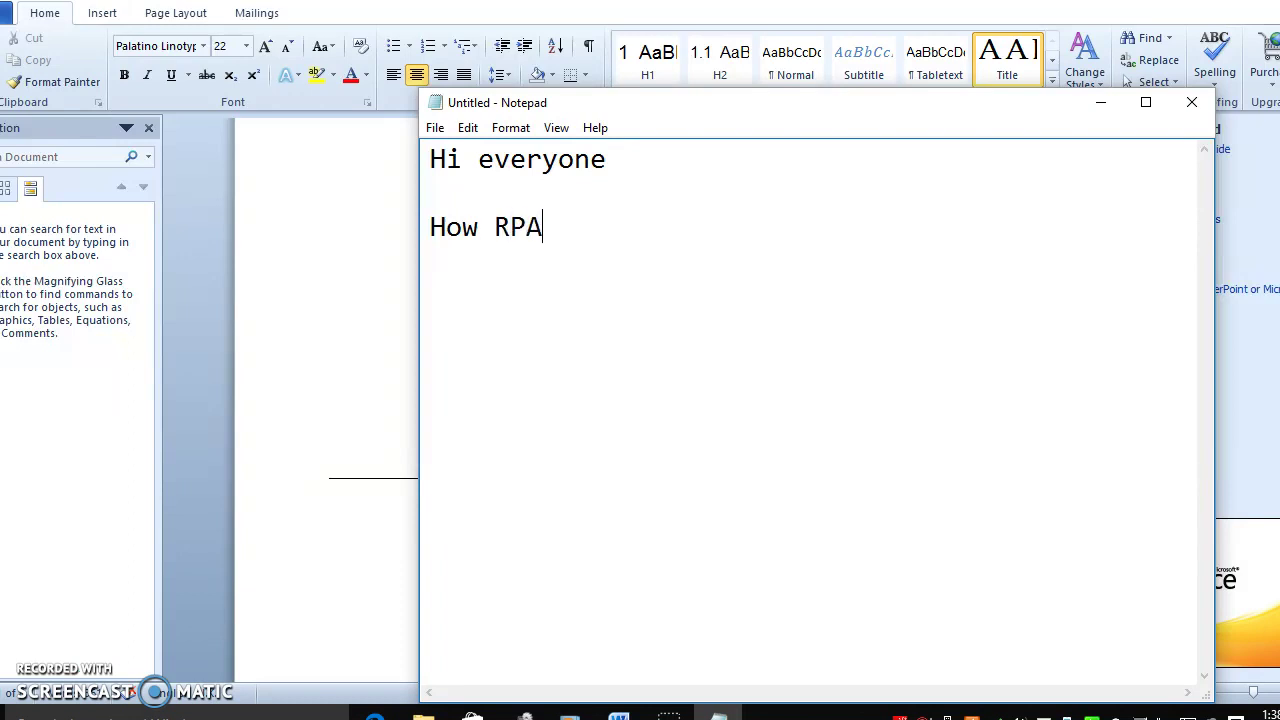
pyautogui.write(' Solution')
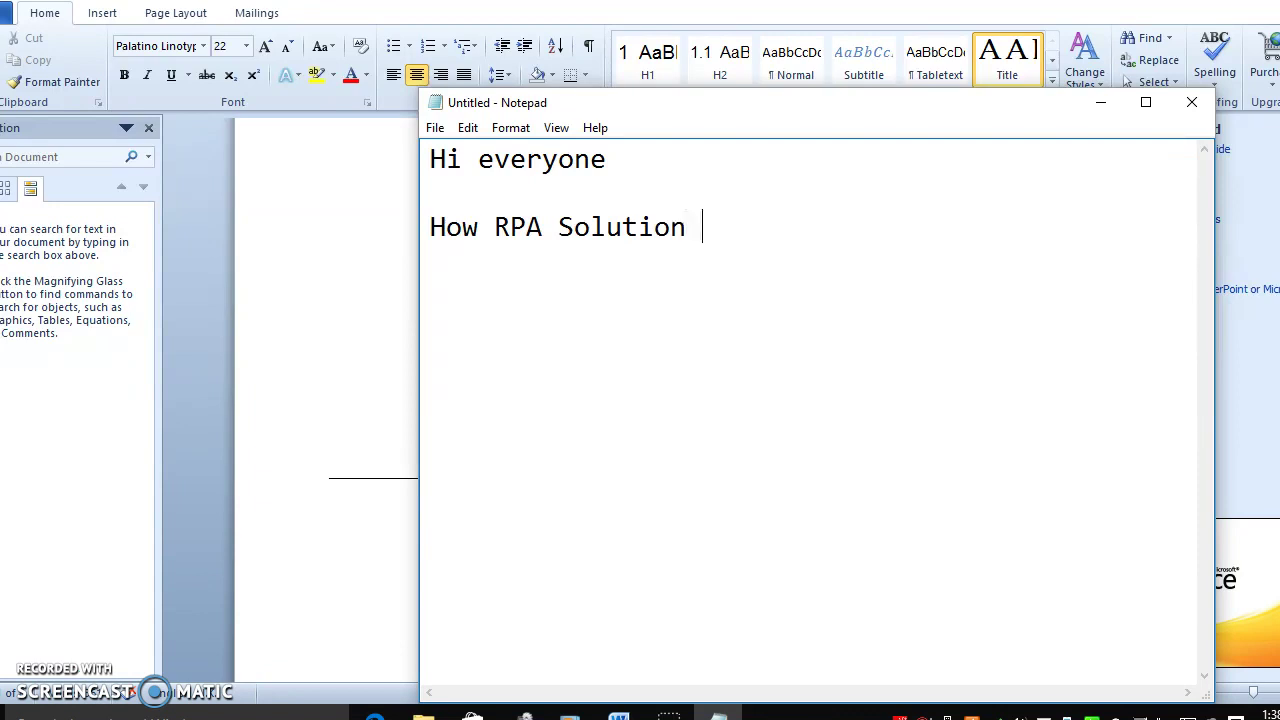
pyautogui.write(' Design')
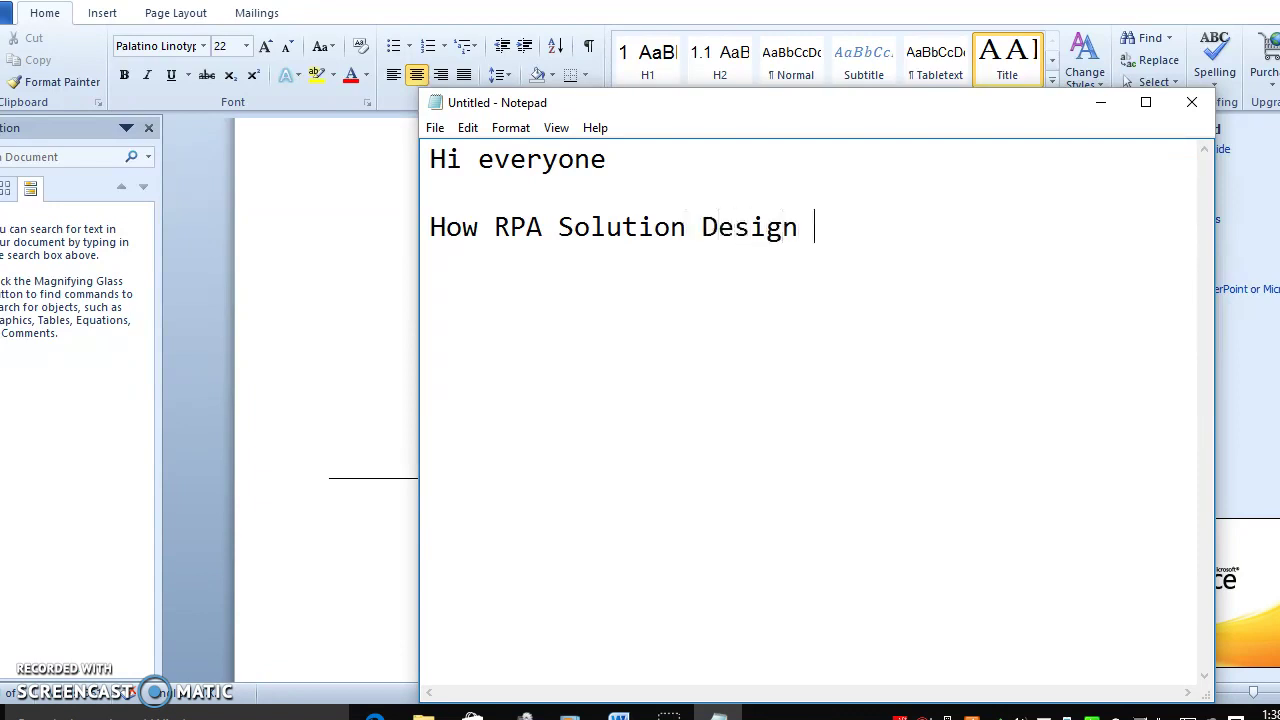
pyautogui.write(' Documen')
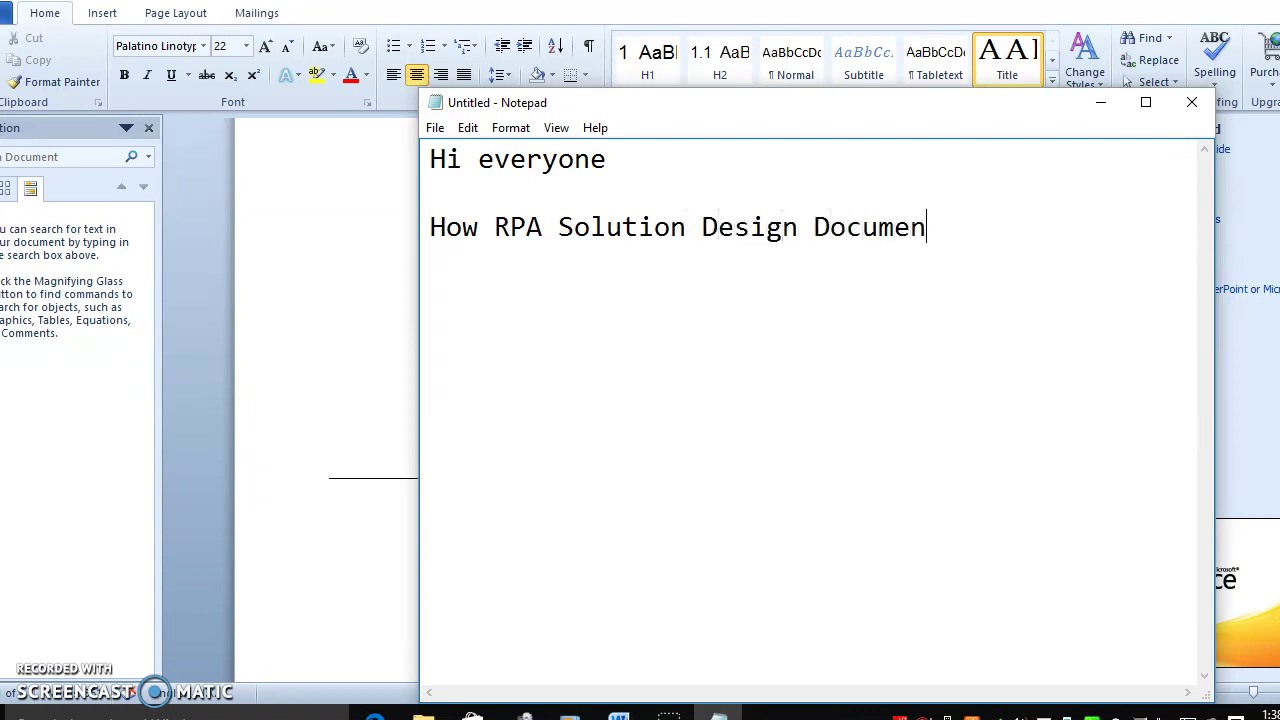
pyautogui.write('t will look like')
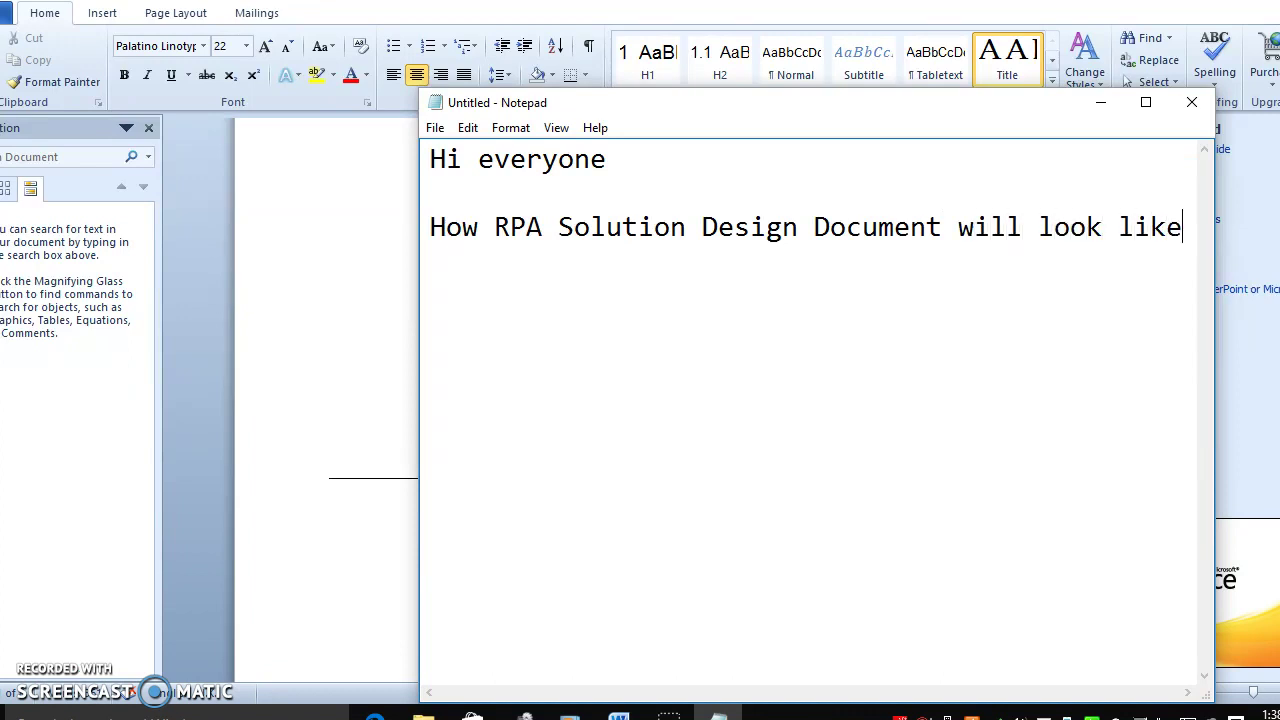
pyautogui.write(' ij')
pyautogui.press('BackSpace')
pyautogui.press('BackSpace')
pyautogui.write('n Real')
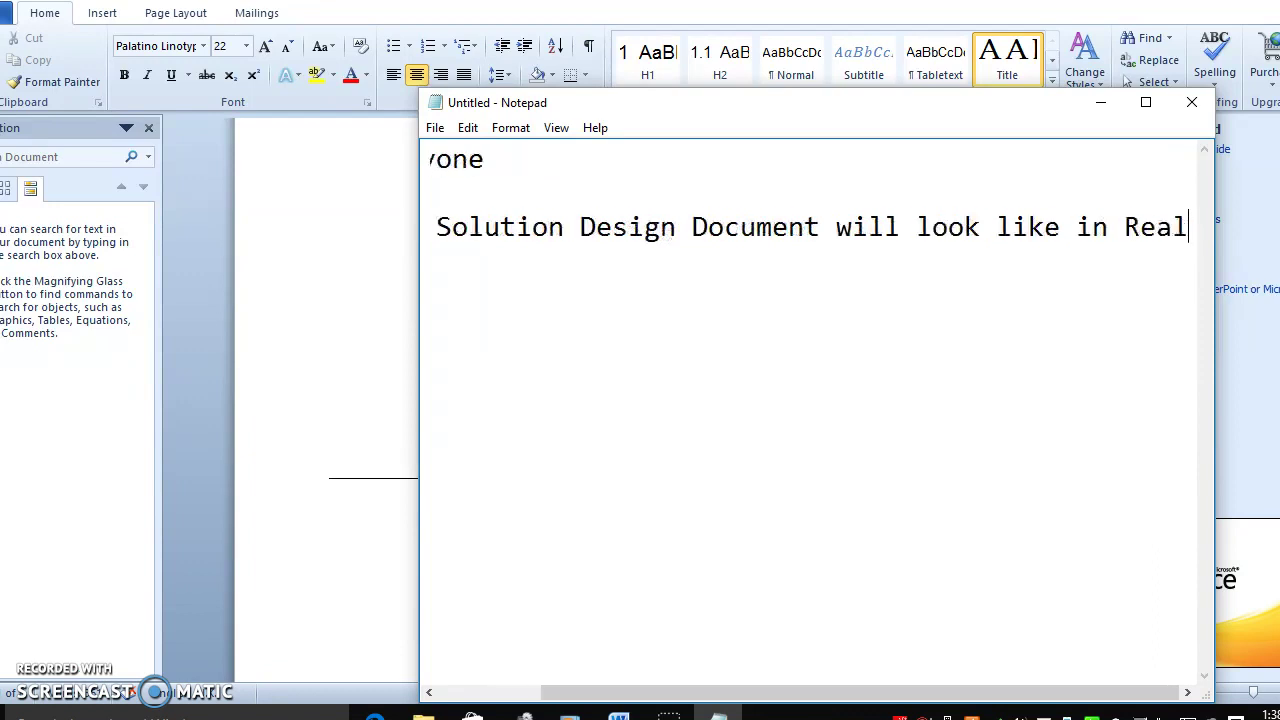
pyautogui.write(' time')
pyautogui.press('Return')
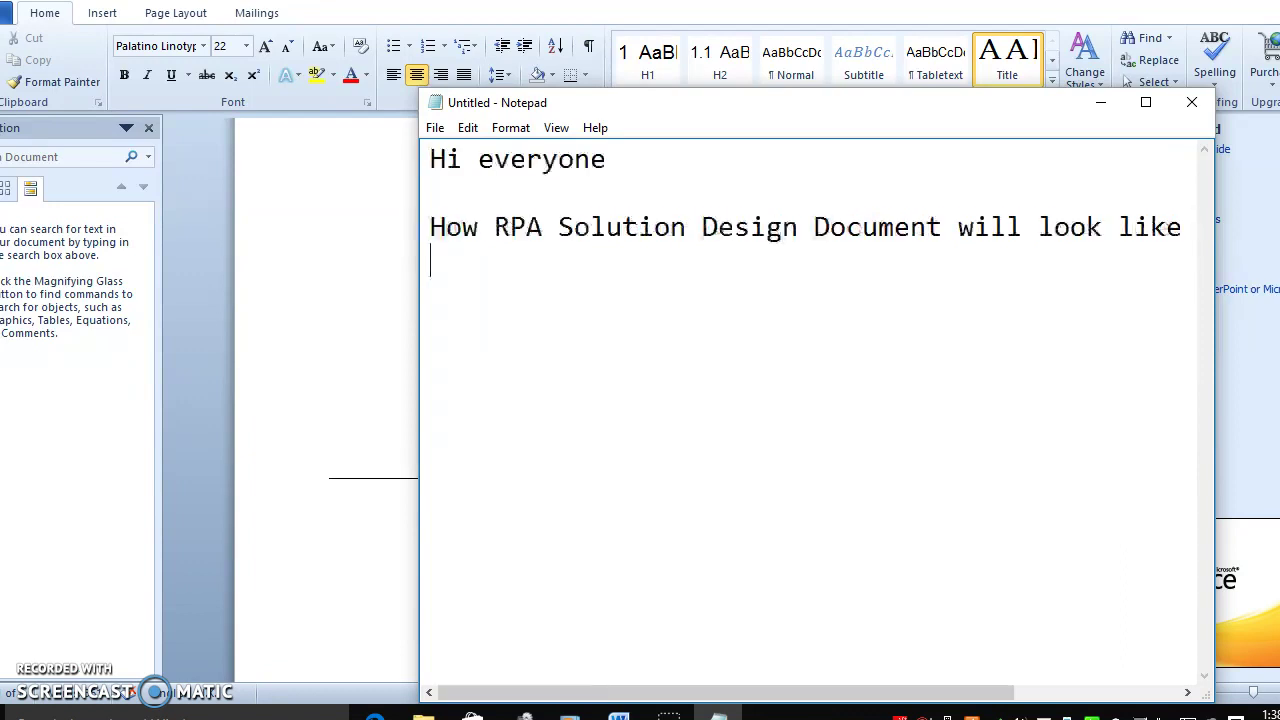
# Step: Write the line "SDD is most important part in RPA or anyother software components." followed by blank lines
pyautogui.write('SDD is ')
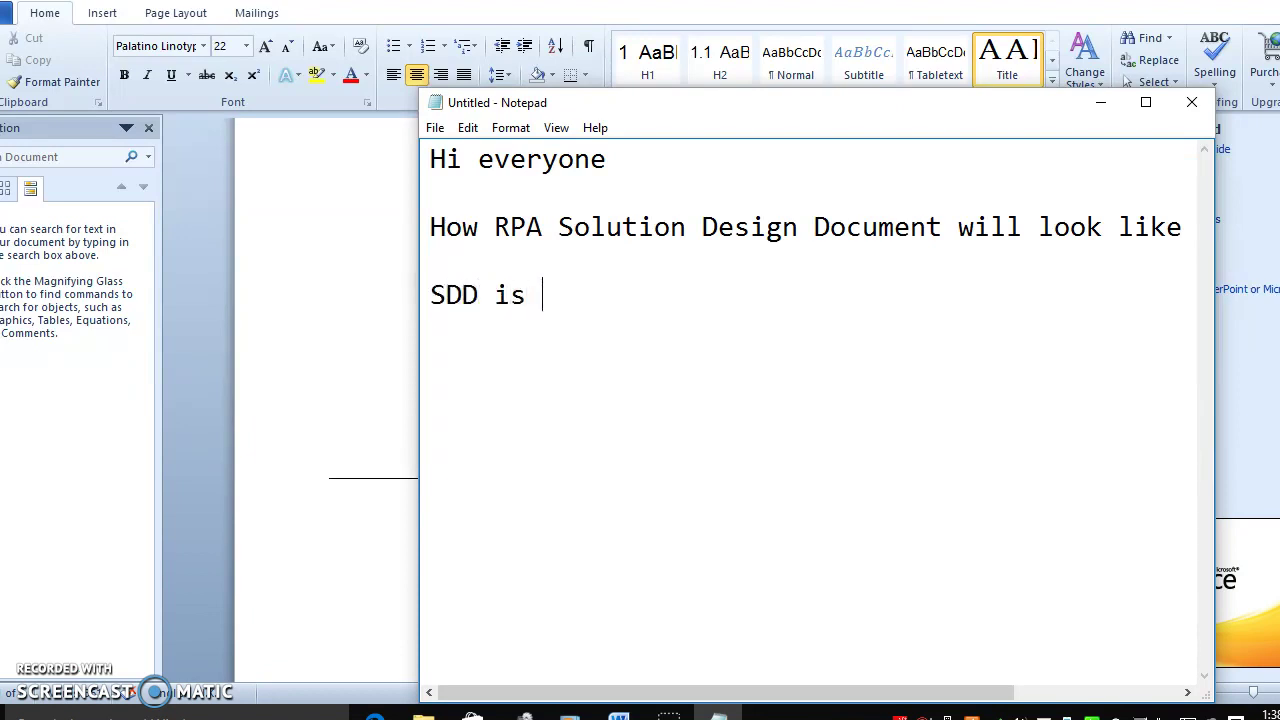
pyautogui.write('most imp')
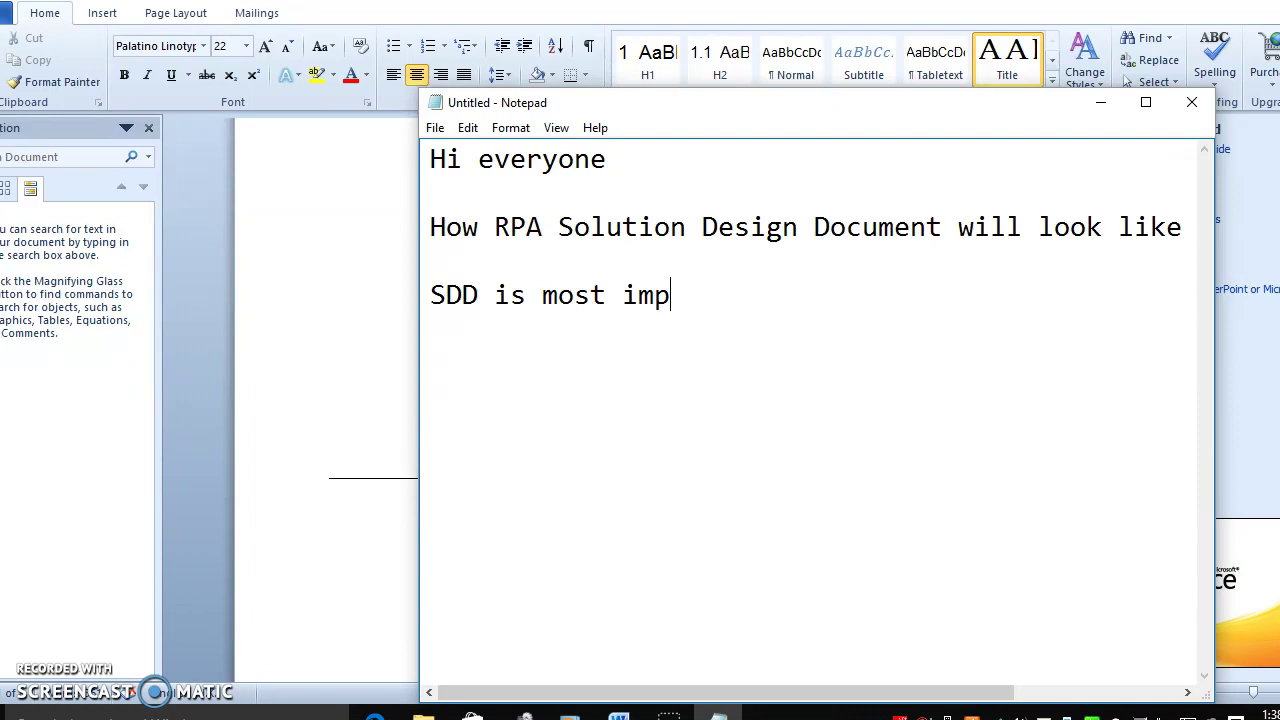
pyautogui.write('ortant part')
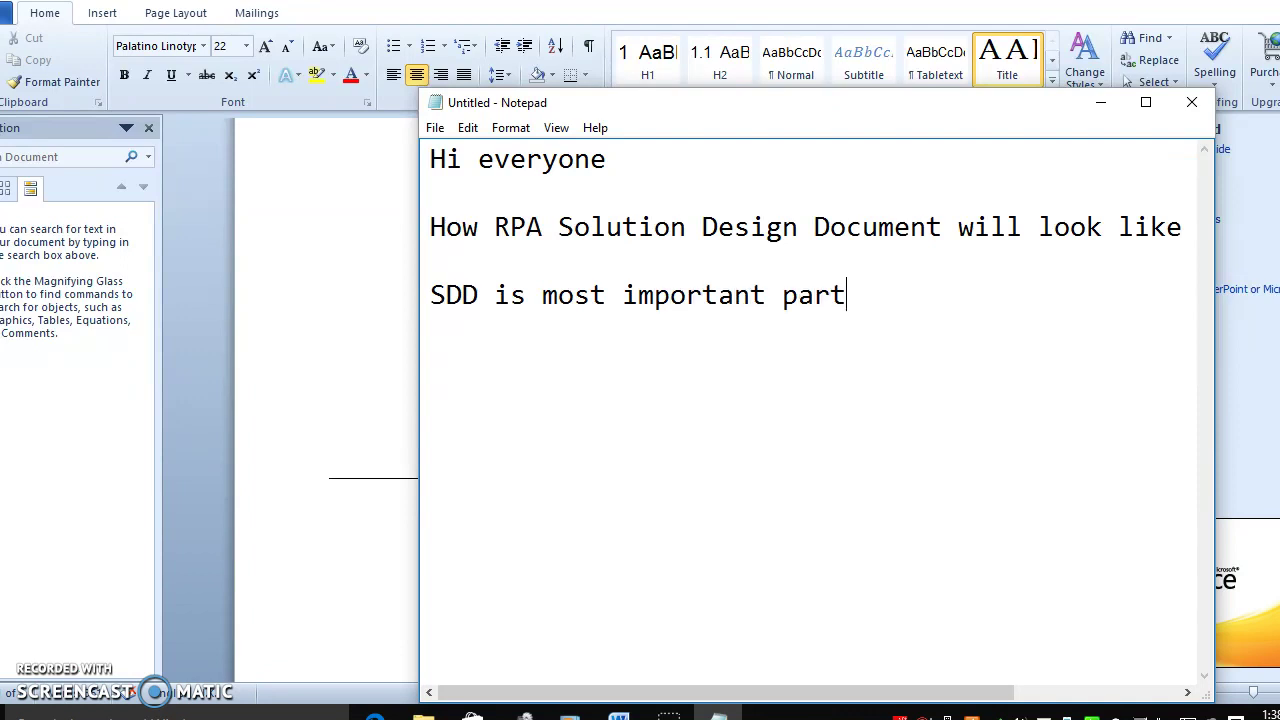
pyautogui.write(' in RPA ro')
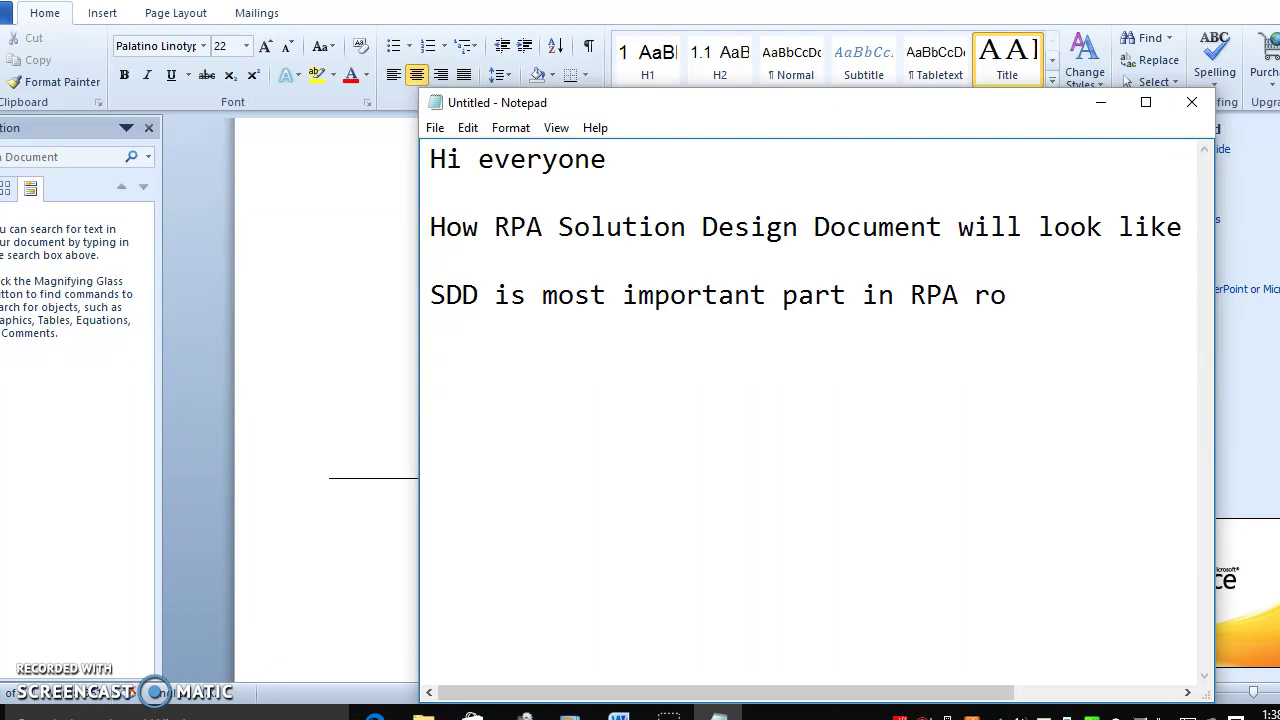
pyautogui.press('BackSpace')
pyautogui.press('BackSpace')
pyautogui.write('or anyother f')
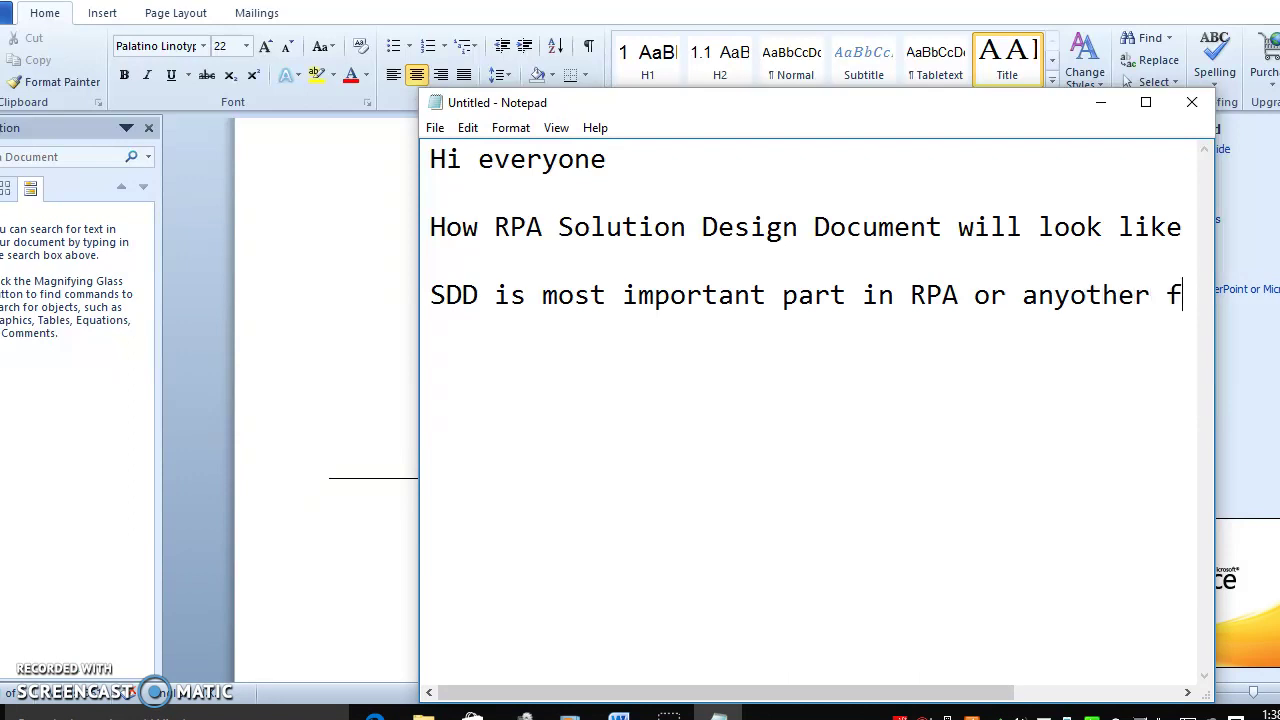
pyautogui.write('o')
pyautogui.press('BackSpace')
pyautogui.press('BackSpace')
pyautogui.write('soft')
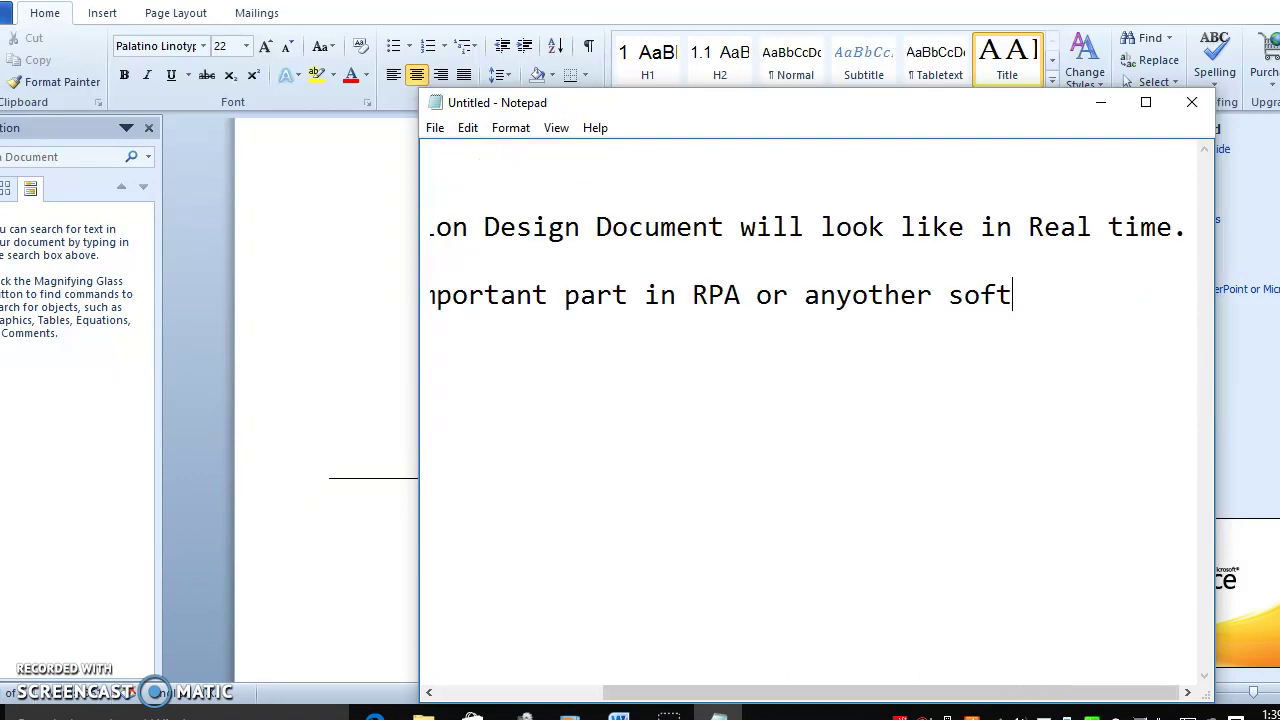
pyautogui.write('ware co')
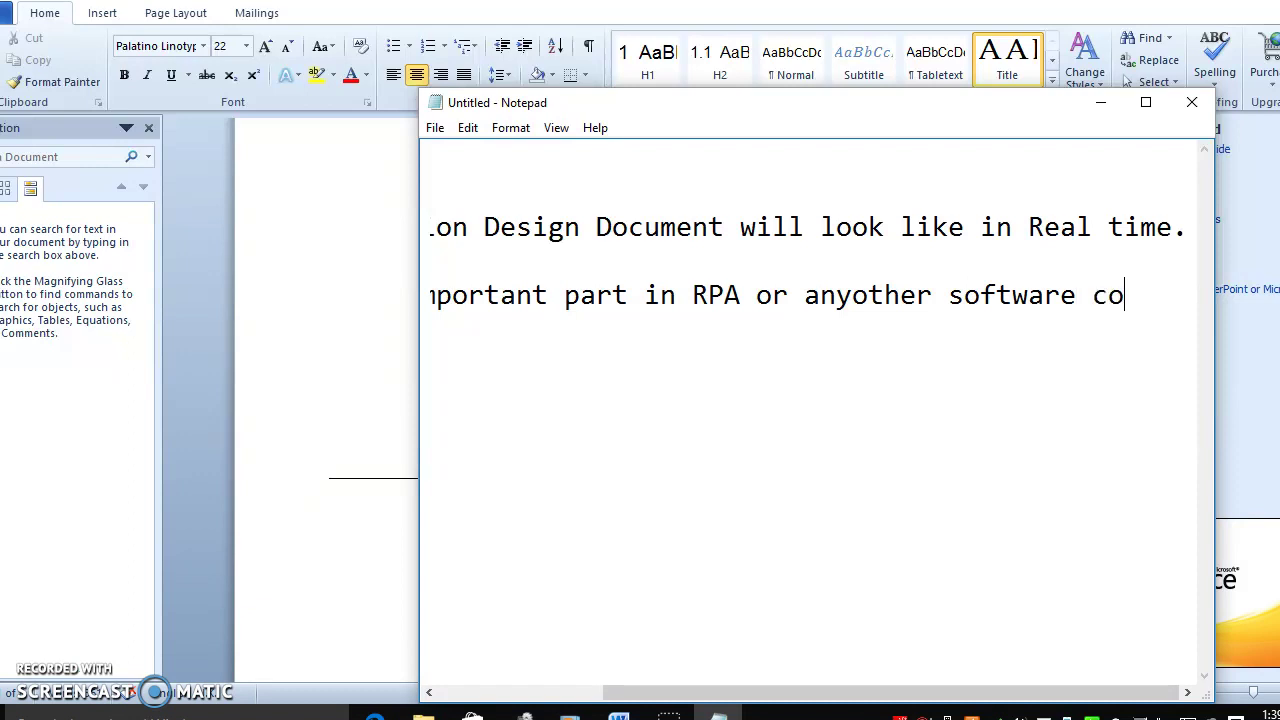
pyautogui.write('mponents')
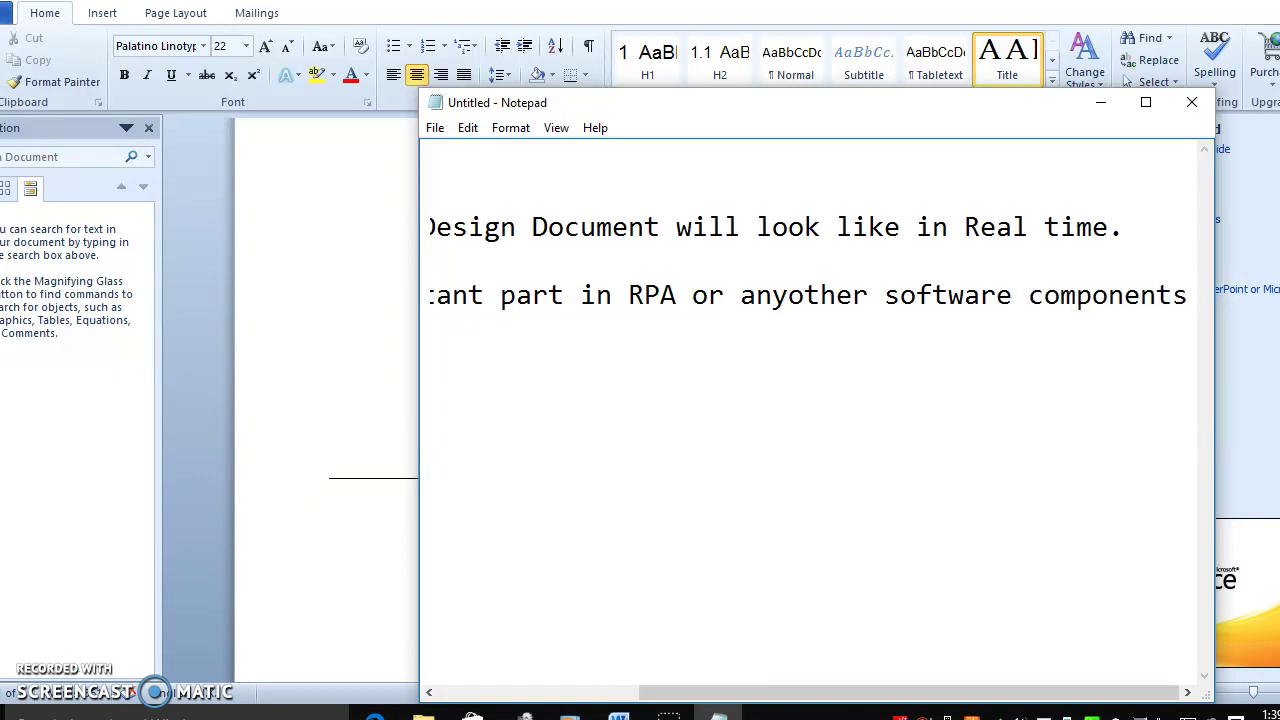
pyautogui.write('.')
pyautogui.press('Return')
pyautogui.press('Return')
pyautogui.press('Return')
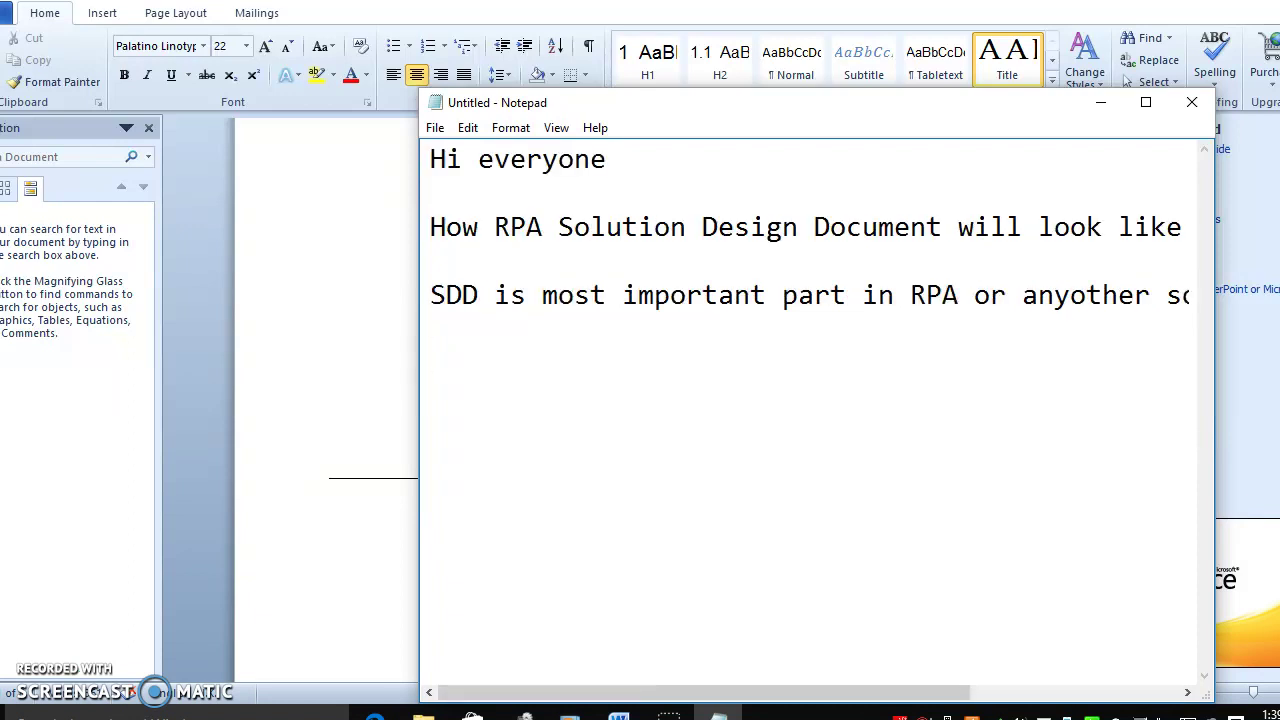
# Step: Add the line "So Here SDD of RPA is more different and more detailed process" below the blank lines
pyautogui.write('So Here ')
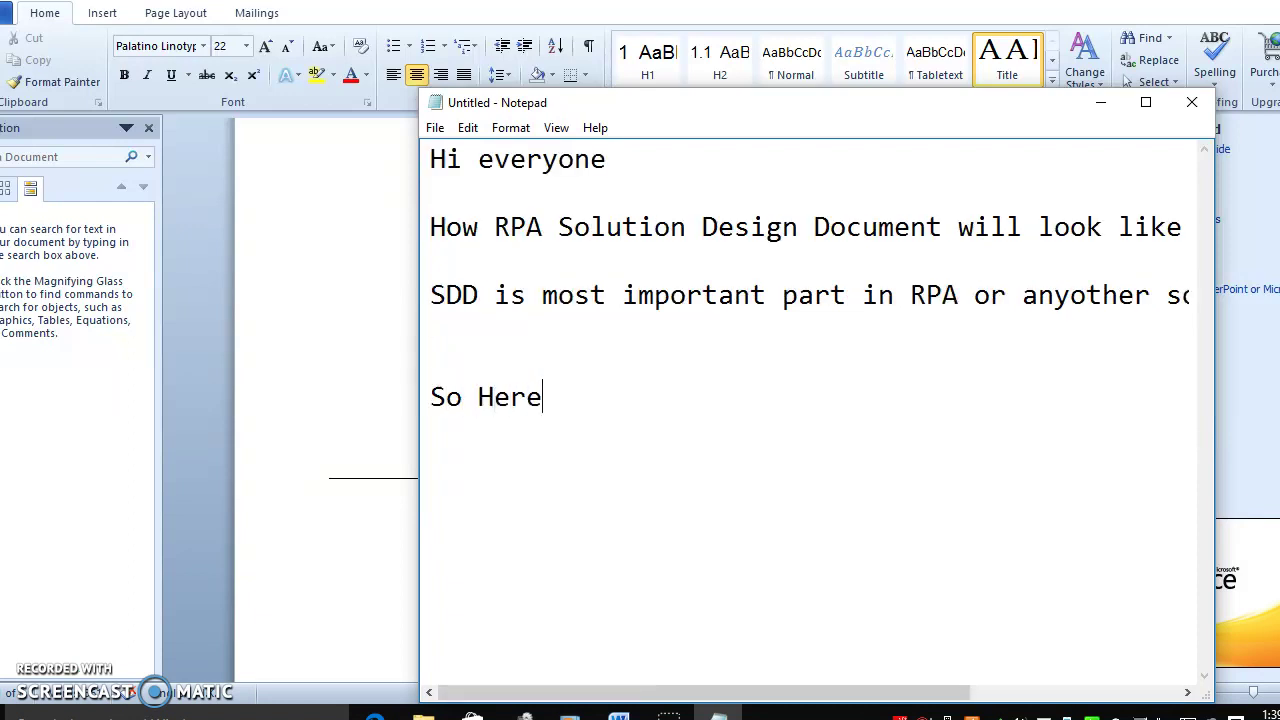
pyautogui.write('S')
pyautogui.write('DD o')
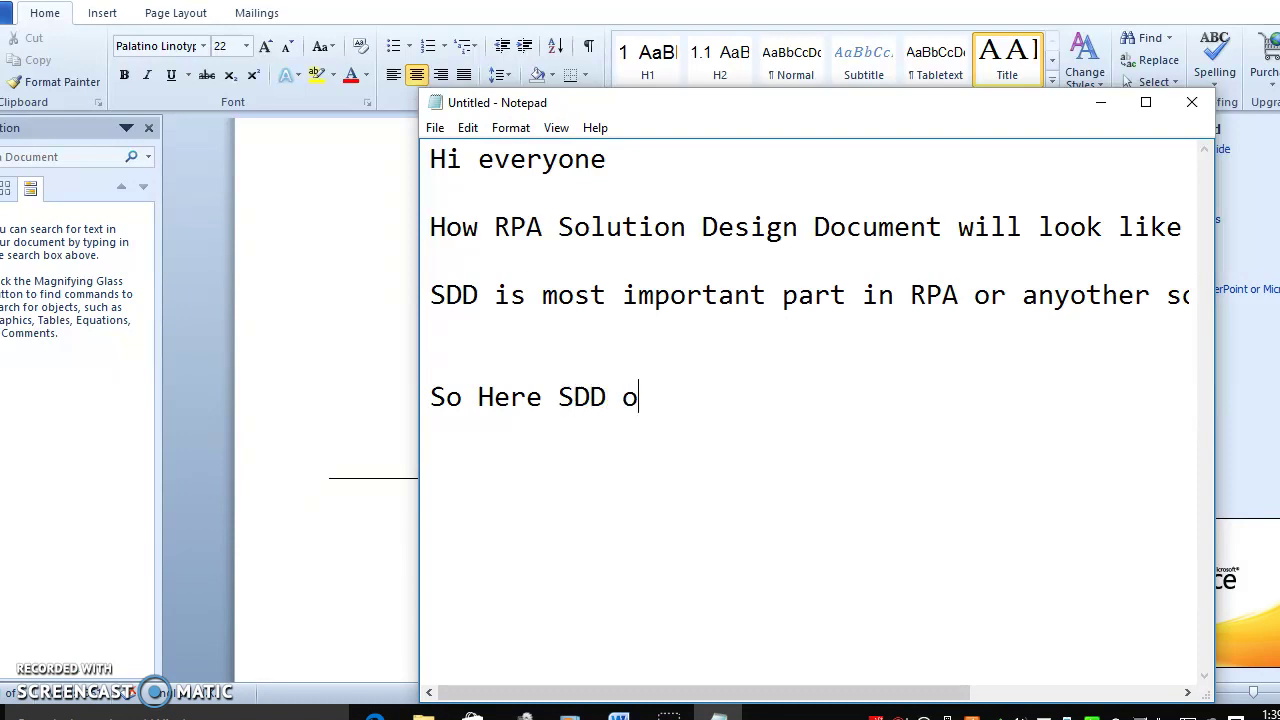
pyautogui.write('f RPA is more fid')
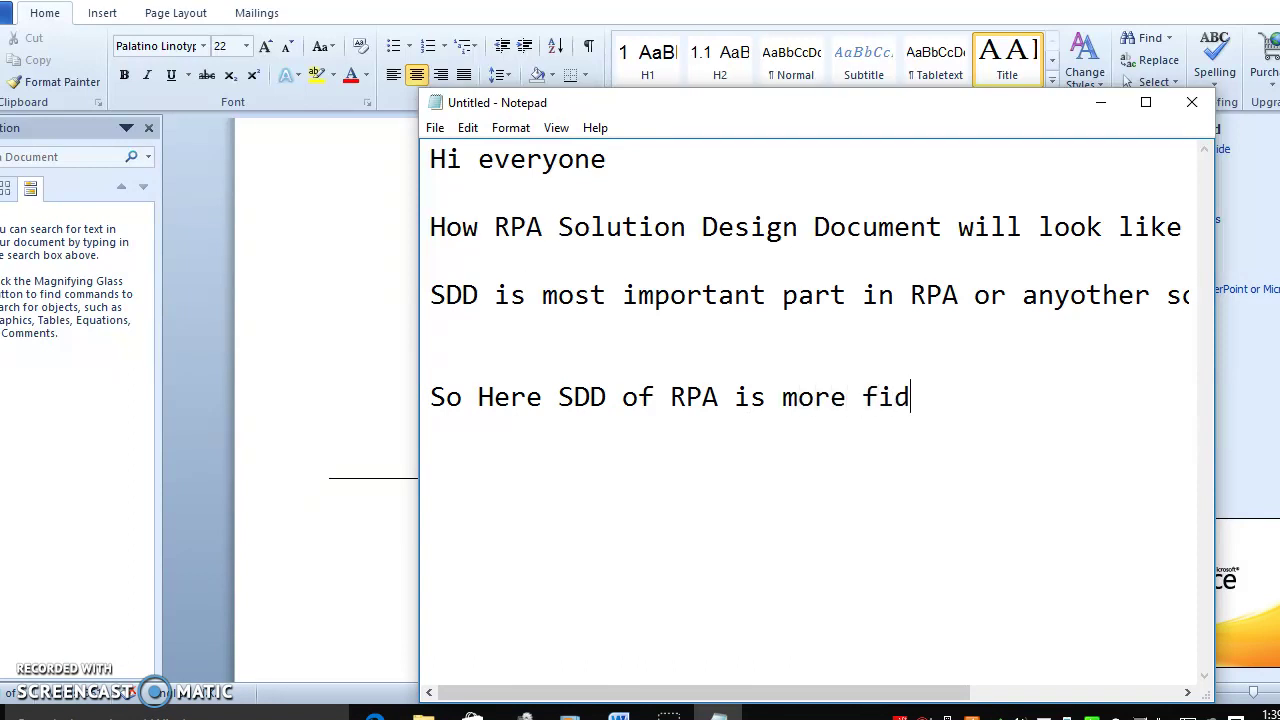
pyautogui.press('BackSpace')
pyautogui.press('BackSpace')
pyautogui.press('BackSpace')
pyautogui.write('fi')
pyautogui.press('BackSpace')
pyautogui.write('different and more ')
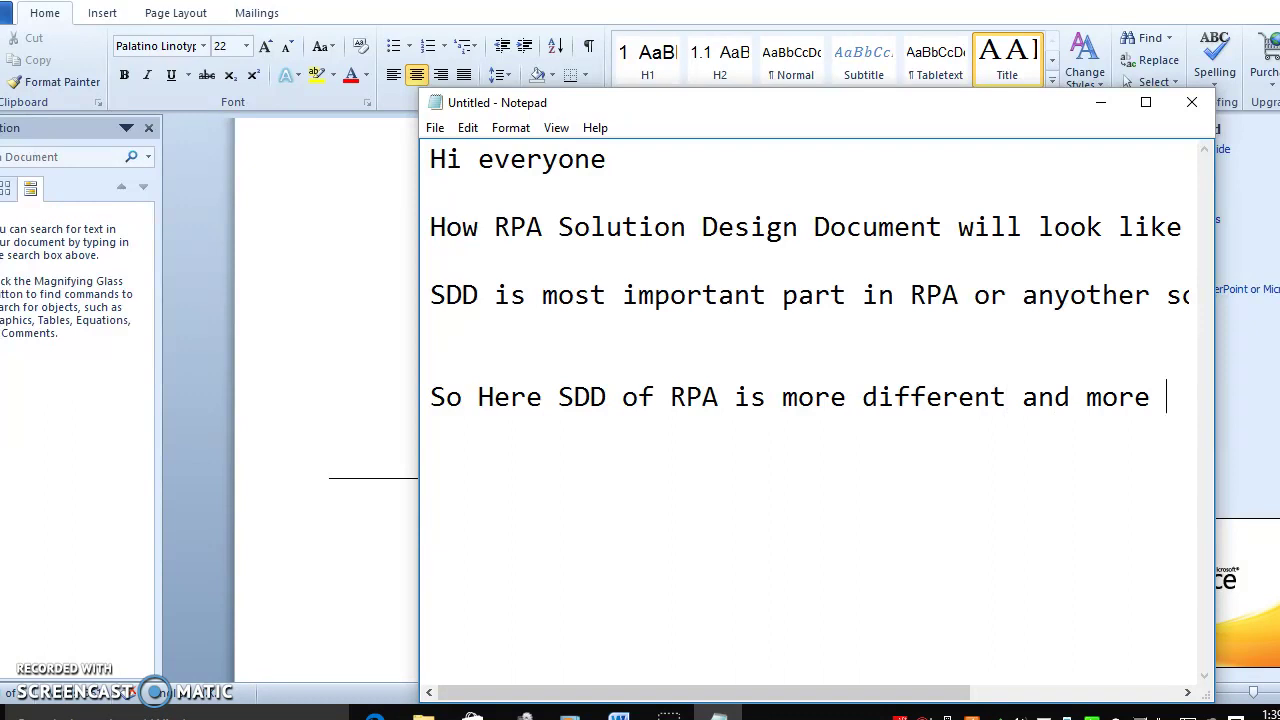
pyautogui.write('det')
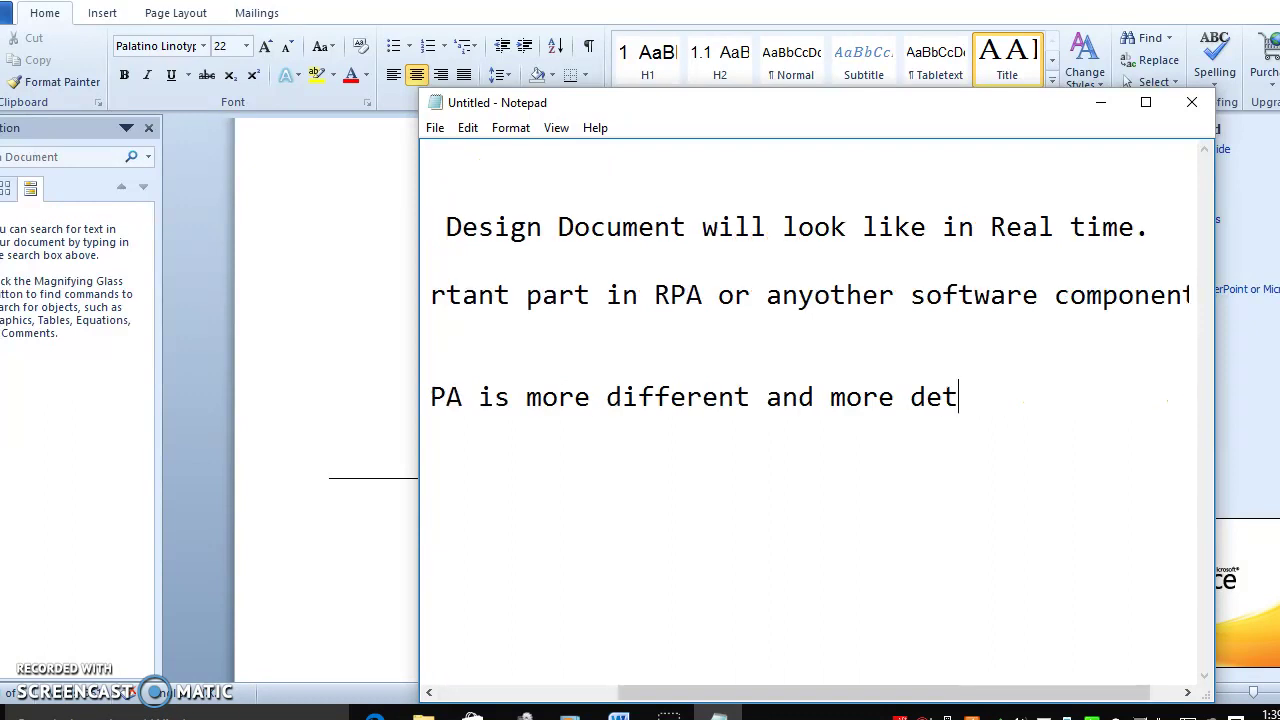
pyautogui.write('ailed process')
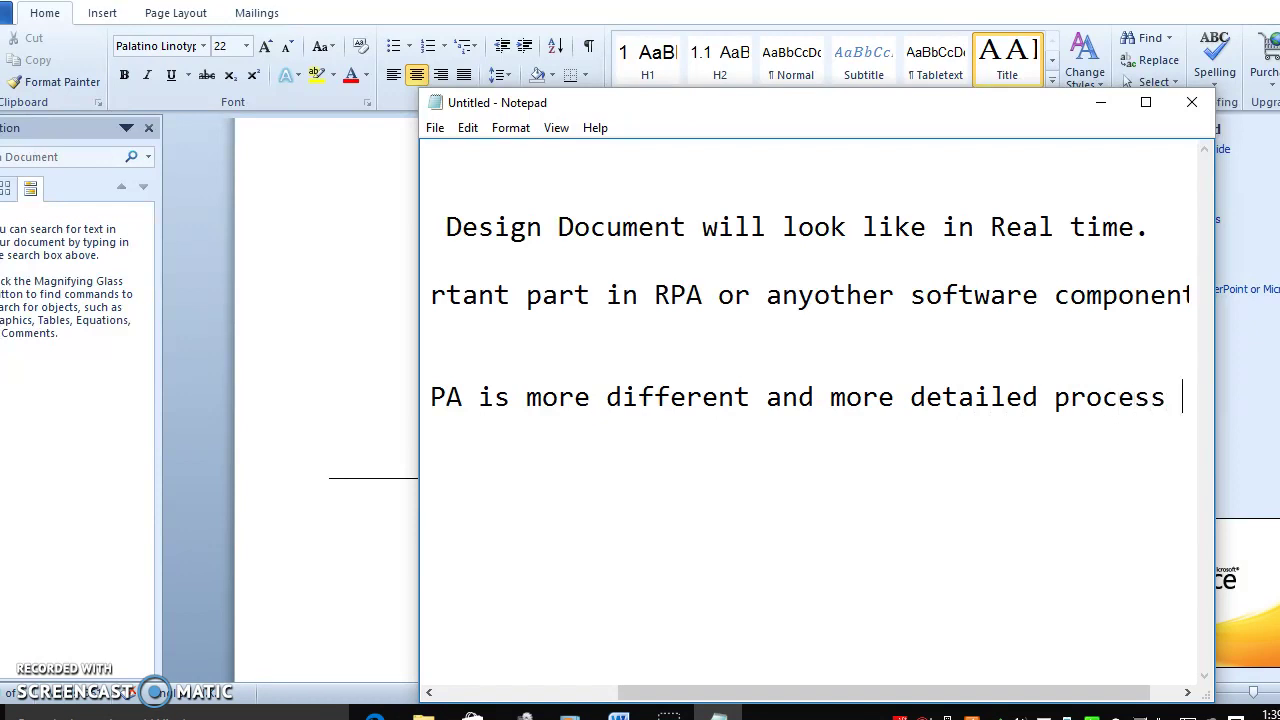
pyautogui.press('Return')
# Step: Add the line "And in realtime Every solution Design Document must be Sign off from your client"
pyautogui.write('And in realtime')
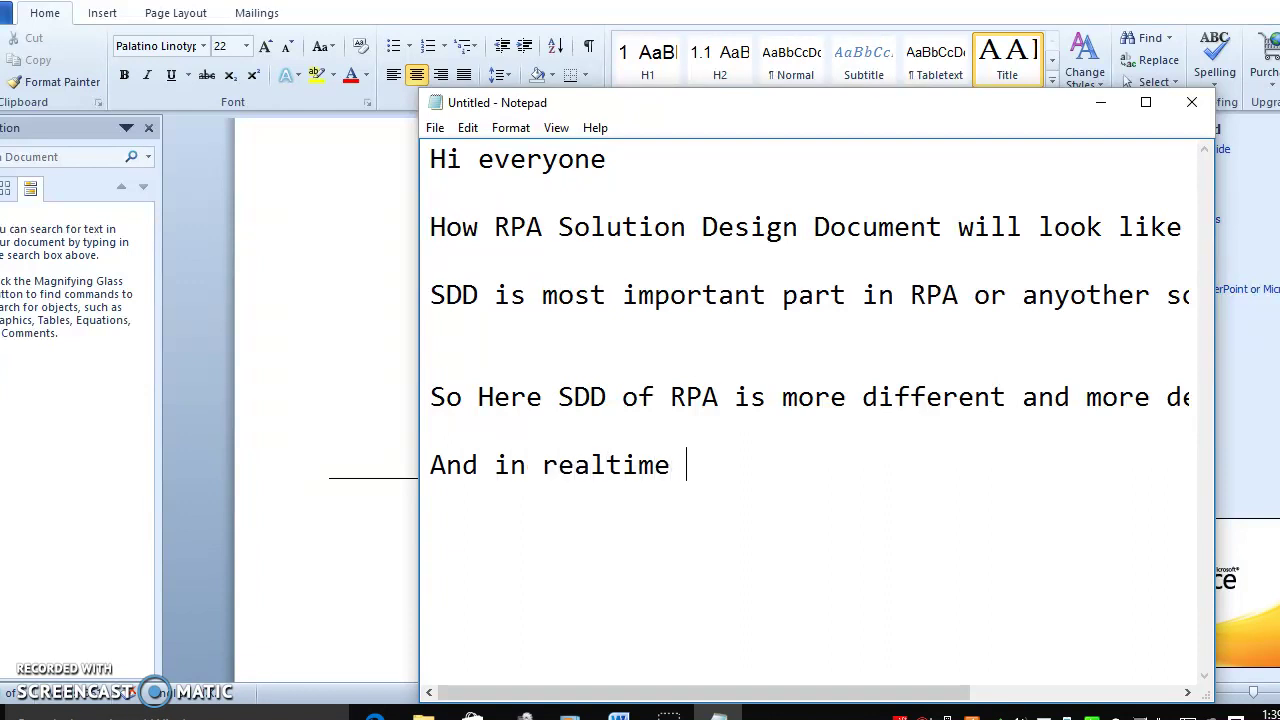
pyautogui.write(' Every soluti')
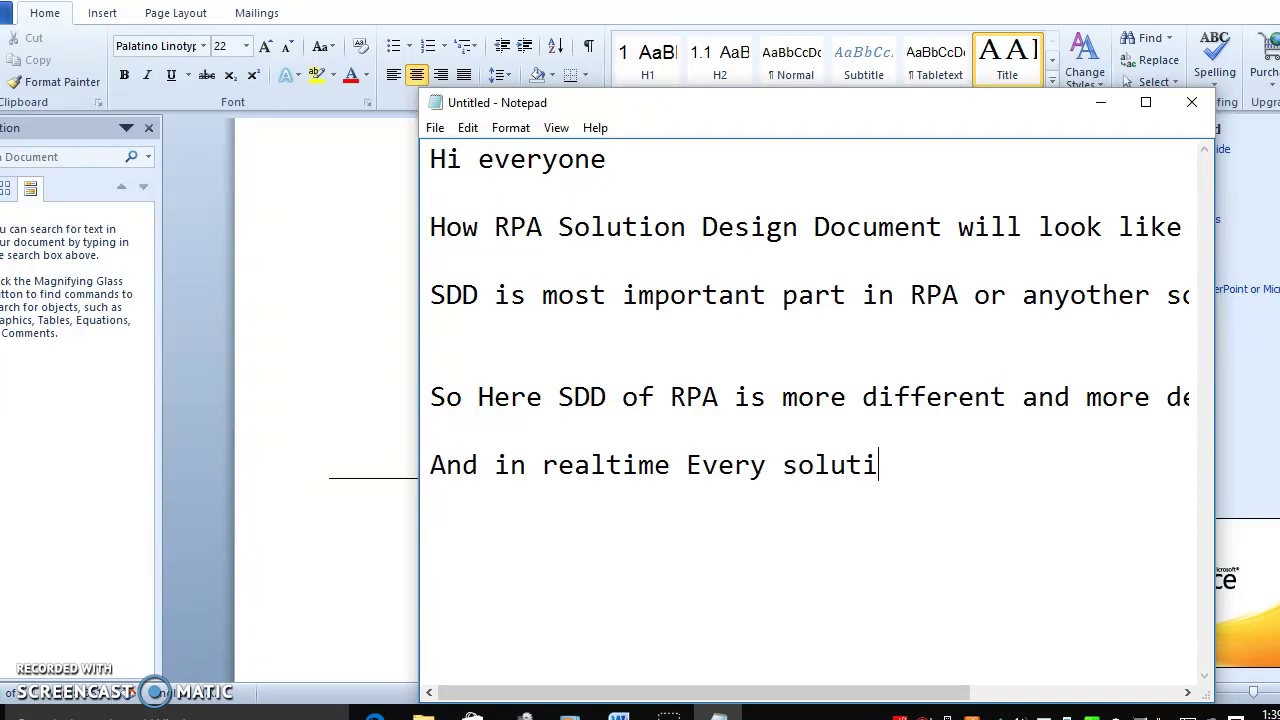
pyautogui.write('on Design ')
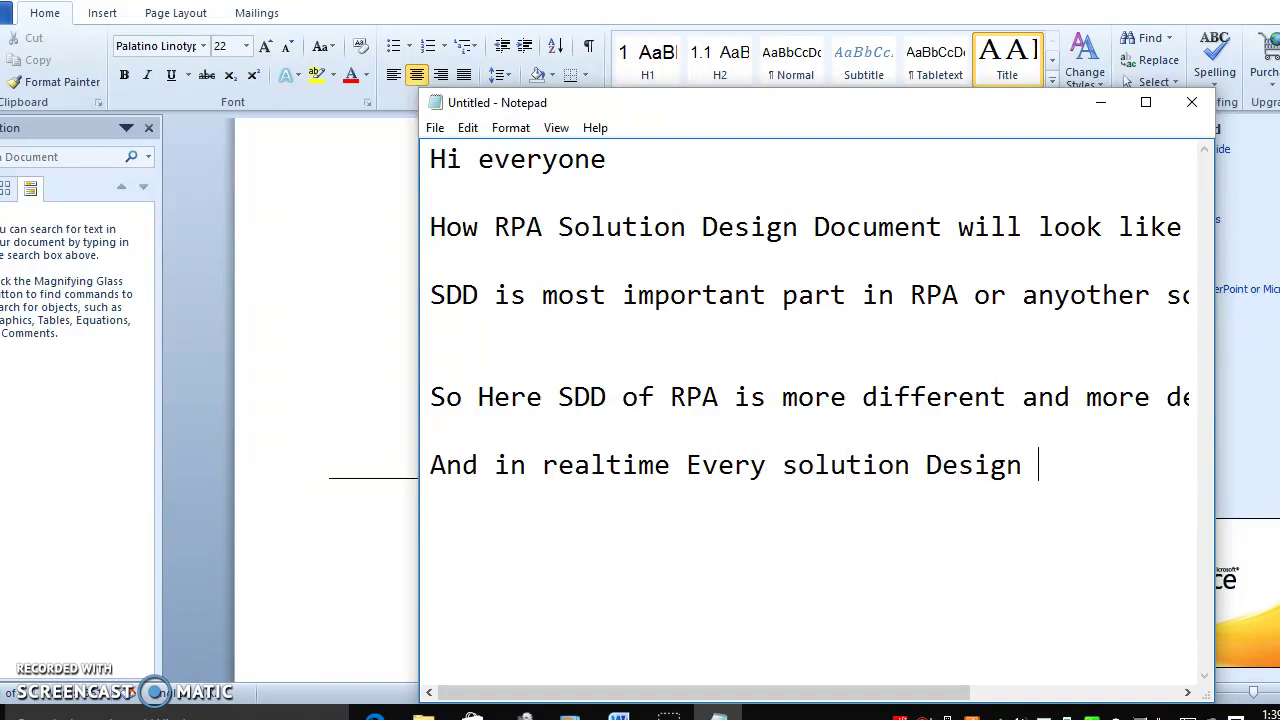
pyautogui.write('Document')
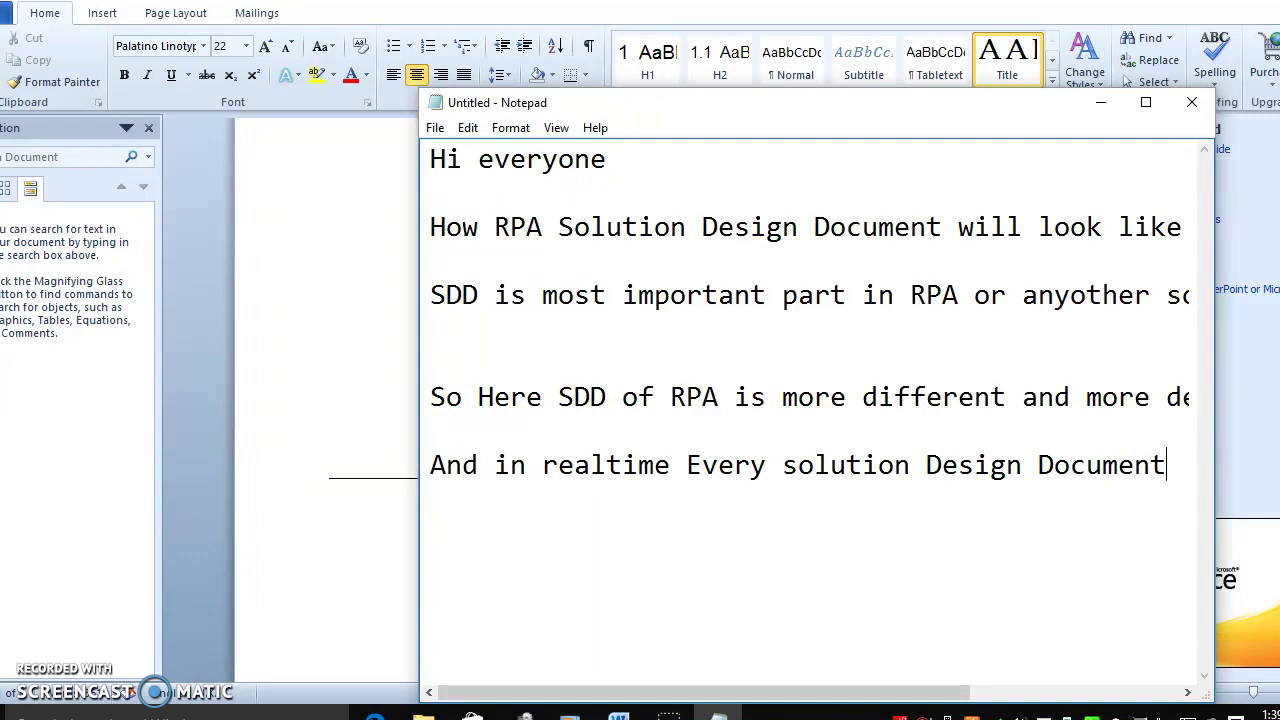
pyautogui.write(' must be ')
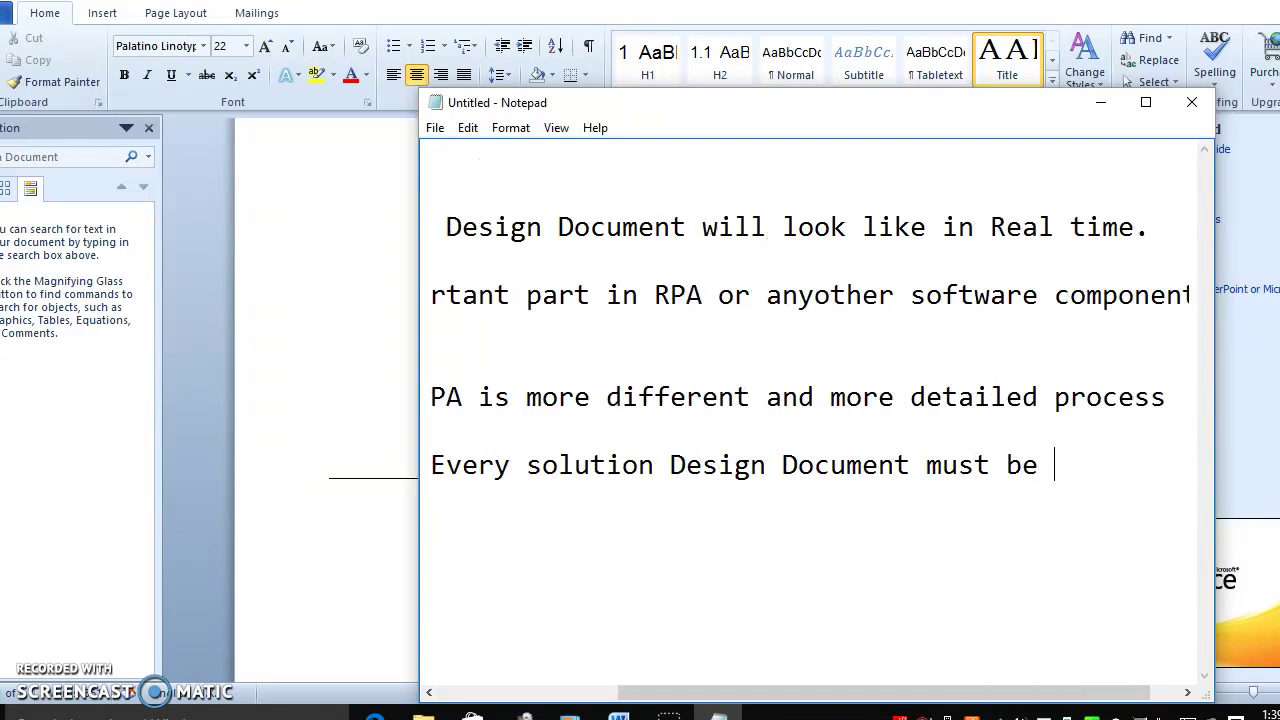
pyautogui.write('Sign off ')
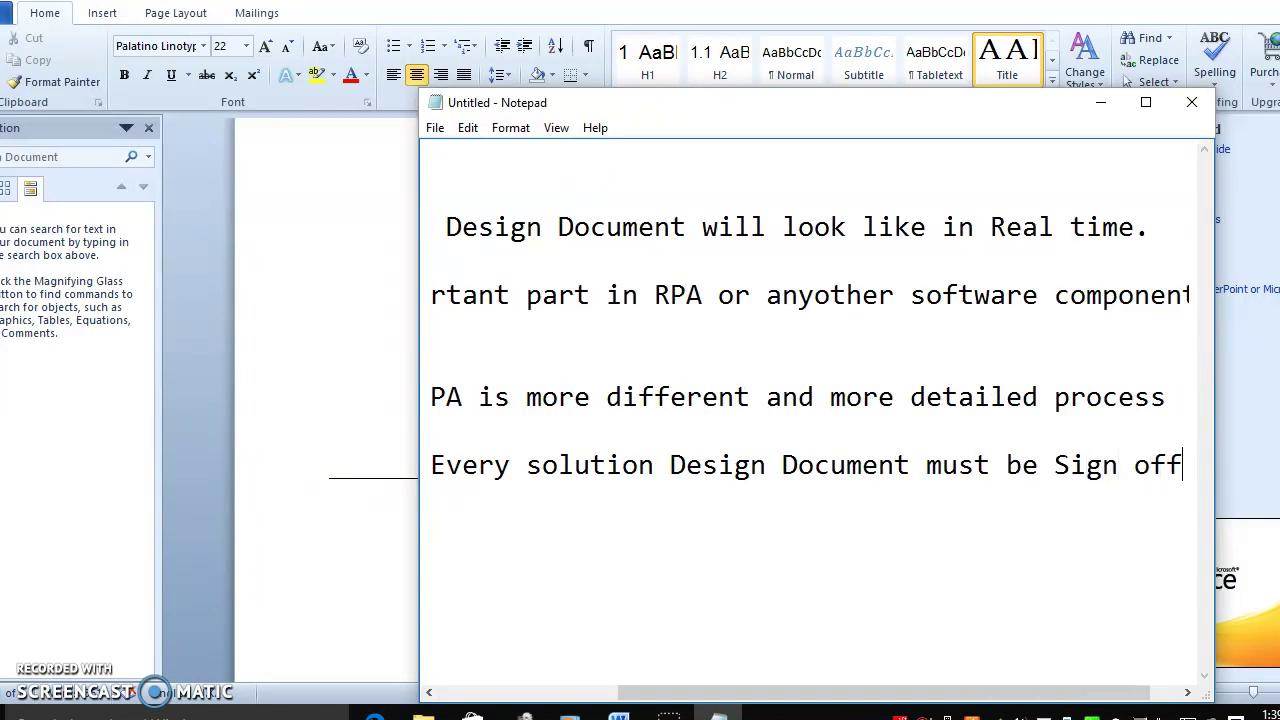
pyautogui.write('from')
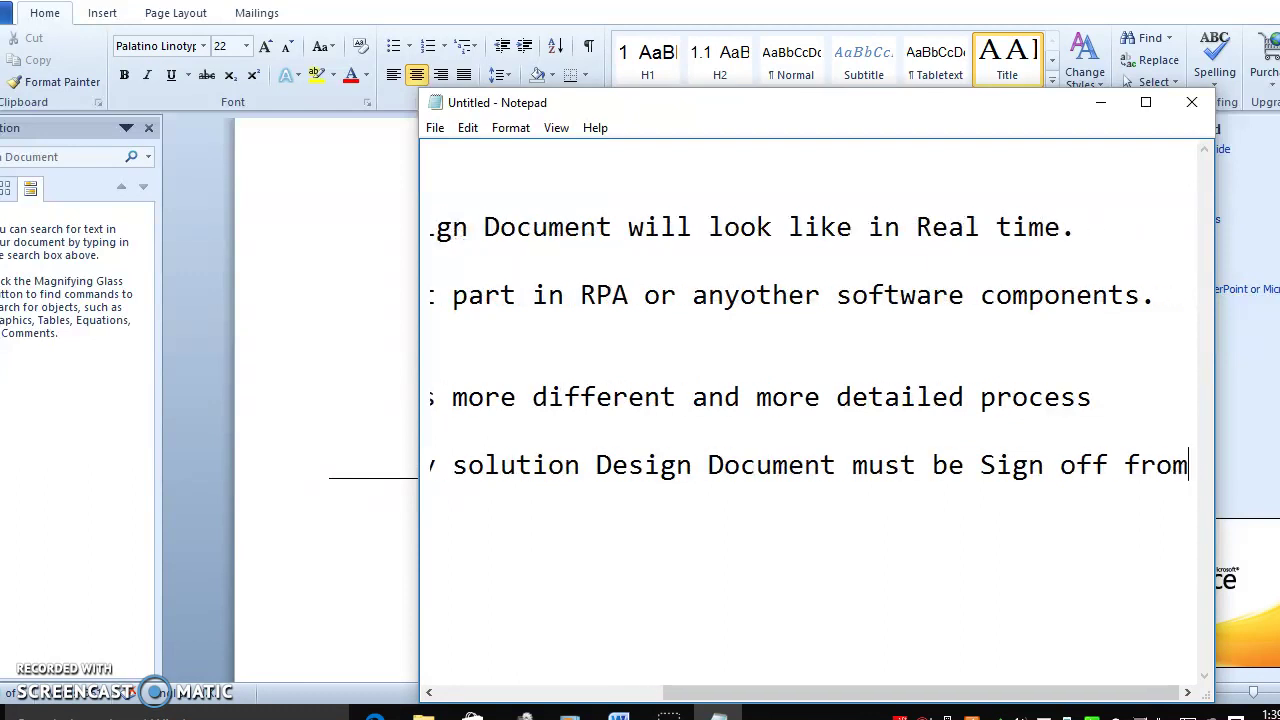
pyautogui.write(' your client')
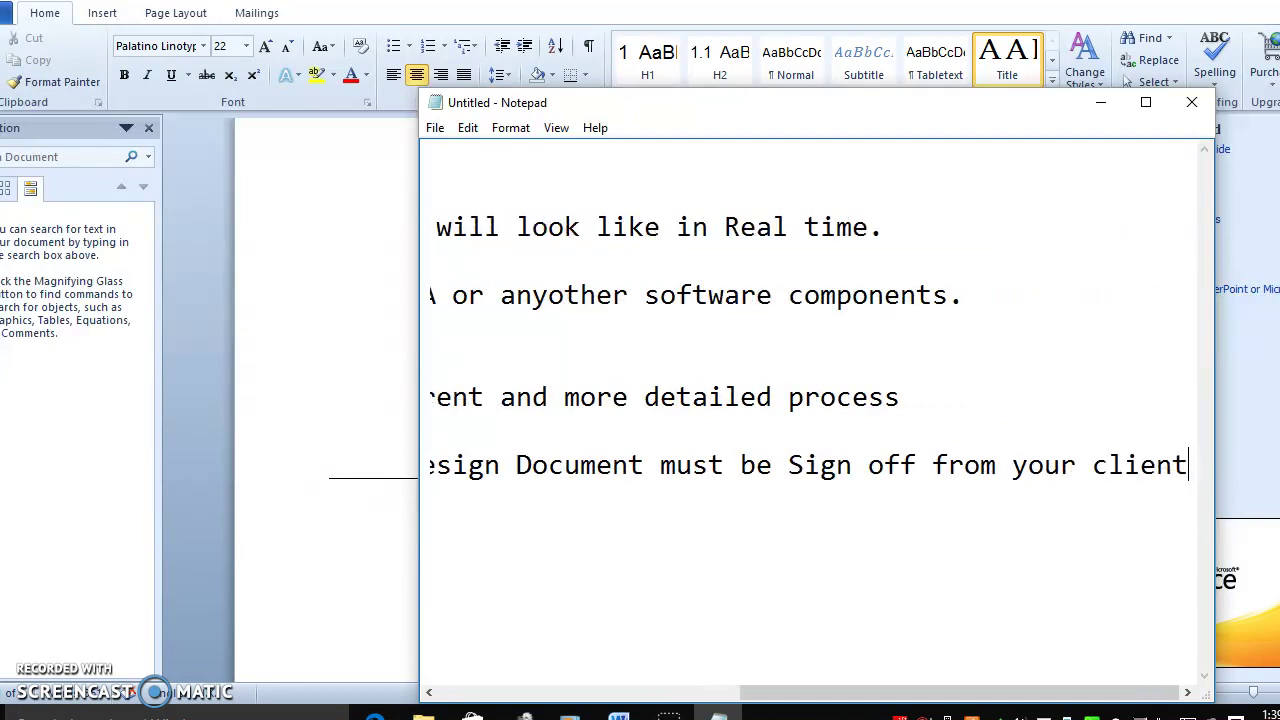
pyautogui.press('Return')
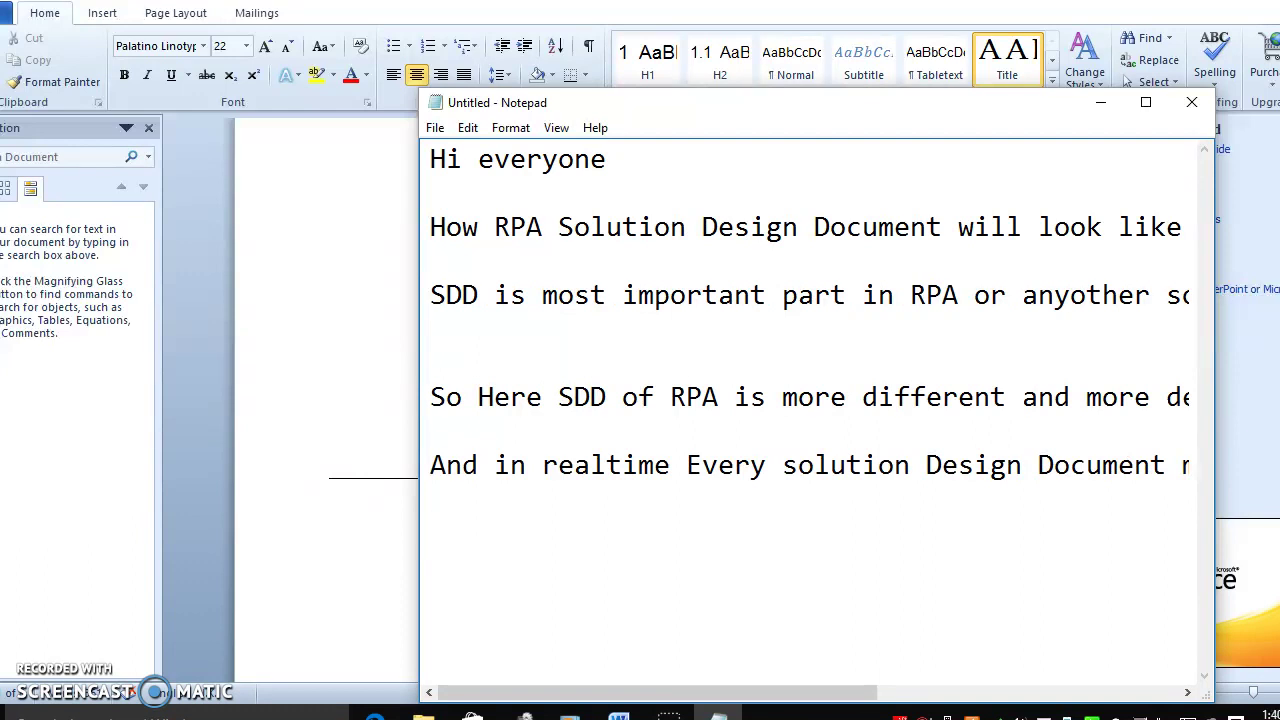
# Step: Add the line "Because this is the agreement between client and service provider" below the client sign-off line
pyautogui.write('Because this')
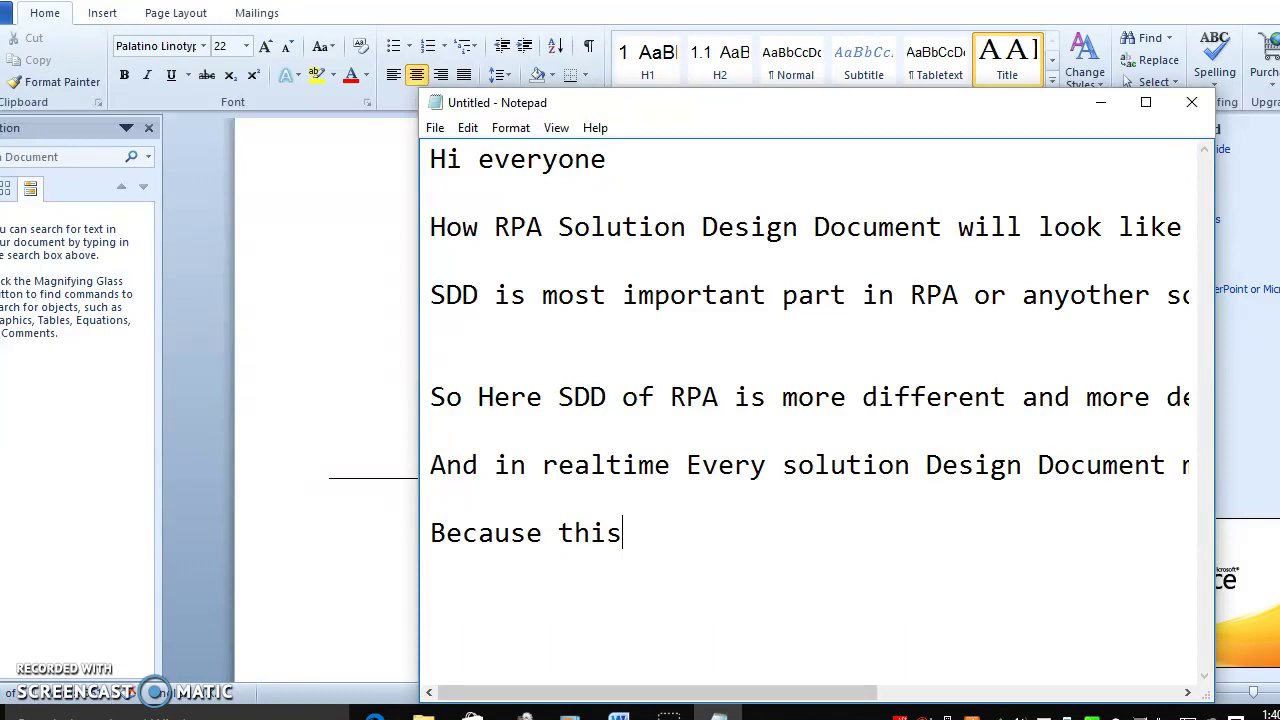
pyautogui.write(' is the agreemen')
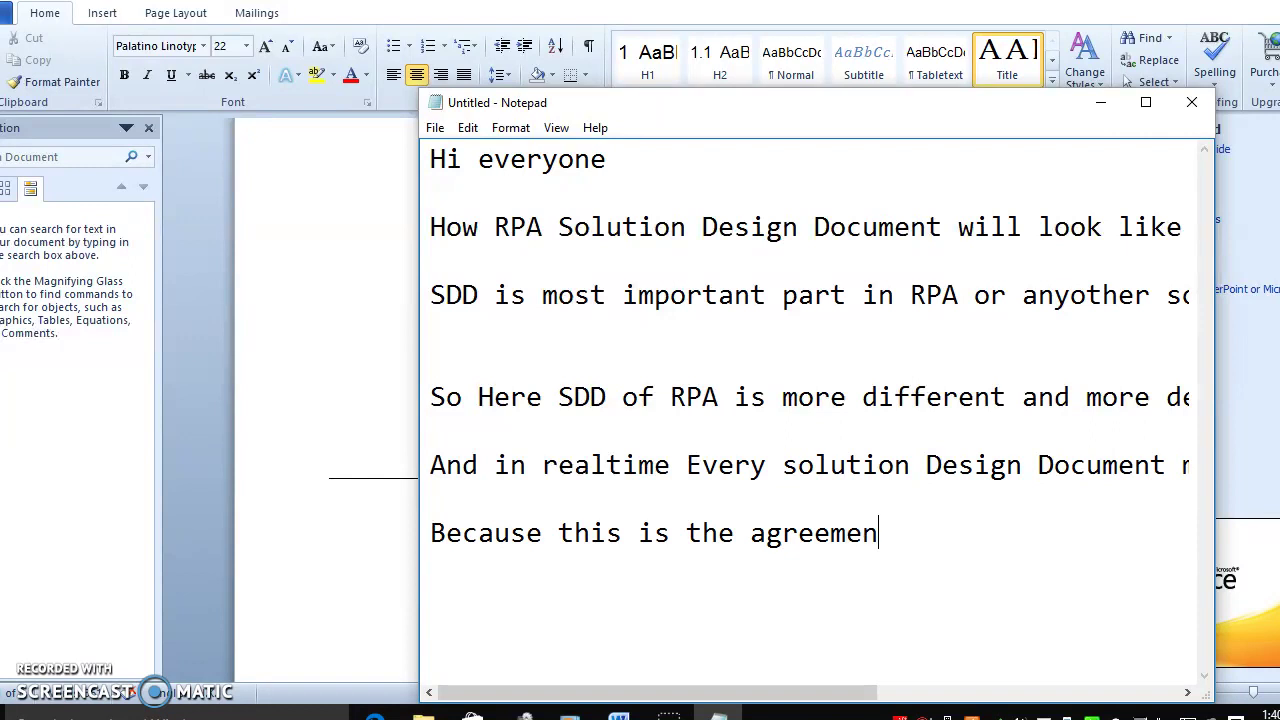
pyautogui.write('t betwee')
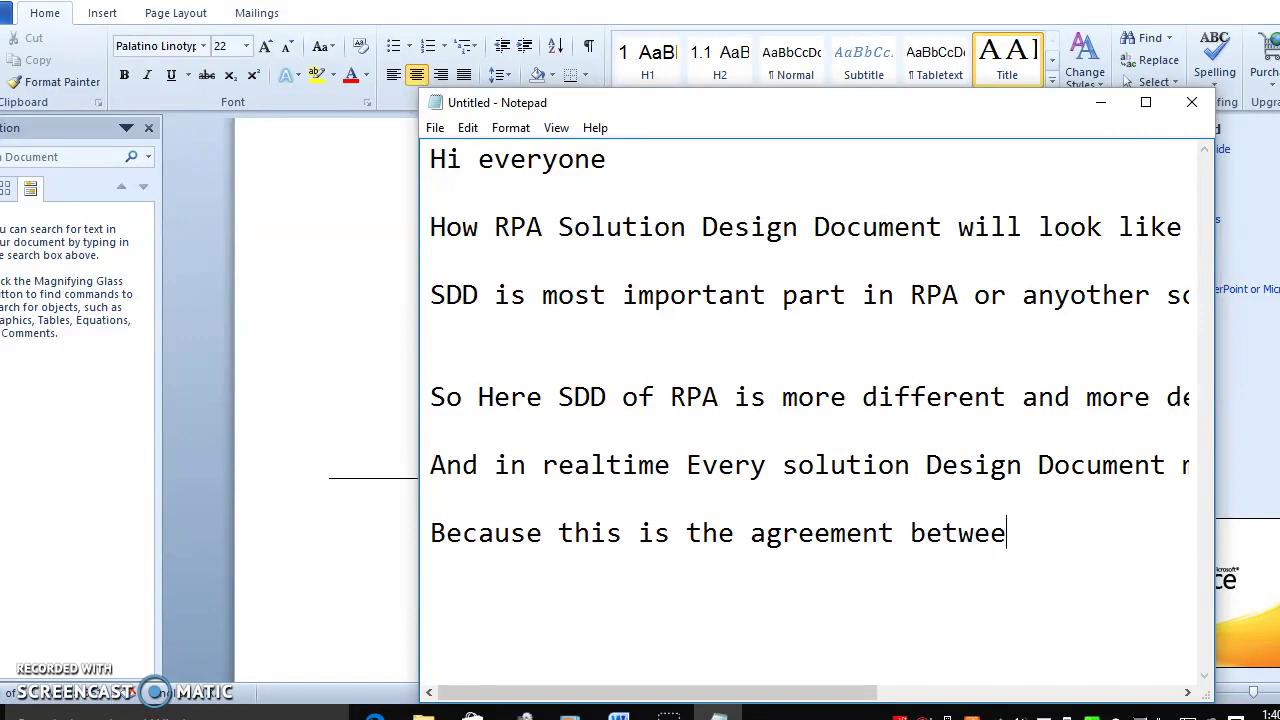
pyautogui.write('n client and')
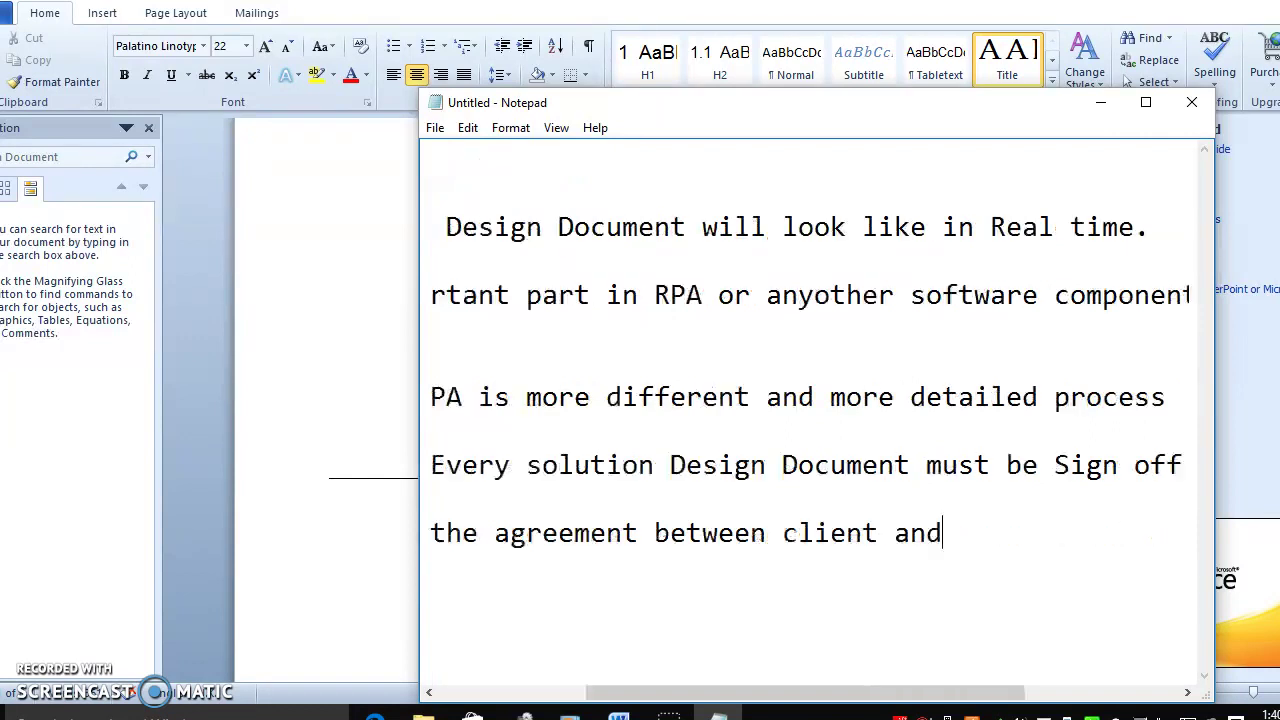
pyautogui.write(' service ')
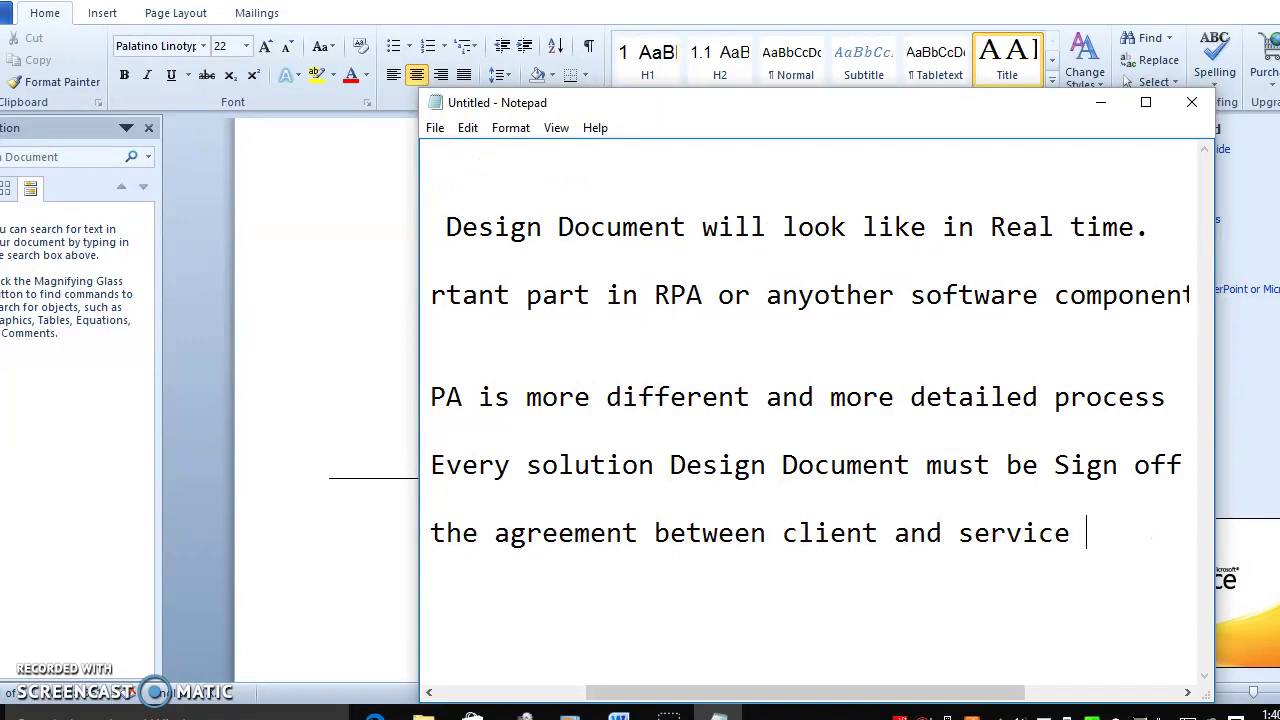
pyautogui.write('provider')
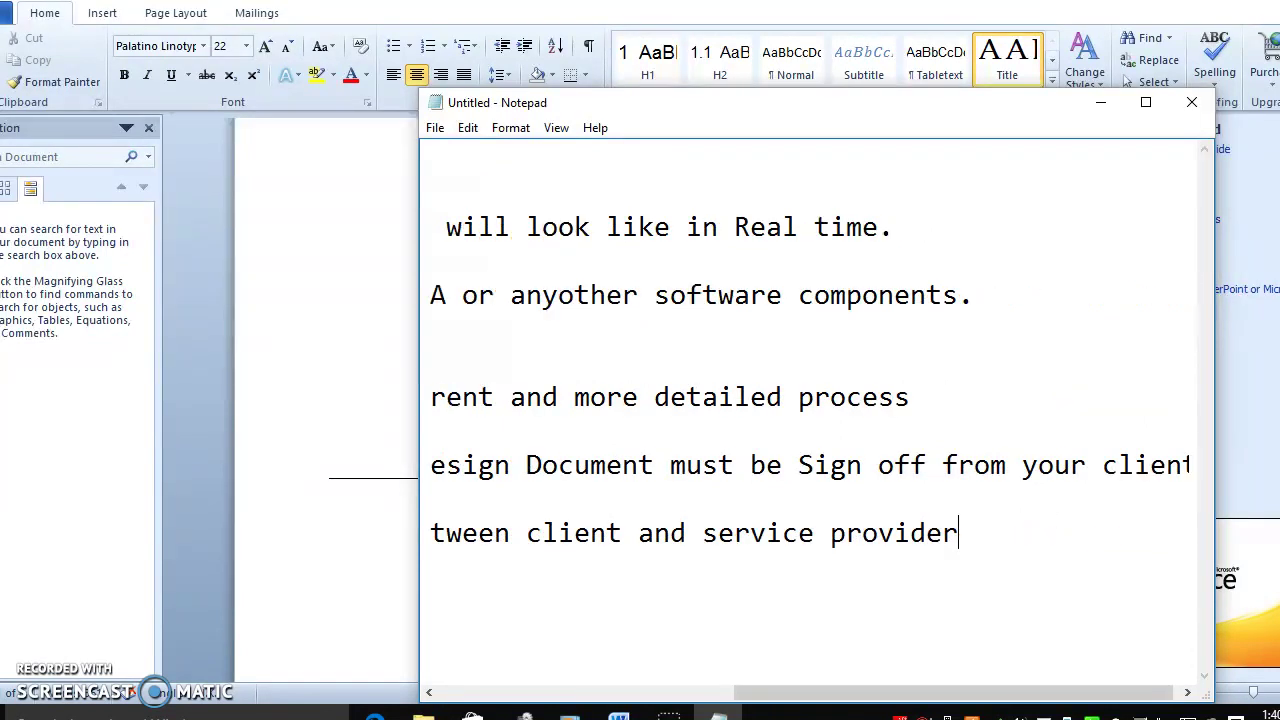
pyautogui.press('Return')
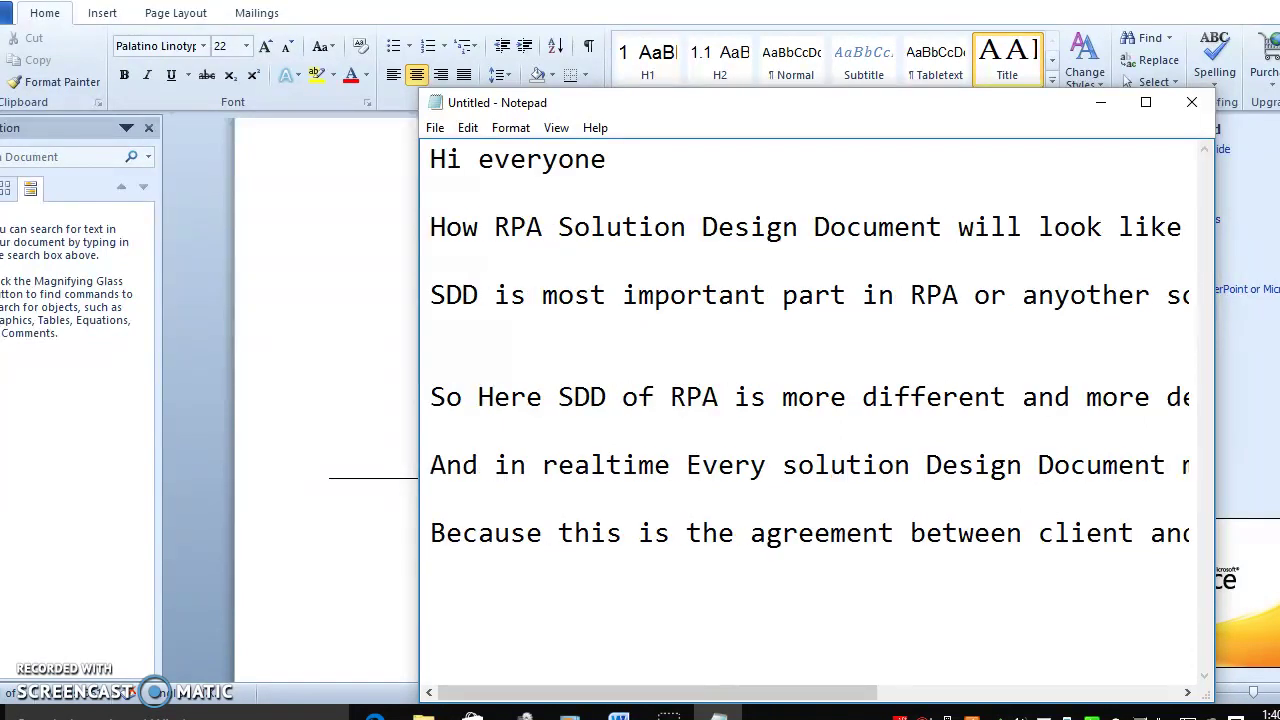
# Step: Add the lines "After the discovery phase" and "First ever created doc is SDD which means -", separated by a blank line
pyautogui.write('I')
pyautogui.press('BackSpace')
pyautogui.write('After the disc')
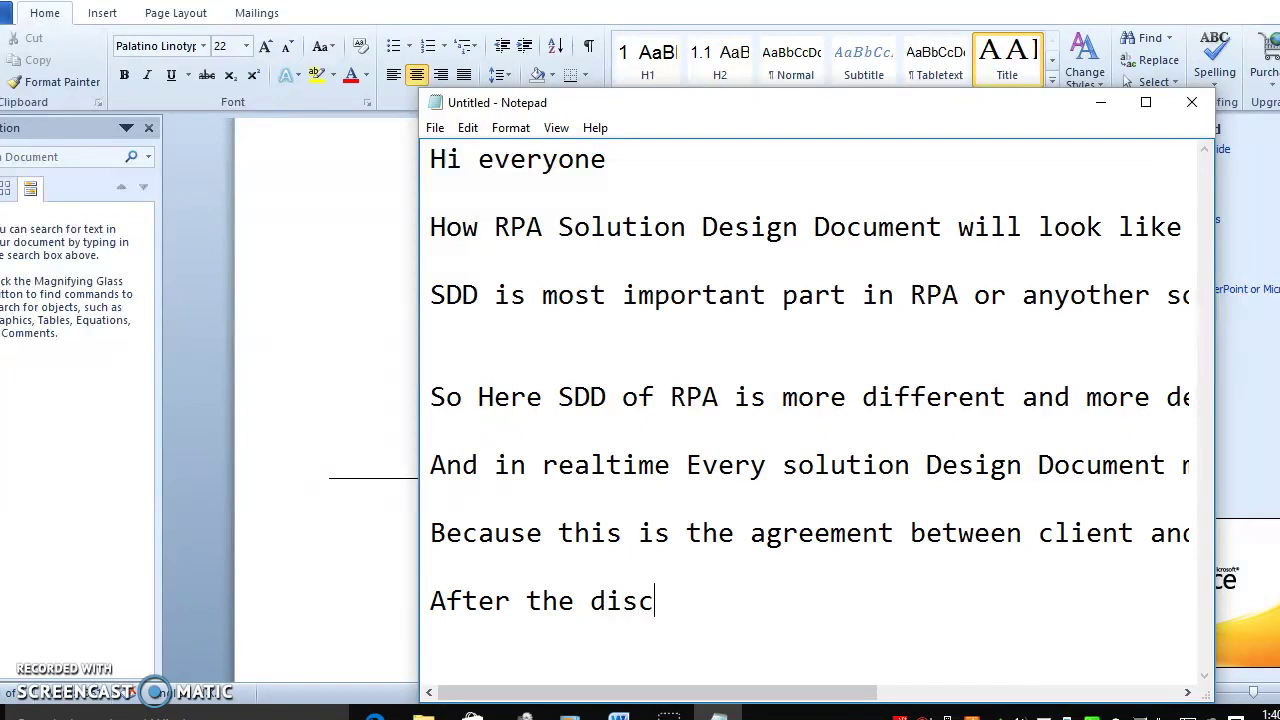
pyautogui.write('overy phase')
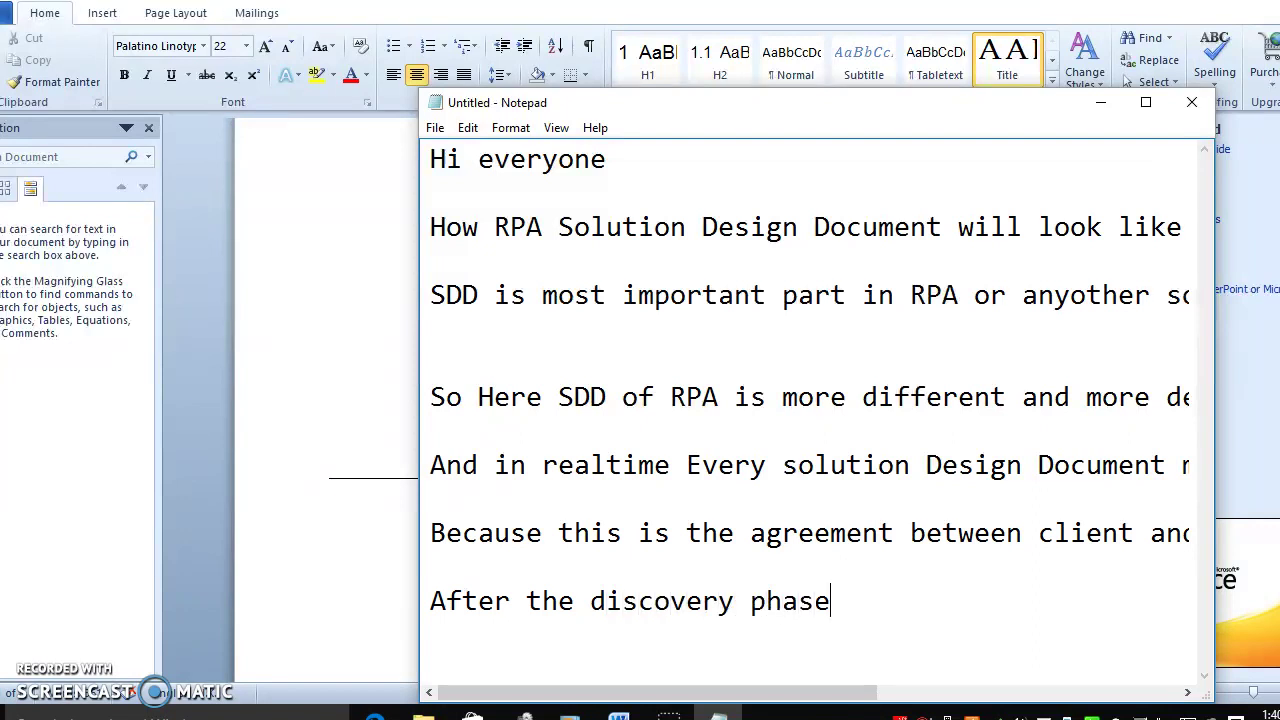
pyautogui.press('Return')
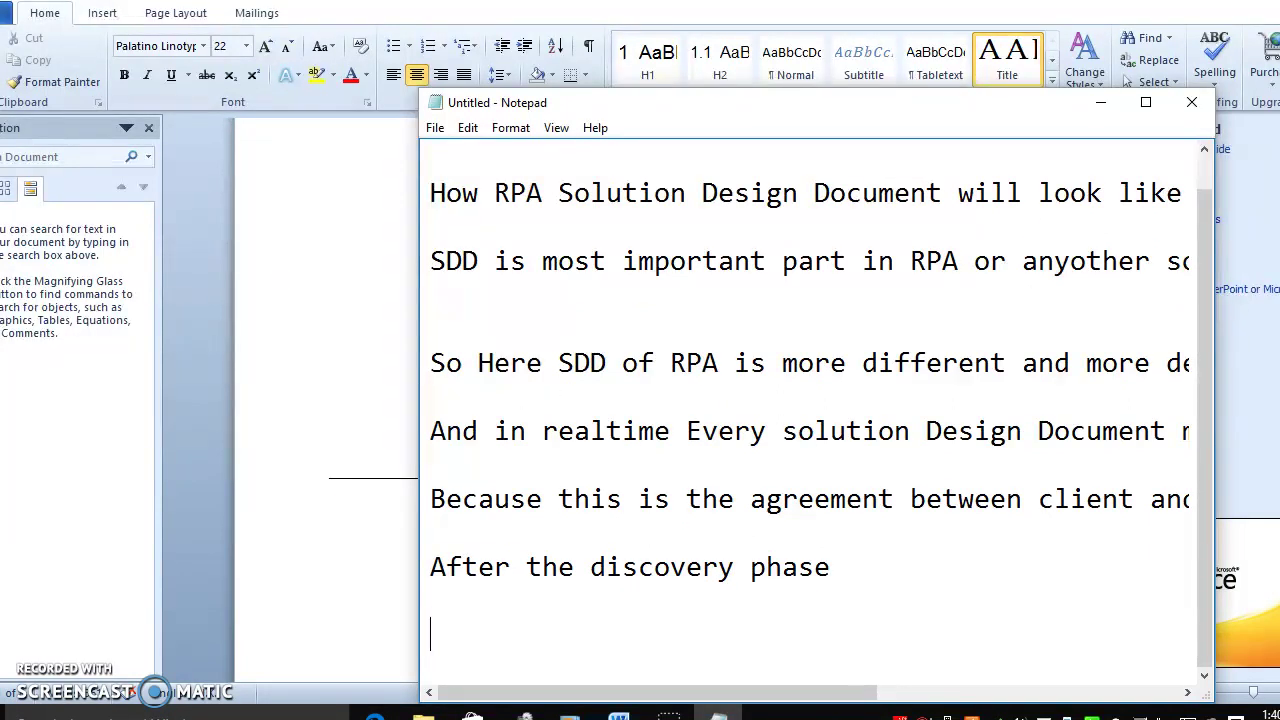
pyautogui.write('First ever created ')
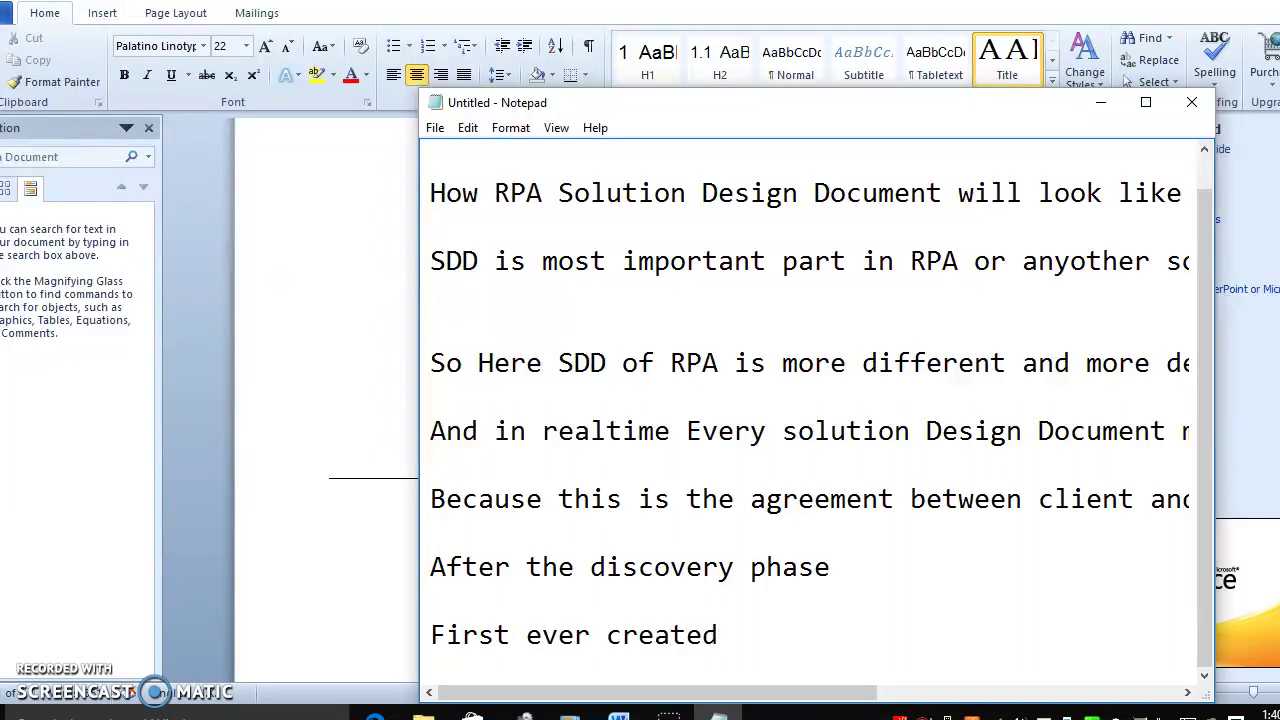
pyautogui.write('doc is SDD which means -')
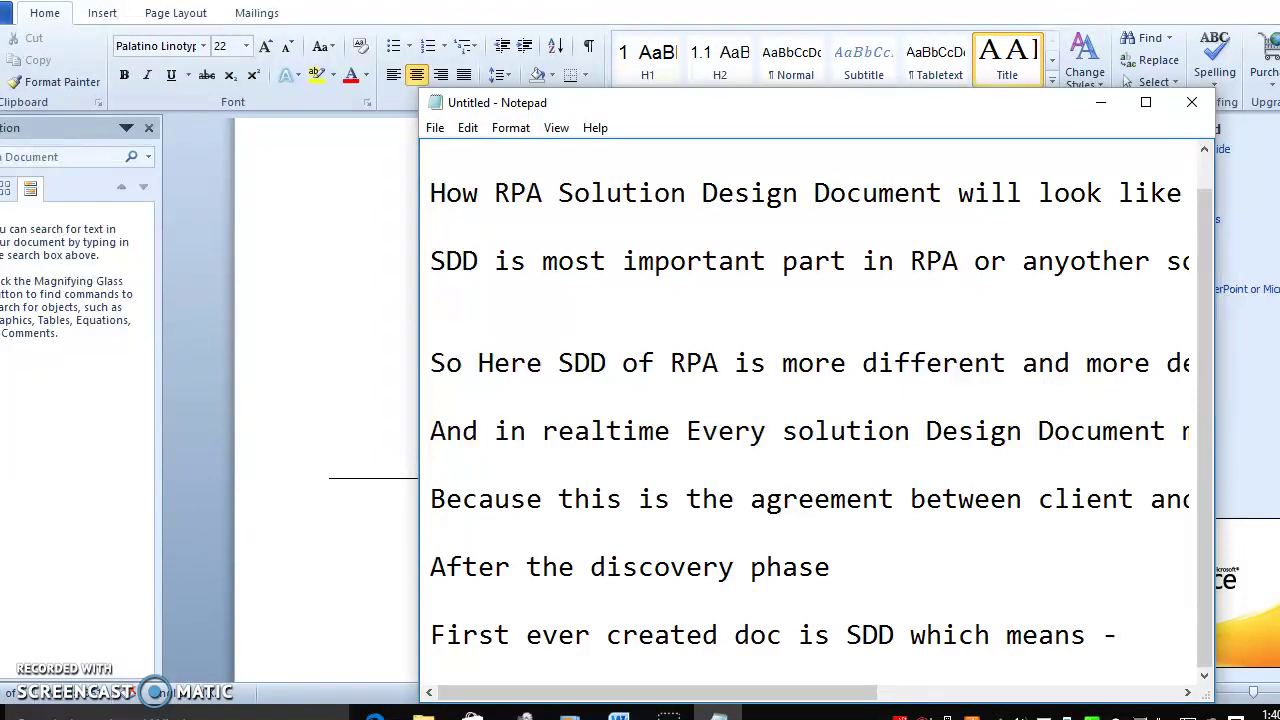
pyautogui.press('Return')
pyautogui.press('Return')
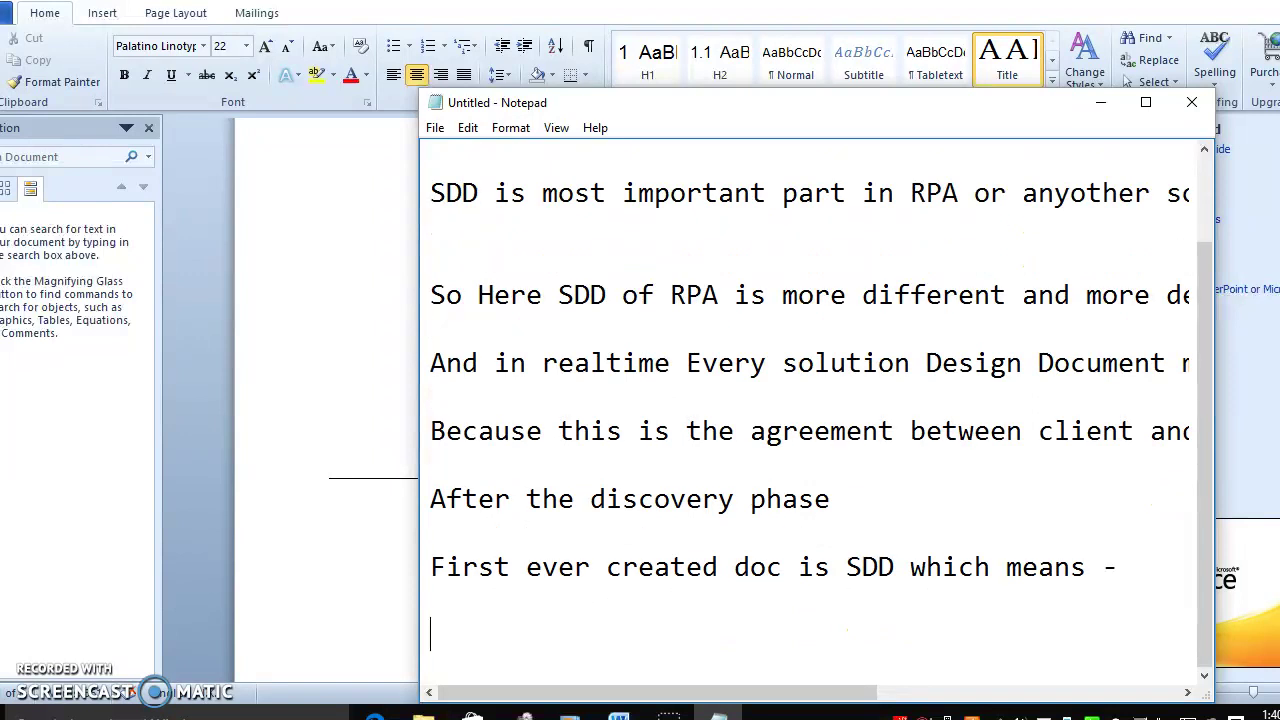
# Step: Write "How the High level solution will look like," as the first point on what the SDD means, followed by a blank line
pyautogui.write('How the High le')
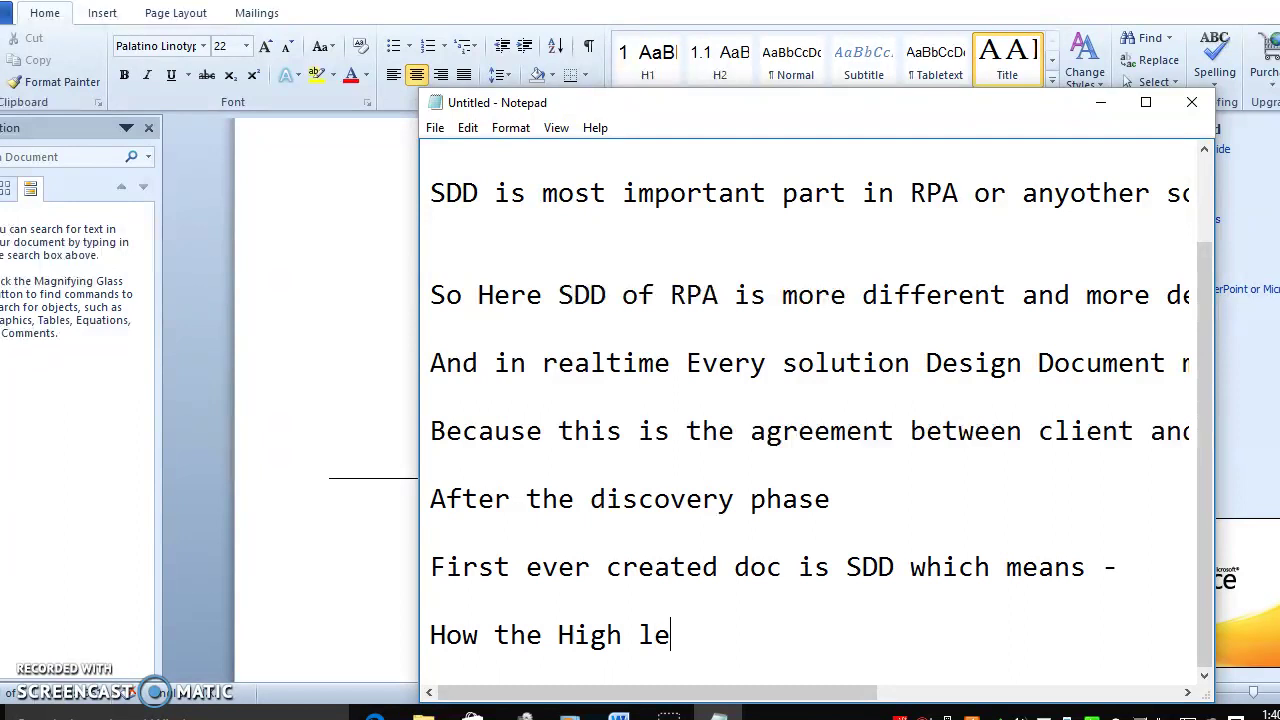
pyautogui.write('vel solut')
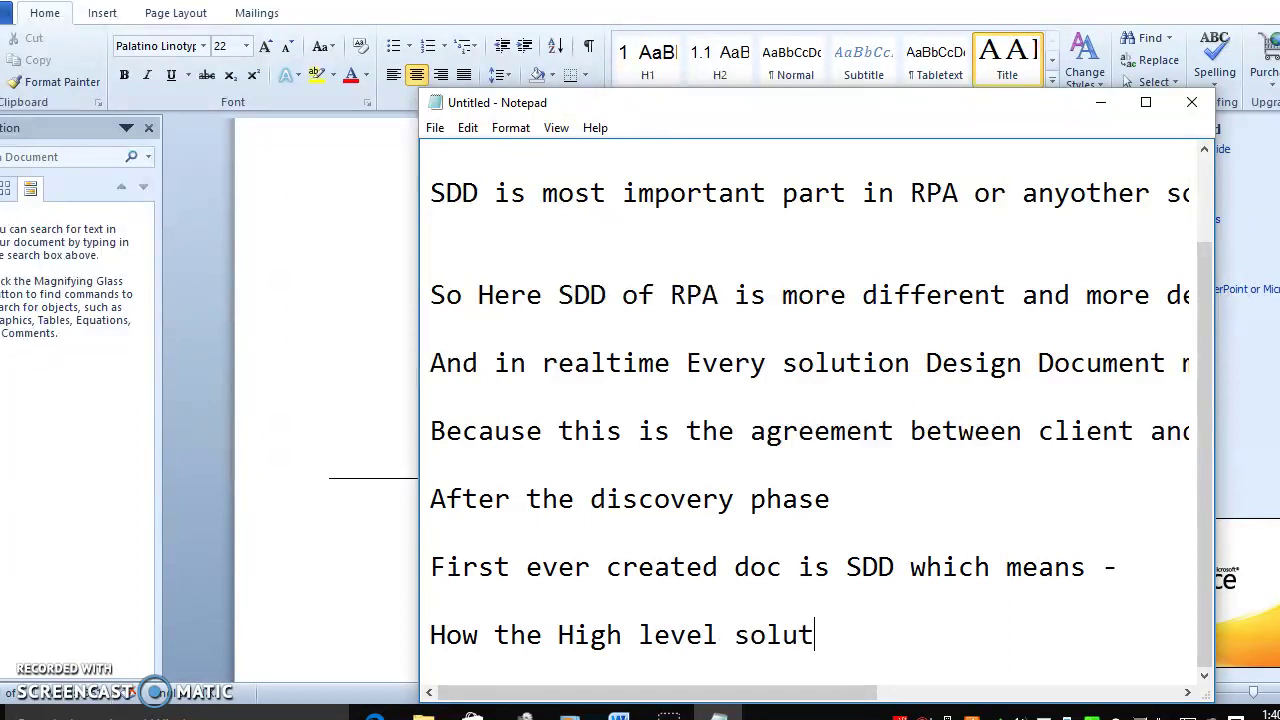
pyautogui.write('ion will')
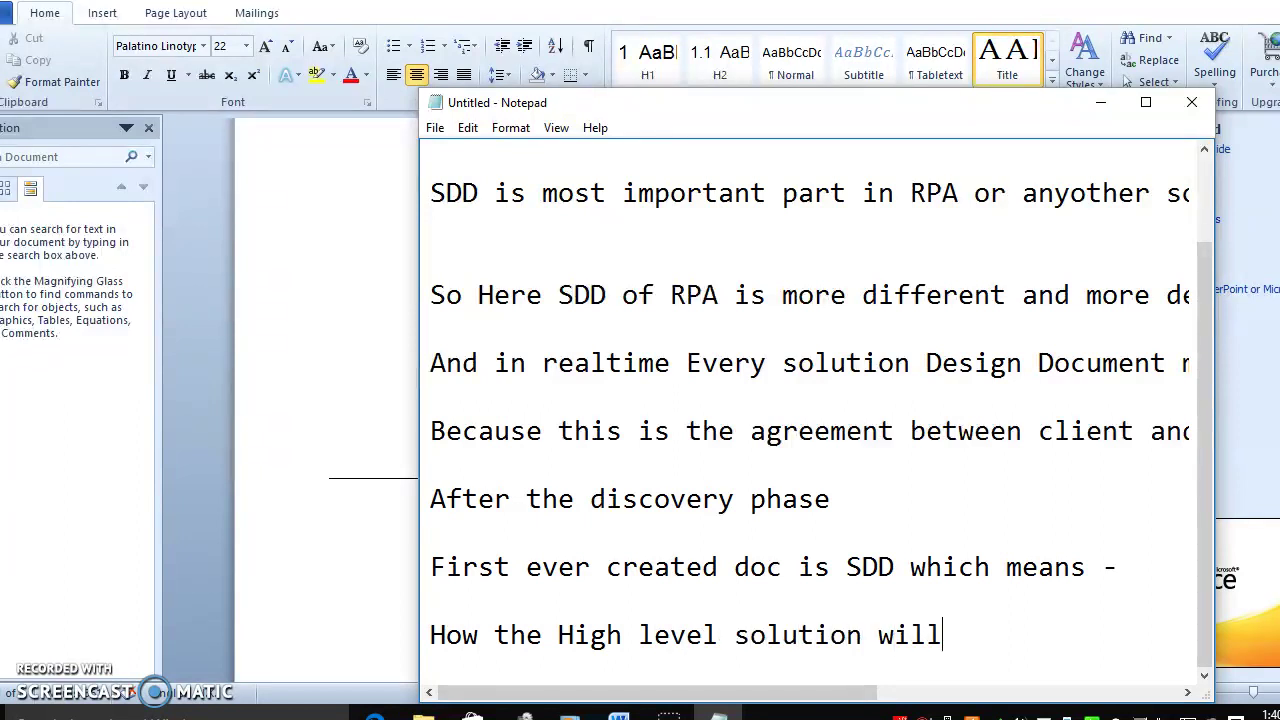
pyautogui.write(' look like,')
pyautogui.press('Return')
pyautogui.press('Return')
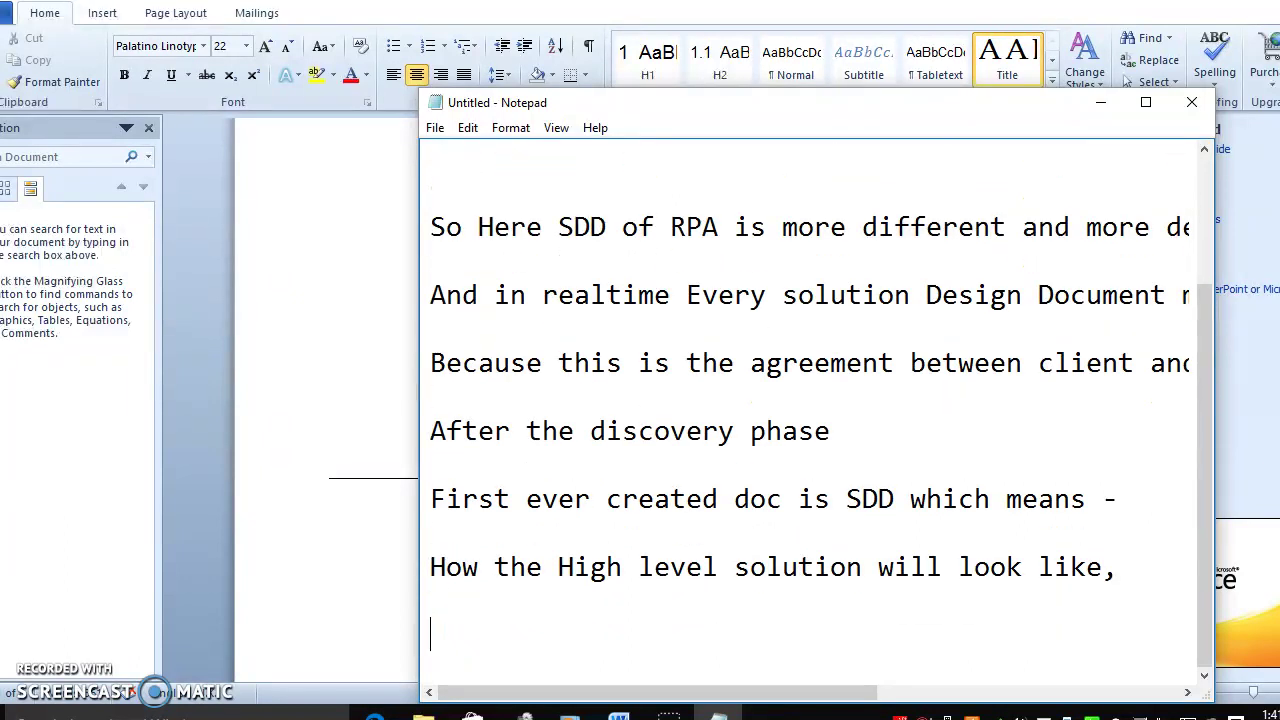
# Step: Add the point "How previous system or manual system is working" followed by a blank line
pyautogui.write('How pre')
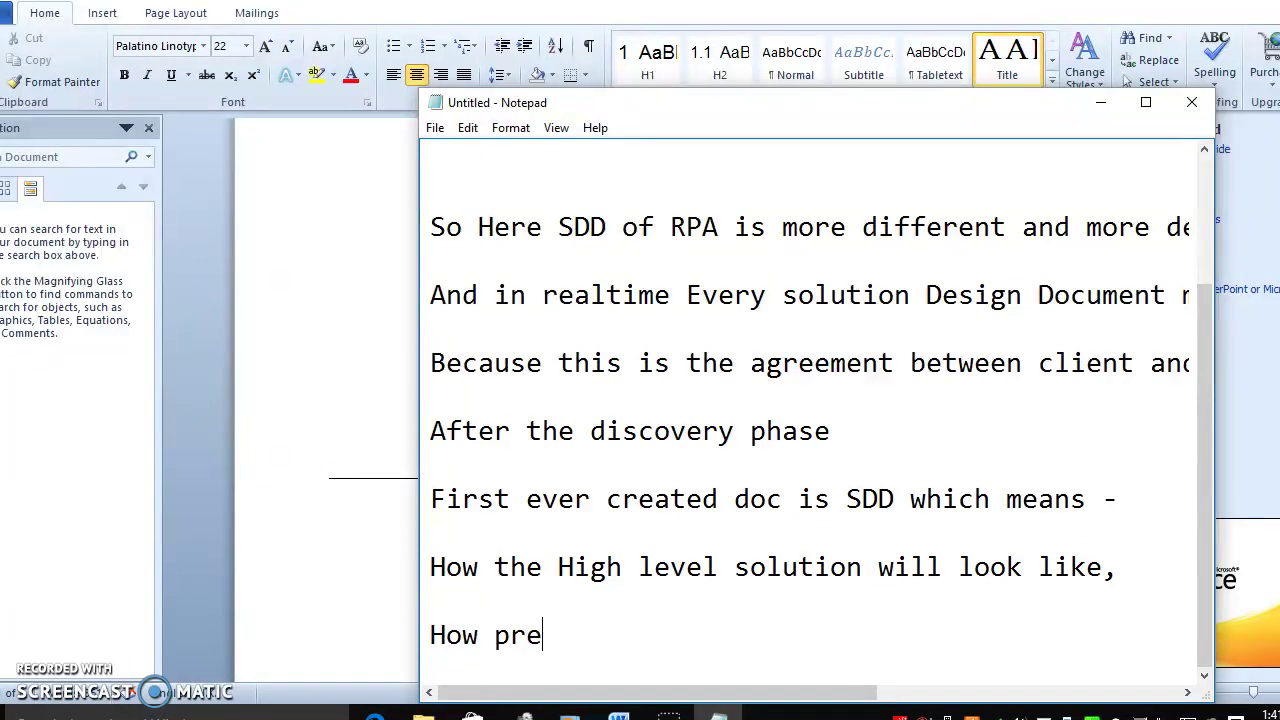
pyautogui.write('vious syst')
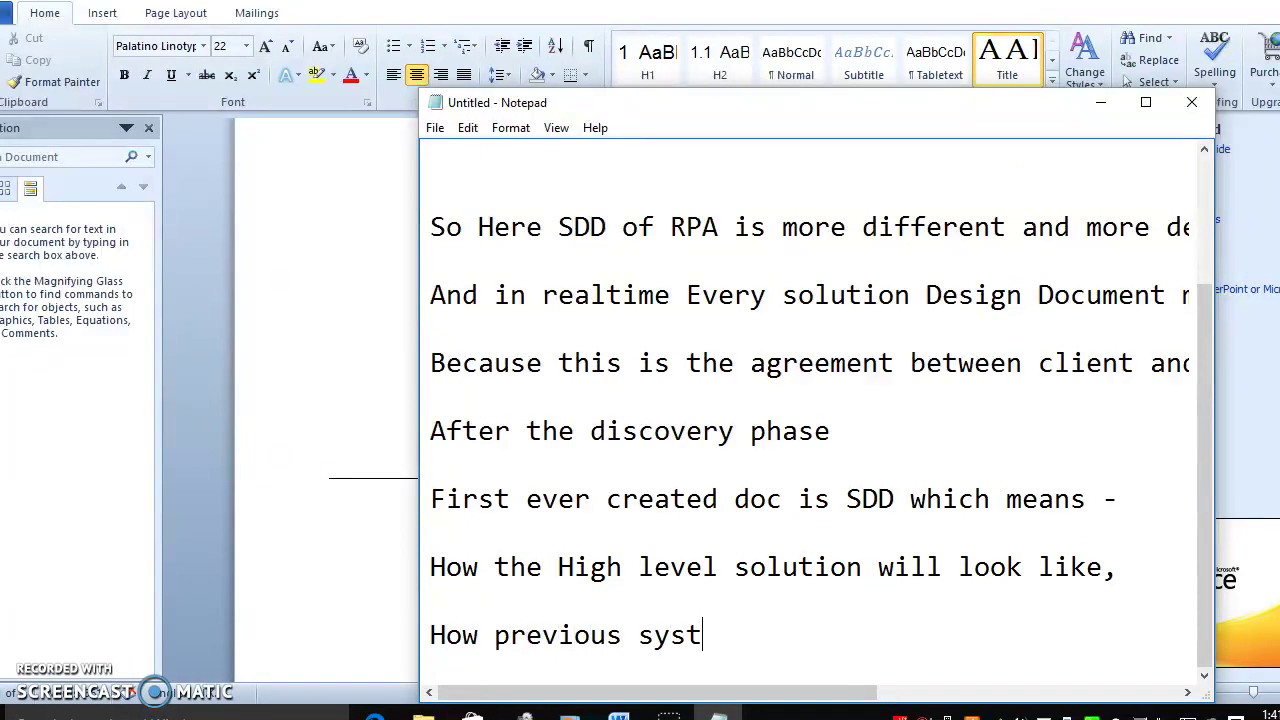
pyautogui.write('em or manual sys')
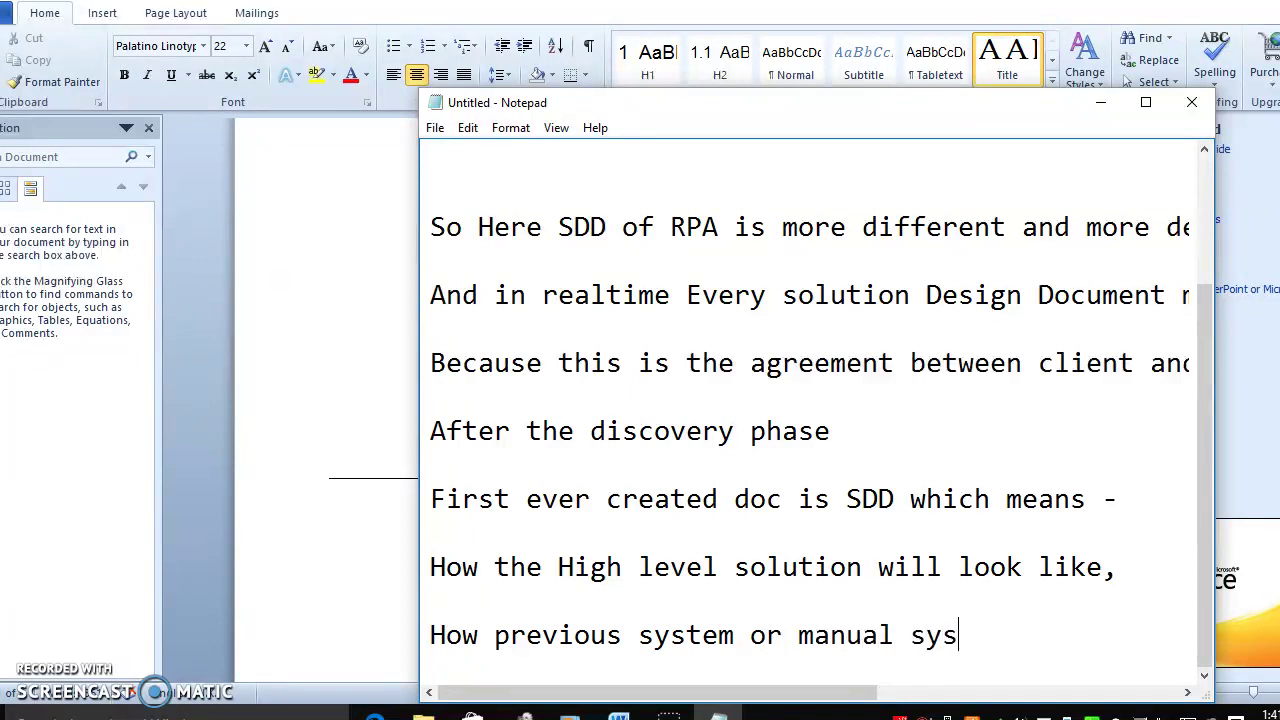
pyautogui.write('tem is workj')
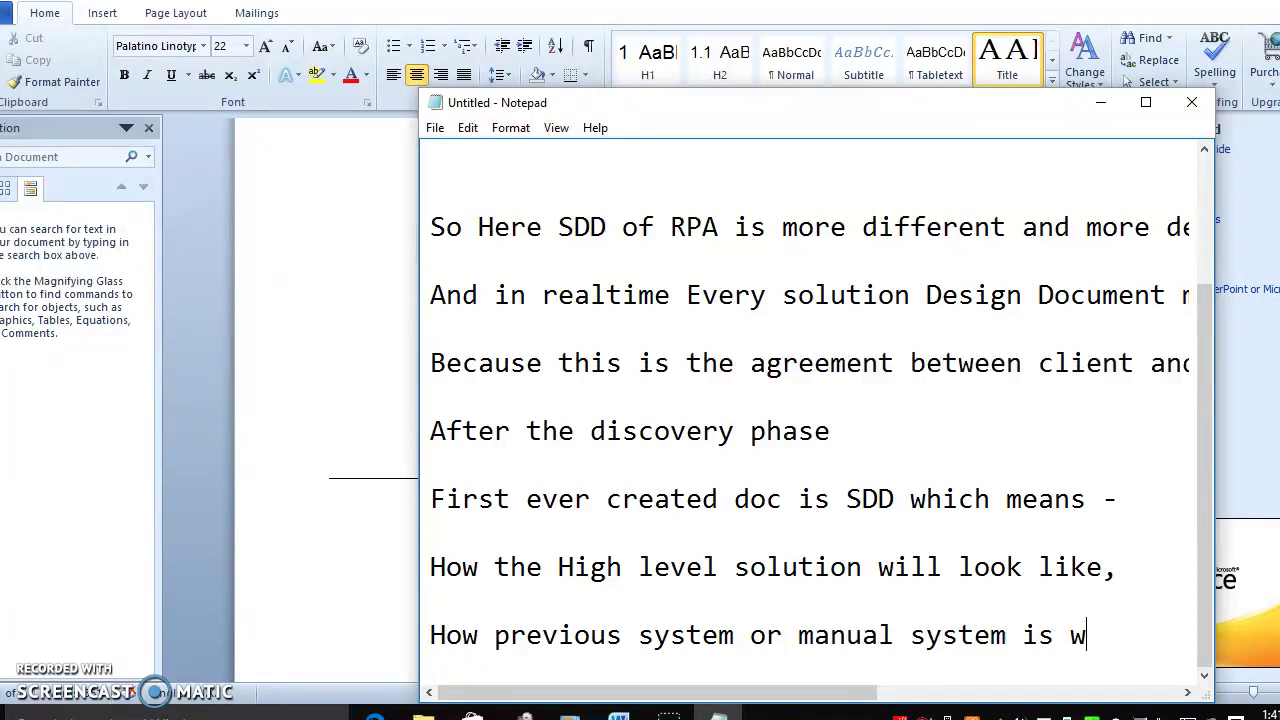
pyautogui.press('BackSpace')
pyautogui.write('ing')
pyautogui.press('Return')
pyautogui.press('Return')
# Step: Add the point "How would be TO be Process or Automated process will look like?" followed by a blank line
pyautogui.write('How')
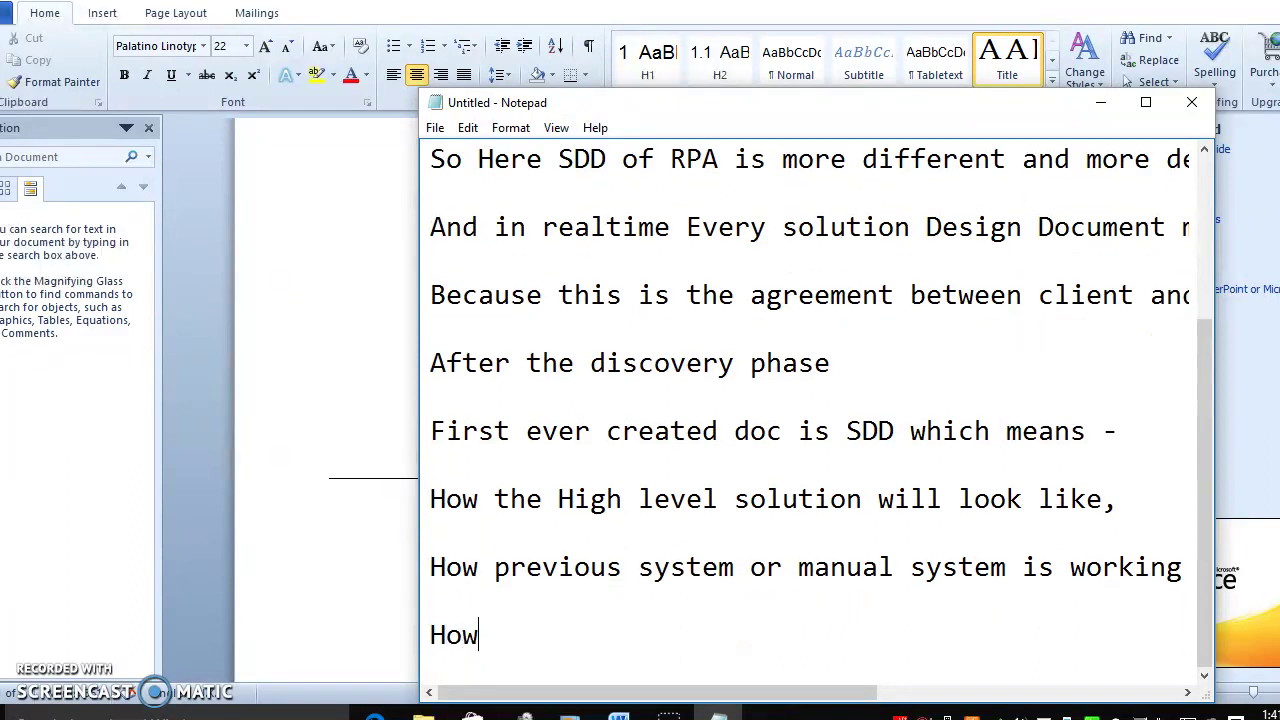
pyautogui.write(' would b')
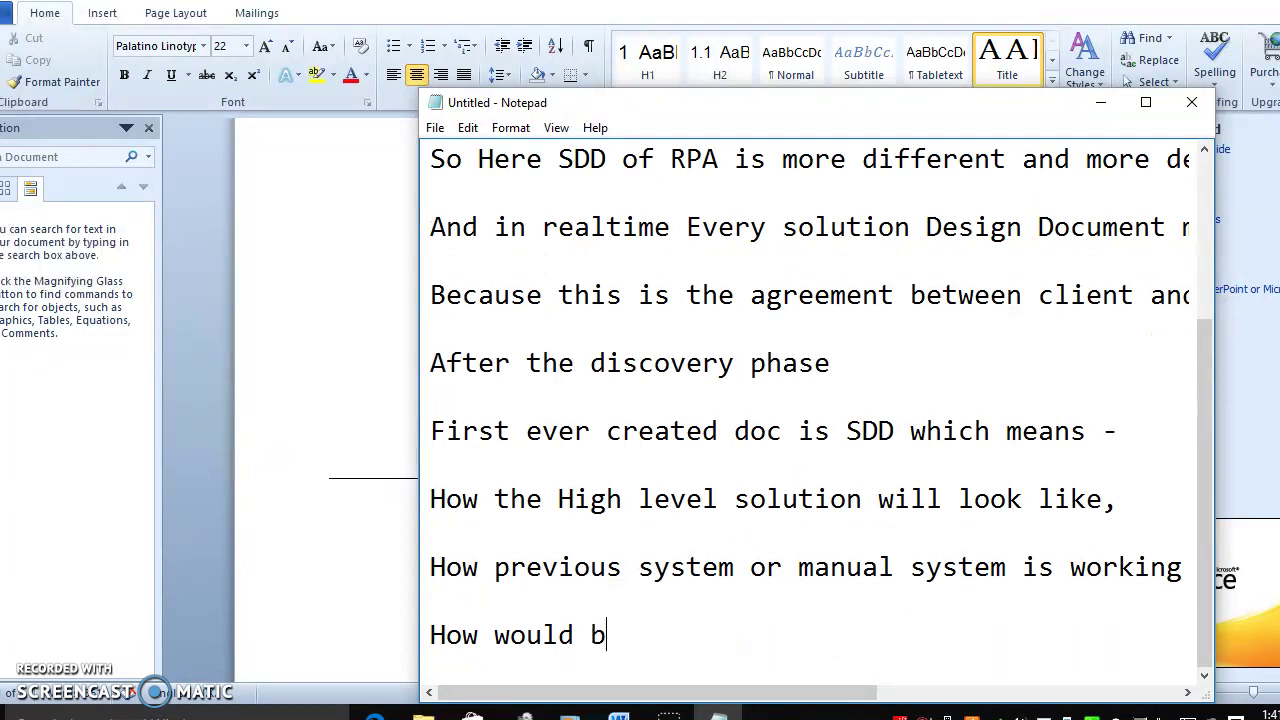
pyautogui.write('e TO')
pyautogui.write(' be Proces')
pyautogui.write('s or Au')
pyautogui.write('tomatoe')
pyautogui.press('BackSpace')
pyautogui.press('BackSpace')
pyautogui.write('ed process')
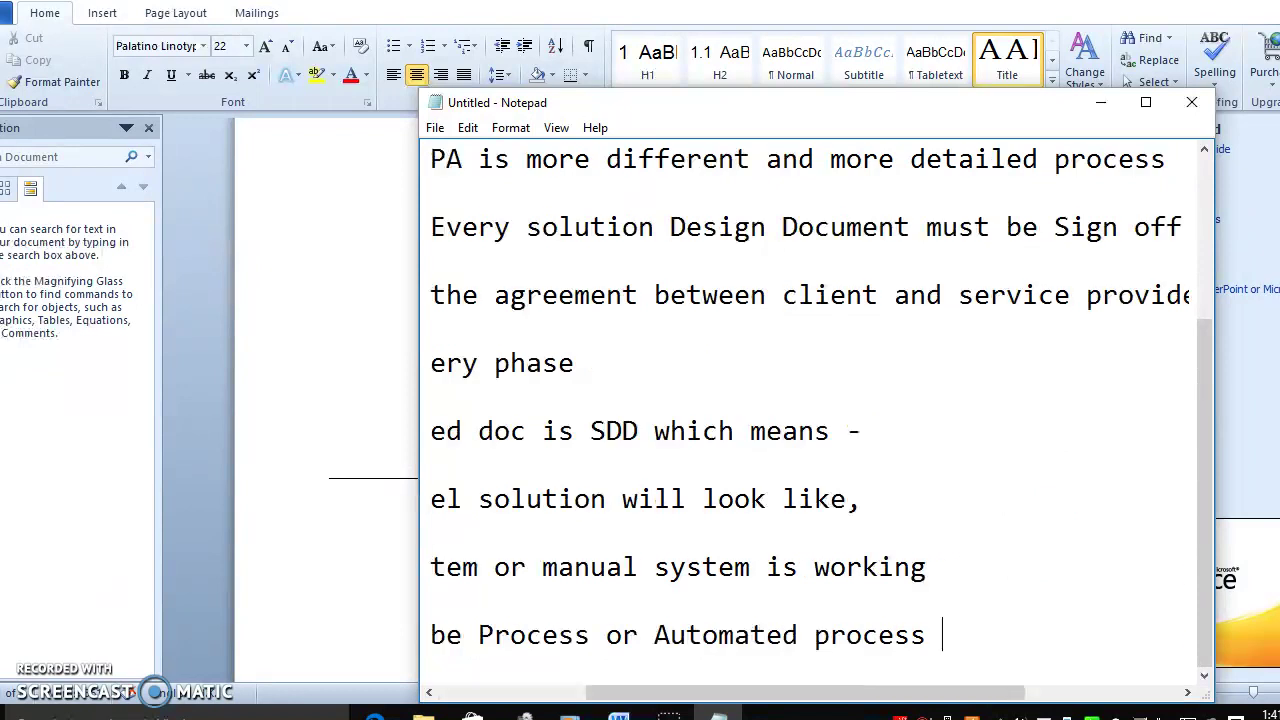
pyautogui.write('will look like?')
pyautogui.press('Return')
pyautogui.press('Return')
# Step: Add the question "How Disaster recovery will be handled?" as the next point, followed by a blank line
pyautogui.write('How ')
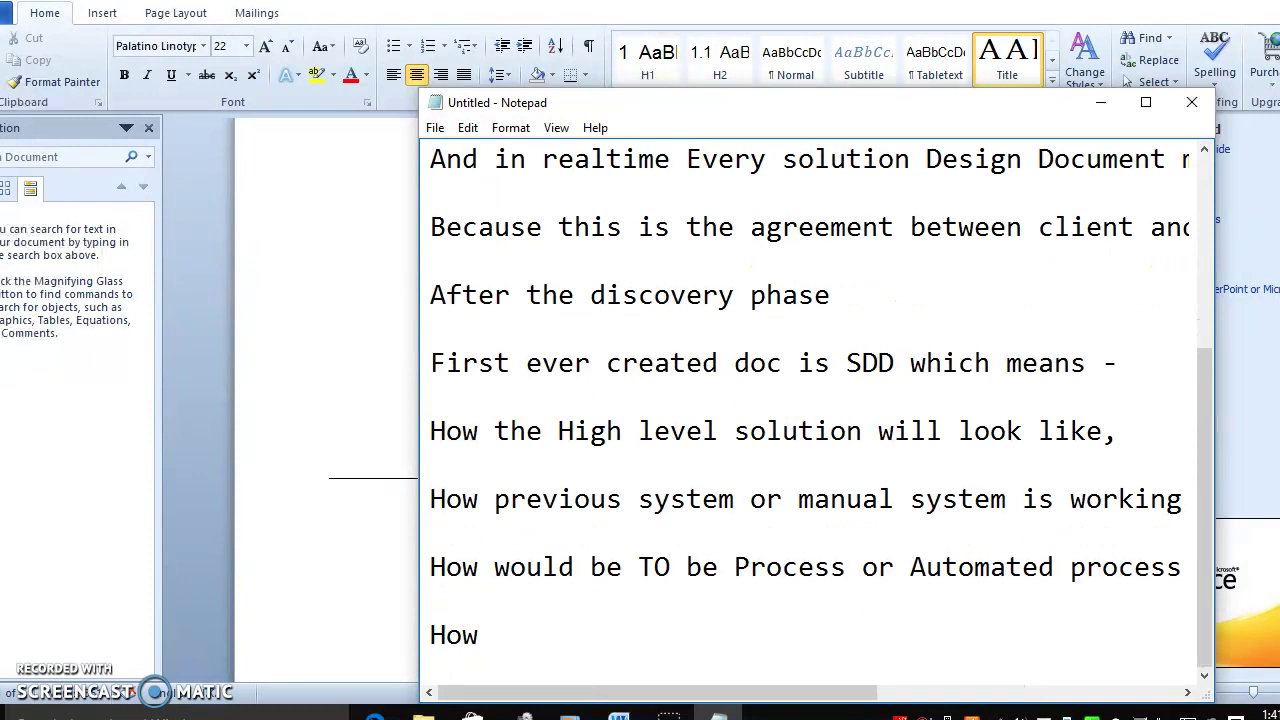
pyautogui.write('Disaster recovery w')
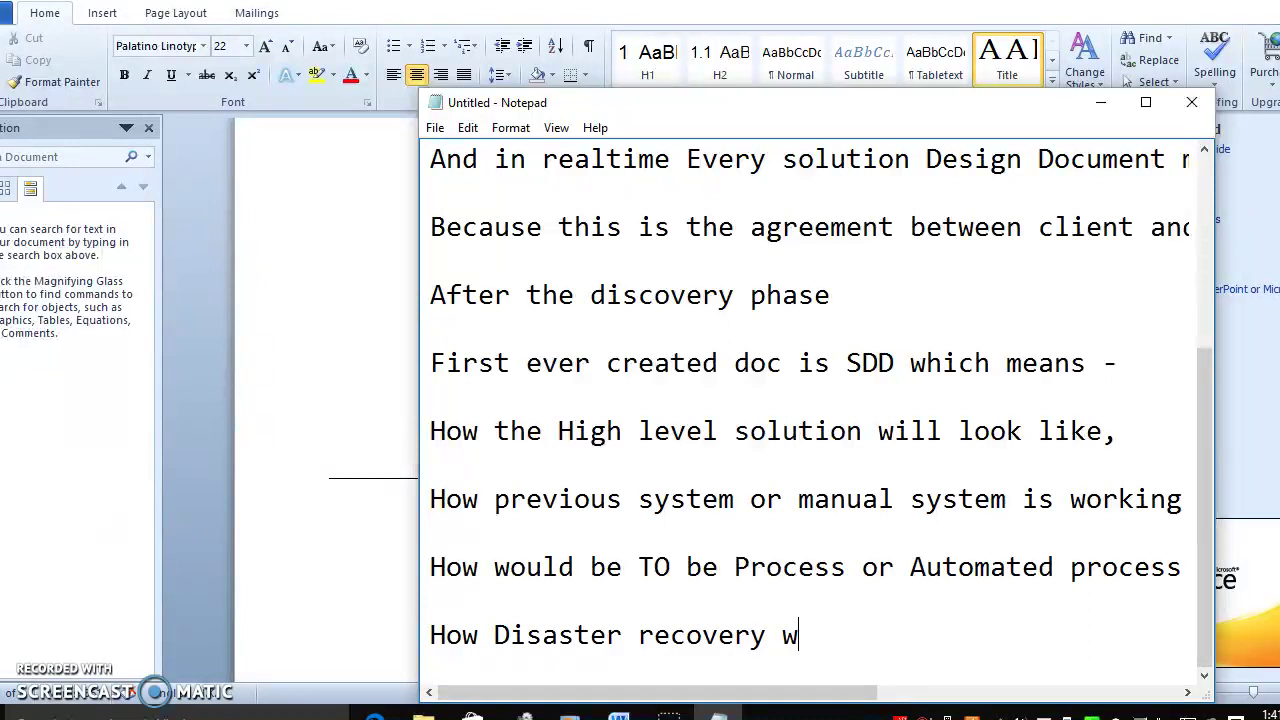
pyautogui.write('ill be han')
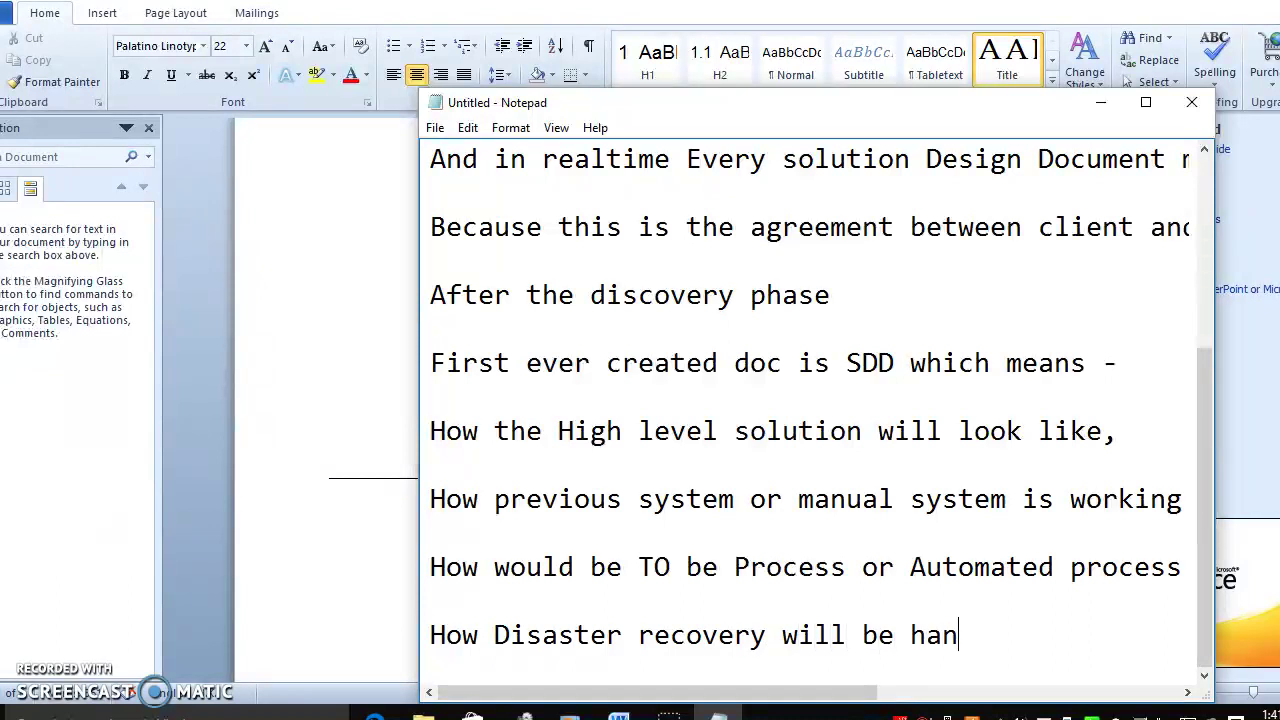
pyautogui.write('dled?')
pyautogui.press('Return')
# Step: Add the question "How process High level looks like?" below the disaster recovery point, followed by a blank line
pyautogui.write('How ')
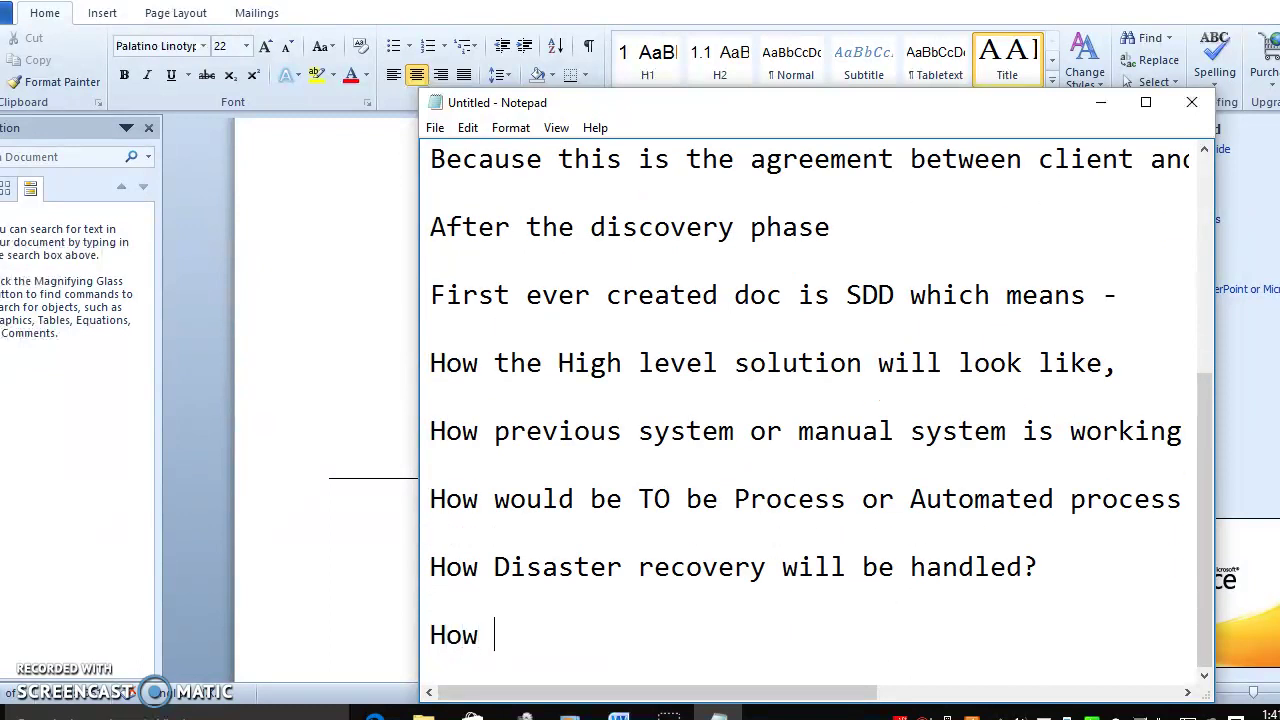
pyautogui.write('process')
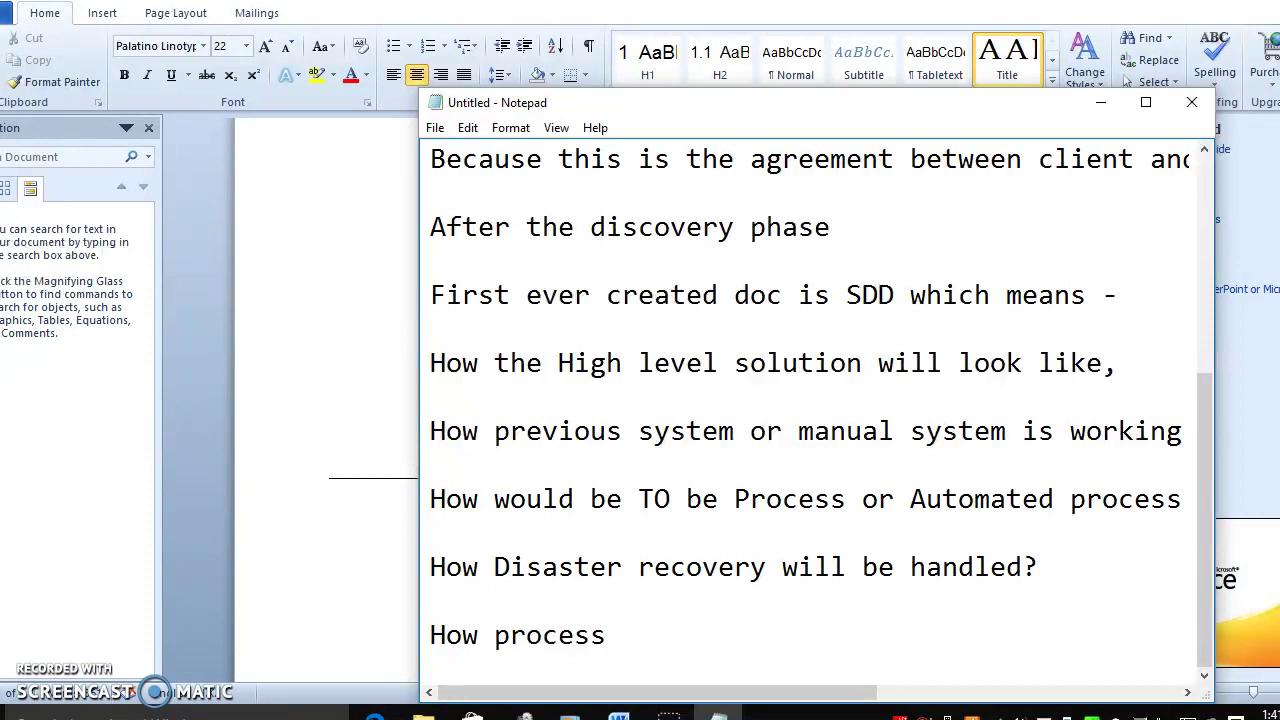
pyautogui.write(' High level looks like?')
pyautogui.press('Return')
pyautogui.press('Return')
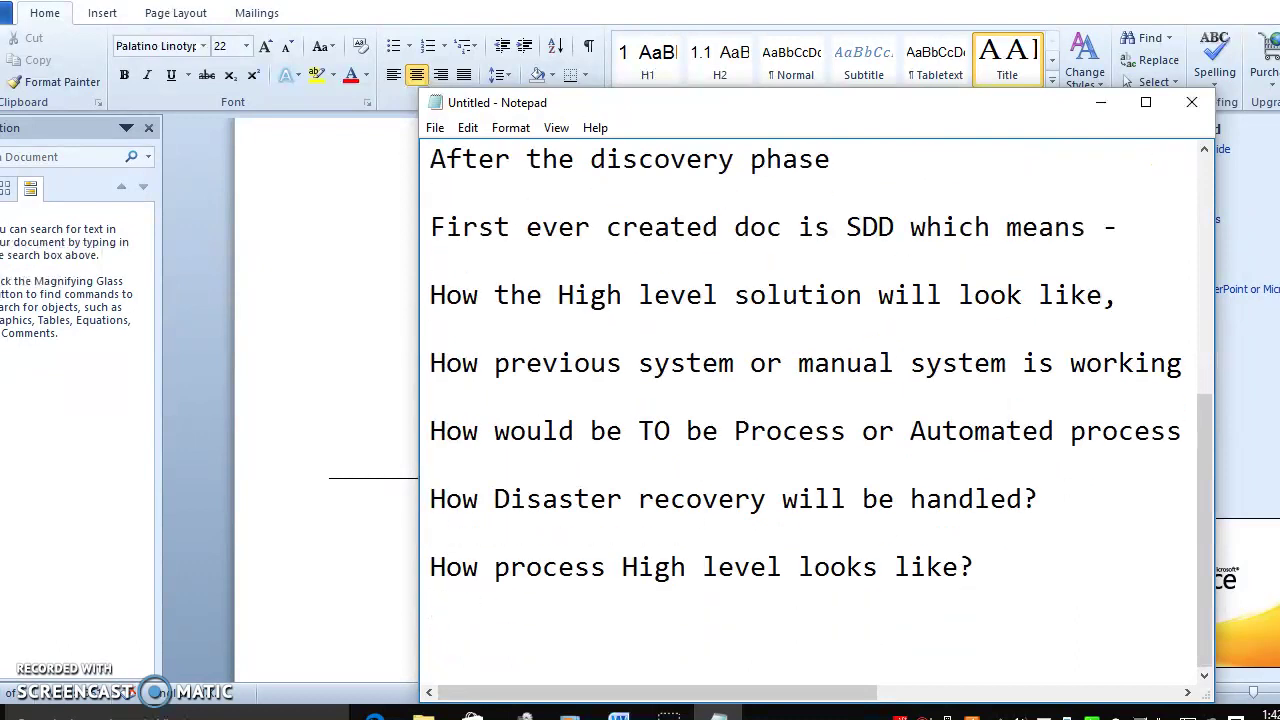
# Step: Add the point "High level technical descriptions" to the SDD list, followed by a blank line
pyautogui.write('How')
pyautogui.press('BackSpace')
pyautogui.press('BackSpace')
pyautogui.press('BackSpace')
pyautogui.write('igh level')
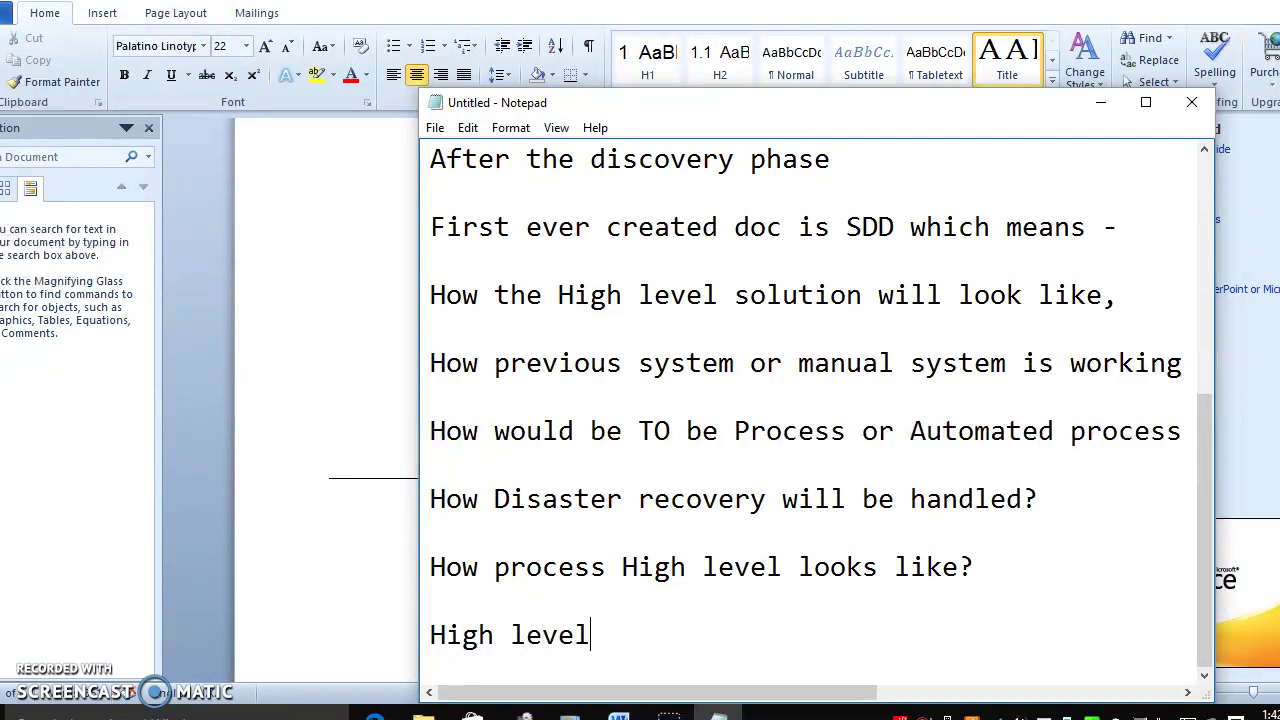
pyautogui.write(' technical descriptions')
pyautogui.press('Return')
pyautogui.press('Return')
# Step: Add the point "High level functional descriptions." below the technical descriptions, followed by a blank line
pyautogui.write('High lev')
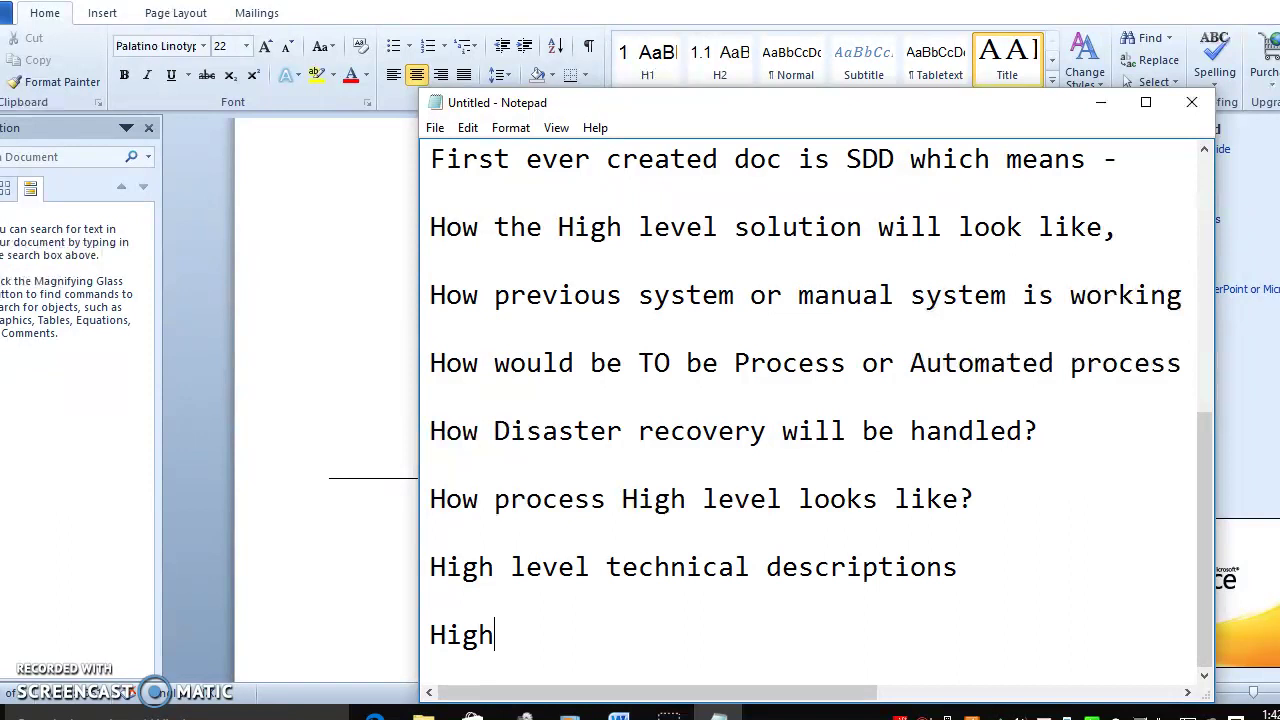
pyautogui.write('el f')
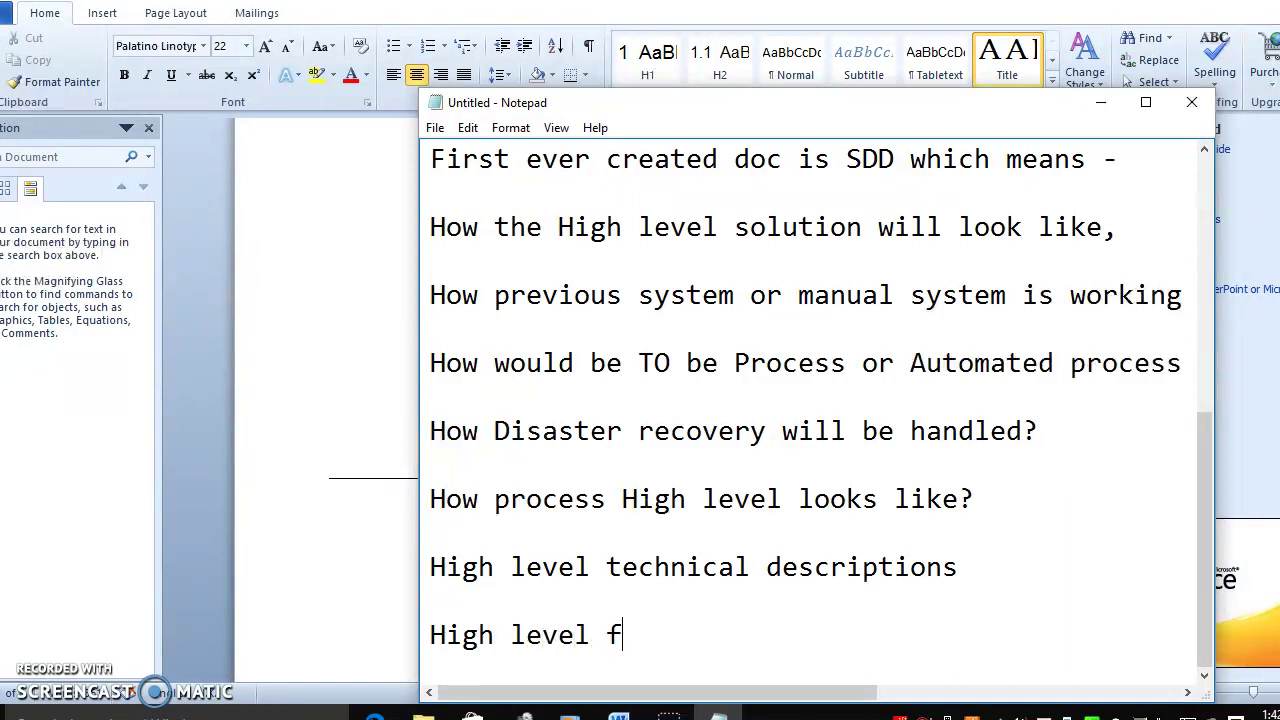
pyautogui.write('unctional ')
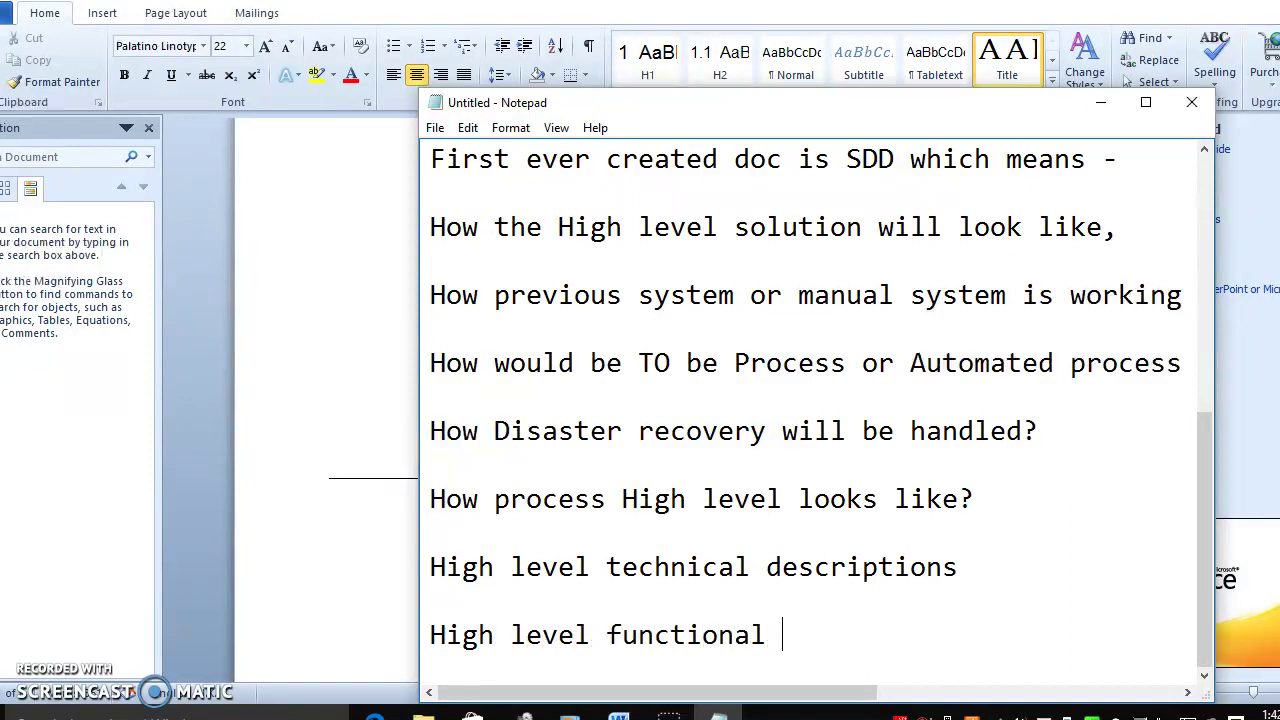
pyautogui.write('descriptsio')
pyautogui.press('BackSpace')
pyautogui.press('BackSpace')
pyautogui.press('BackSpace')
pyautogui.write('ions.')
pyautogui.press('Return')
pyautogui.press('Return')
# Step: Add the point "High level Roles and their responses" below the functional descriptions, followed by a blank line
pyautogui.write('High level')
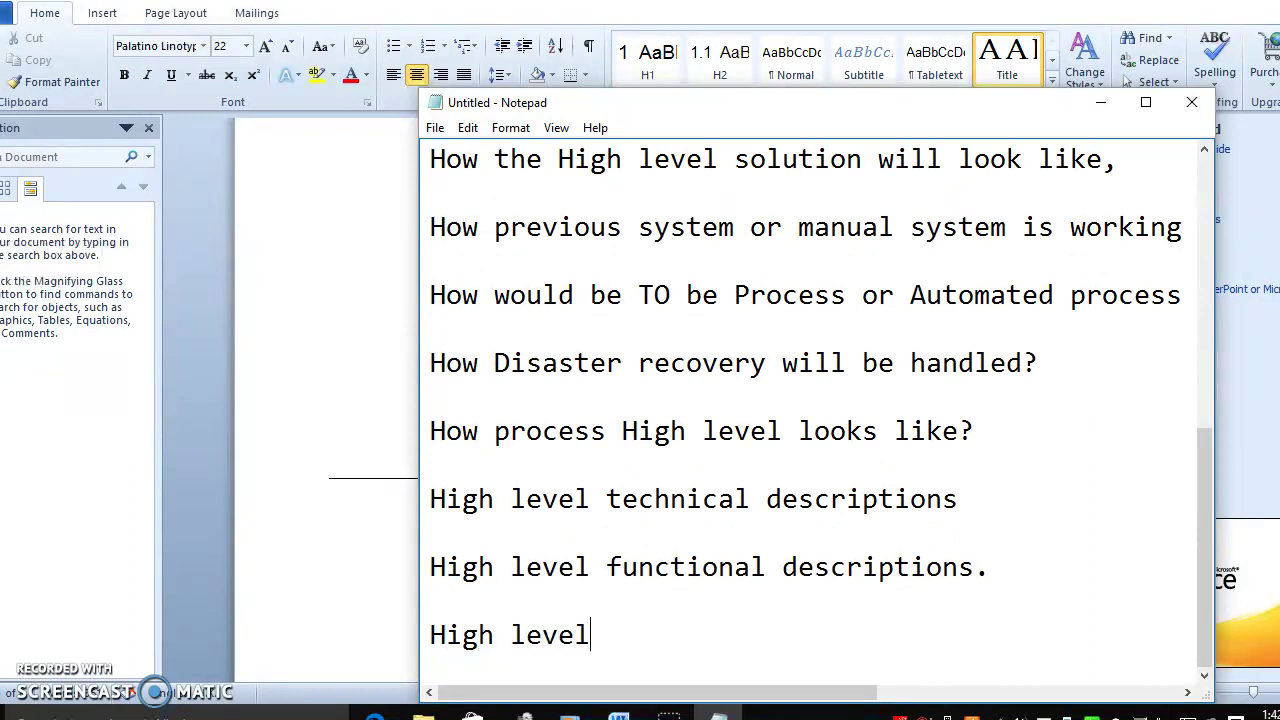
pyautogui.write('  Roles and their responses')
pyautogui.press('Return')
pyautogui.press('Return')
# Step: Close the list with the sentence "So These all the details would be in SDD." followed by a blank line
pyautogui.write('So These')
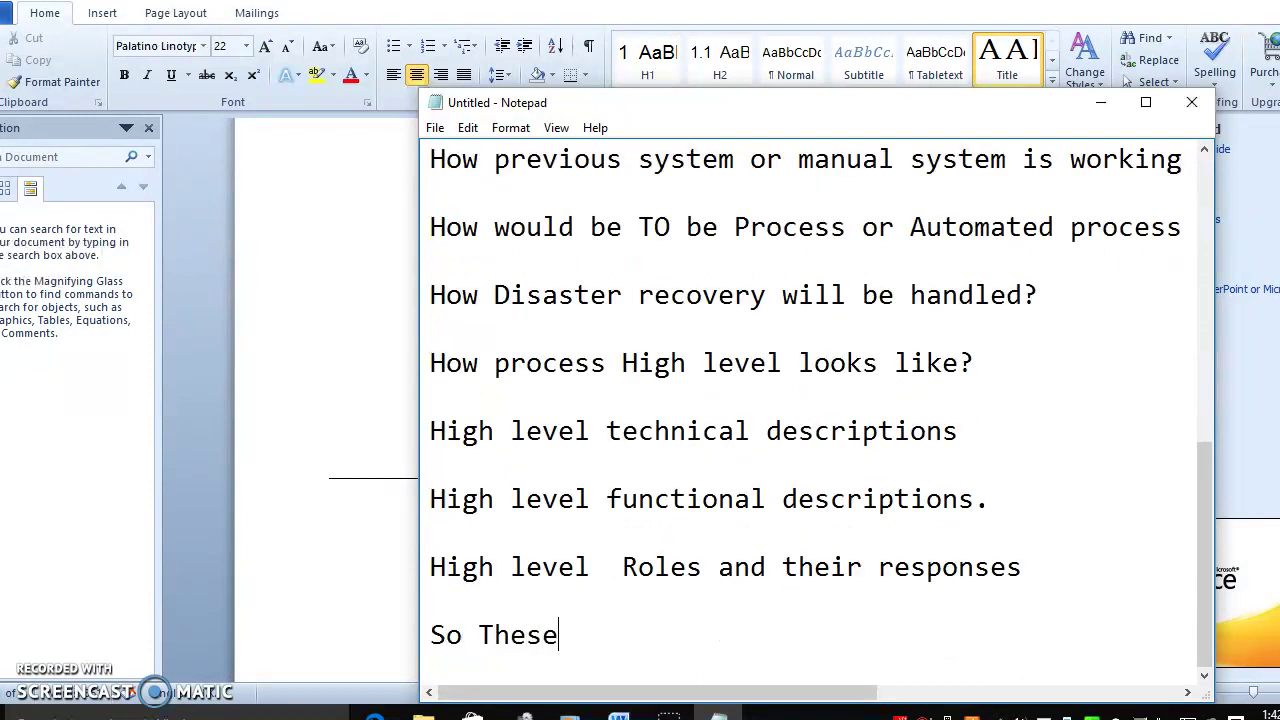
pyautogui.write(' all the de')
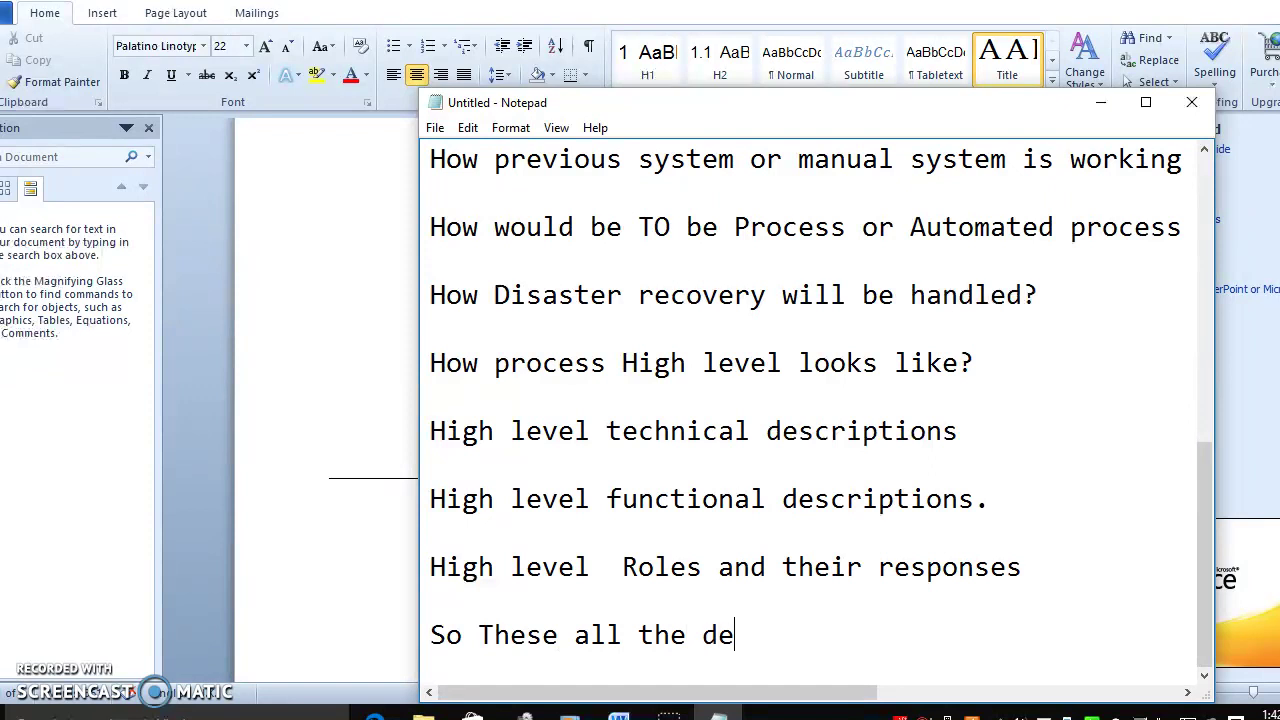
pyautogui.write('tails would be i')
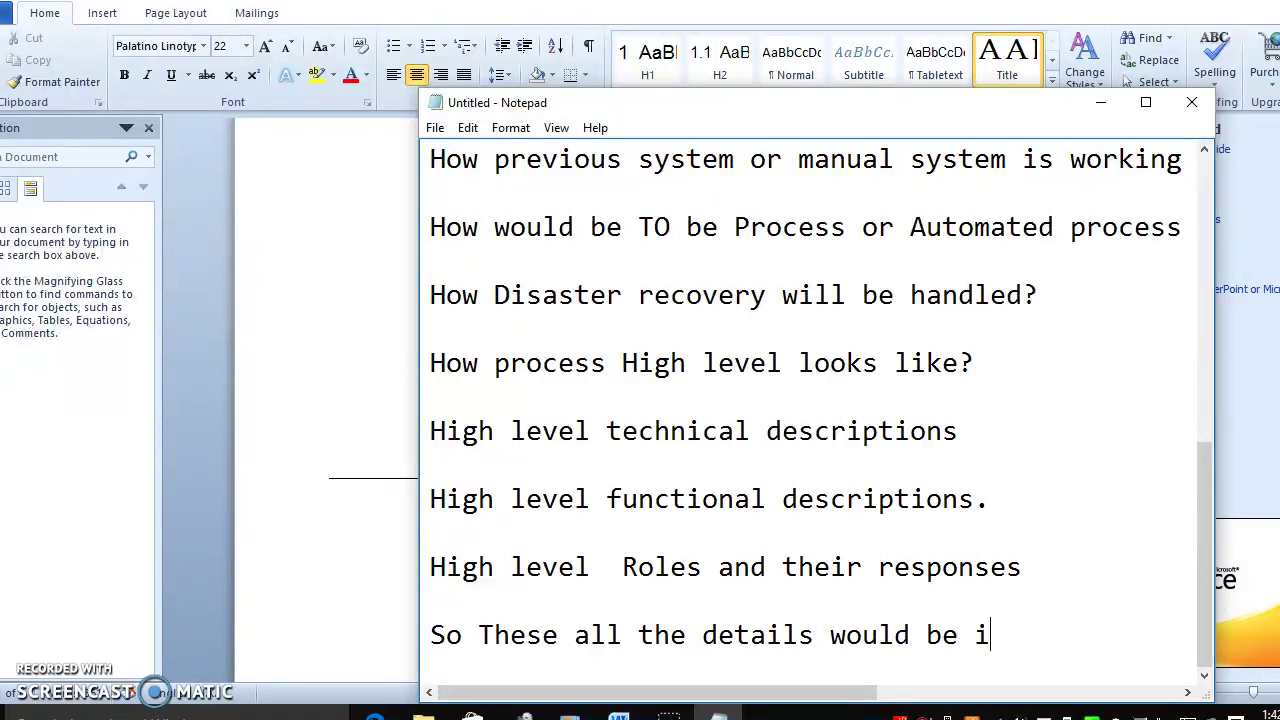
pyautogui.write('n SDD.')
pyautogui.press('Return')
pyautogui.press('Return')
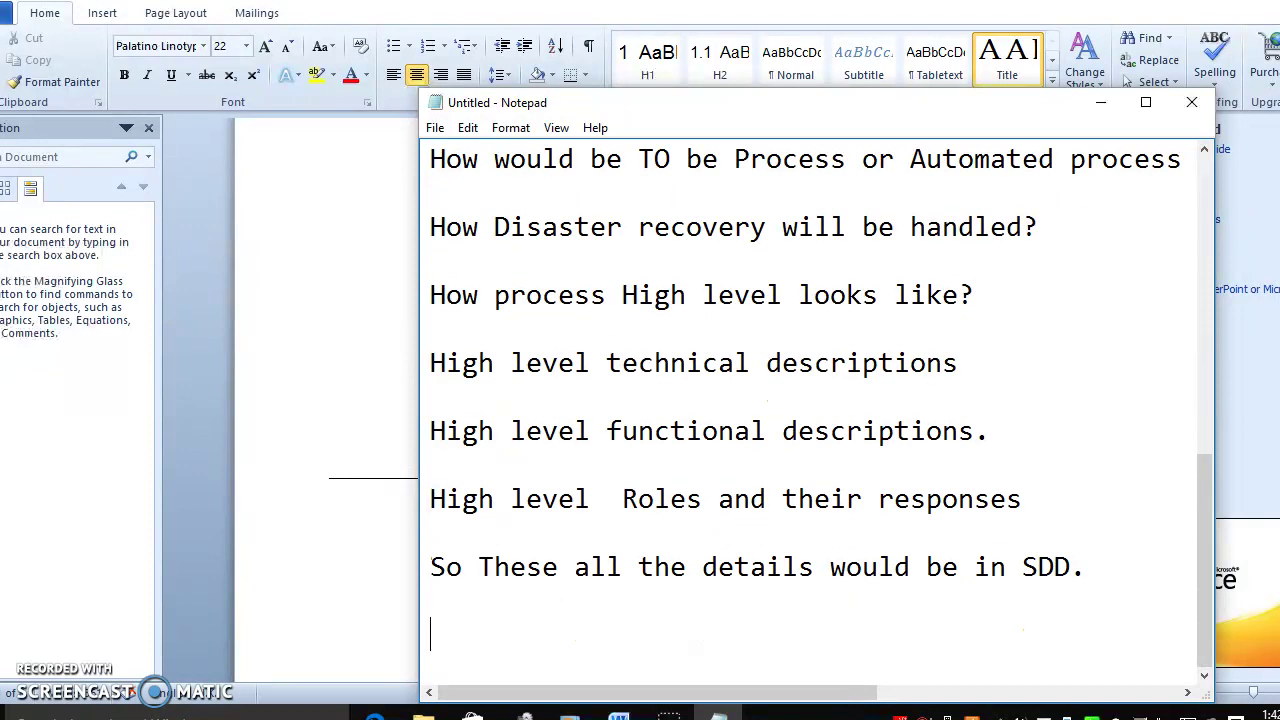
# Step: Add the line "ok. lets see How RPA SDD will looks like in Realtime environment." followed by a blank line
pyautogui.write('ok. lets see How RPA re')
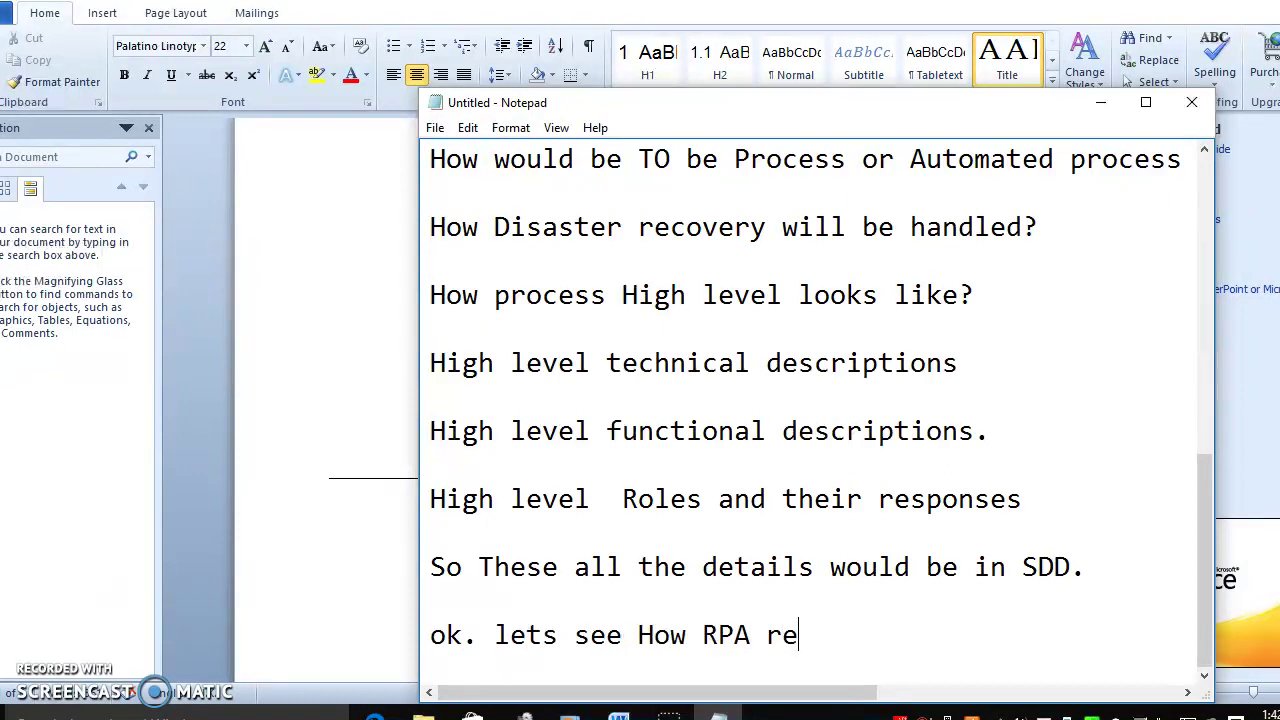
pyautogui.write('sume w')
pyautogui.press('BackSpace')
pyautogui.press('BackSpace')
pyautogui.press('BackSpace')
pyautogui.press('BackSpace')
pyautogui.press('BackSpace')
pyautogui.press('BackSpace')
pyautogui.press('BackSpace')
pyautogui.press('BackSpace')
pyautogui.write('SDD will')
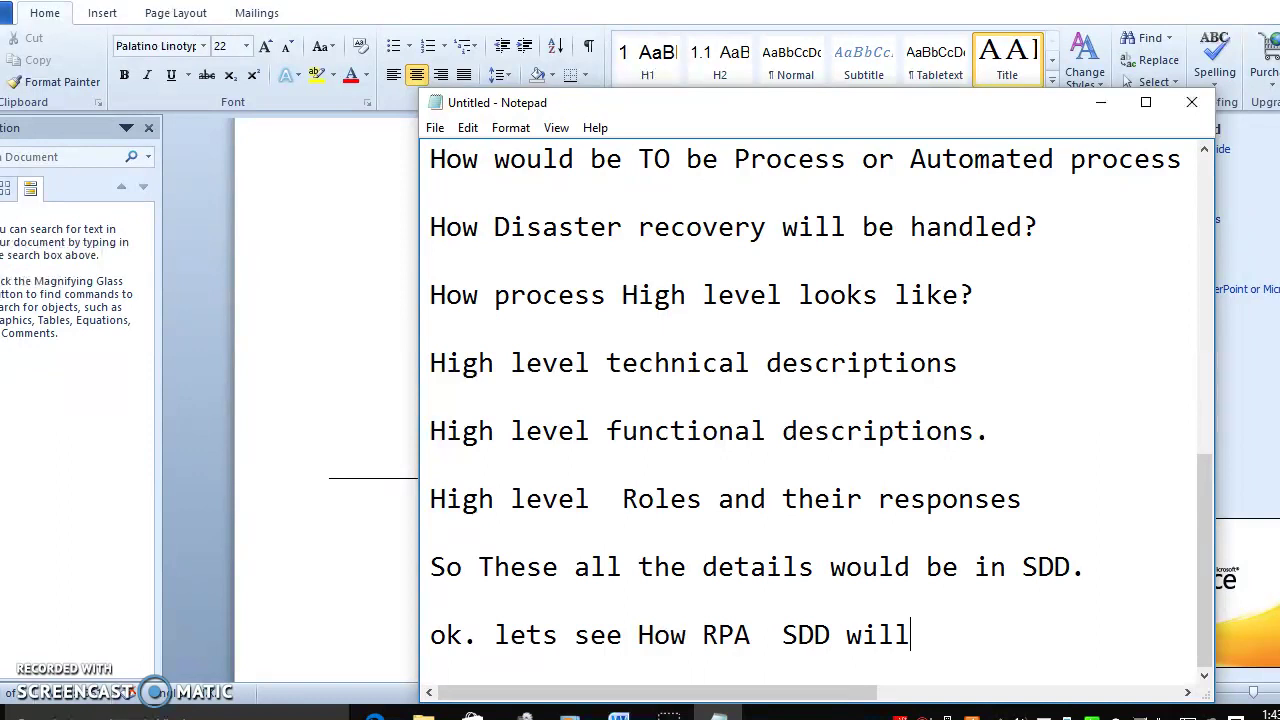
pyautogui.write(' looks li')
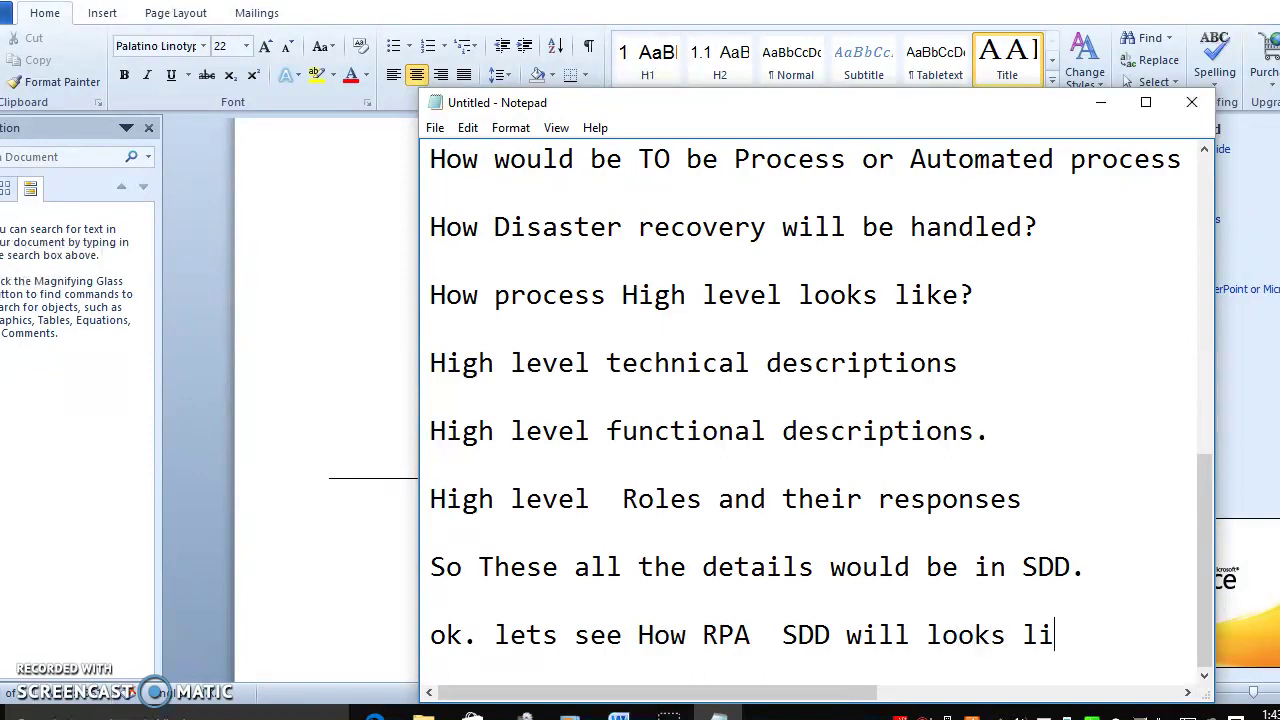
pyautogui.write('ke in Realtime ev')
pyautogui.press('BackSpace')
pyautogui.write('n')
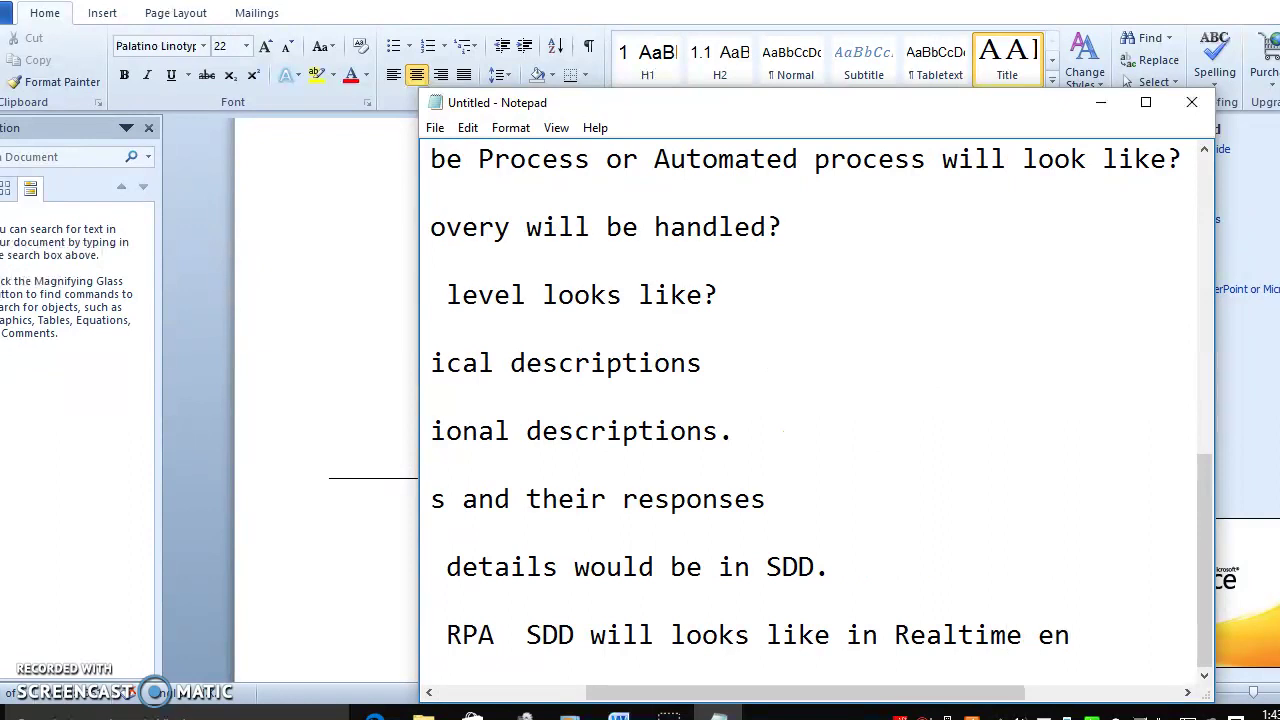
pyautogui.write('vironment')
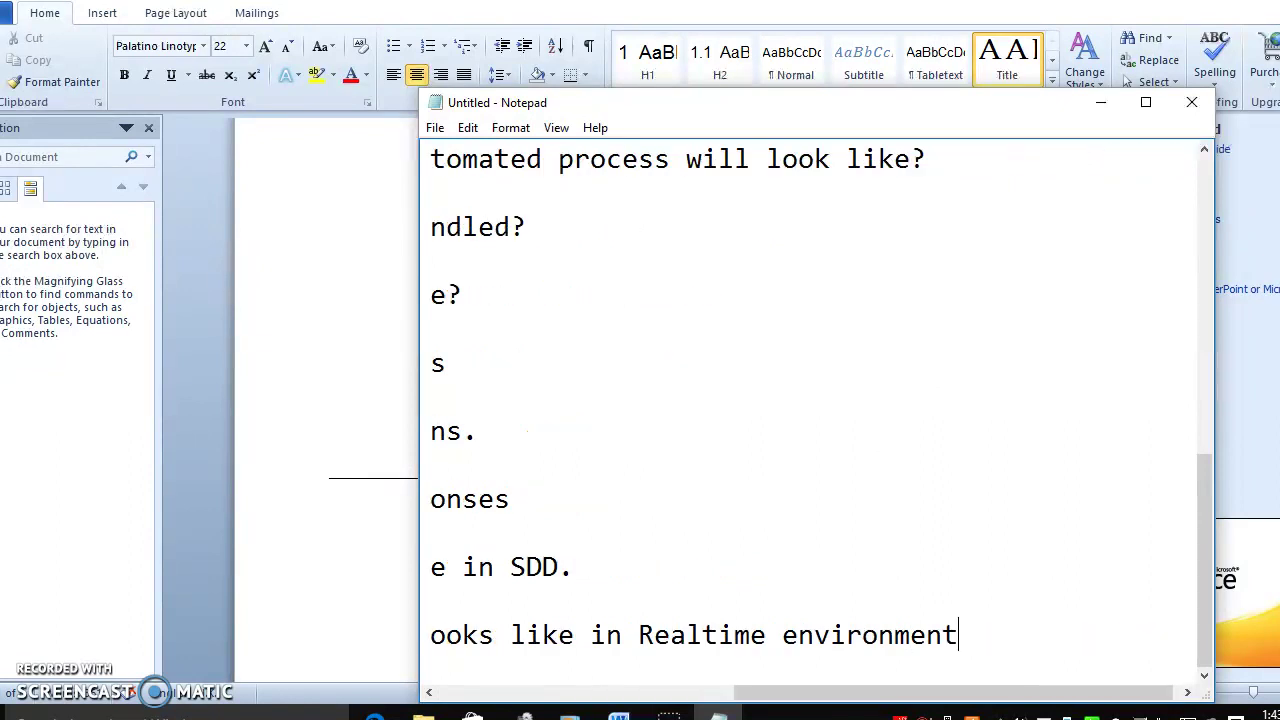
pyautogui.write('.')
pyautogui.press('Return')
# Step: Add the line "Here I will show you A online Travel booking tool requested their solutions to RPA." followed by a blank line
pyautogui.write('Here I wil')
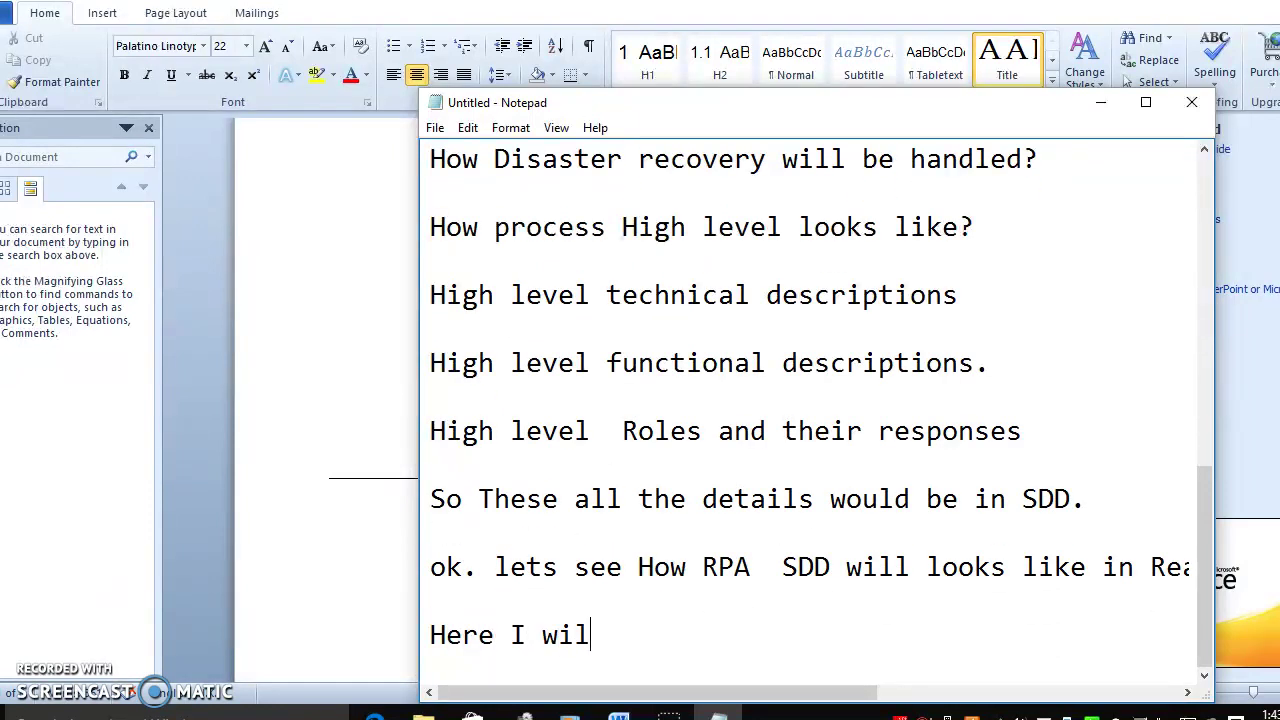
pyautogui.write('l show you')
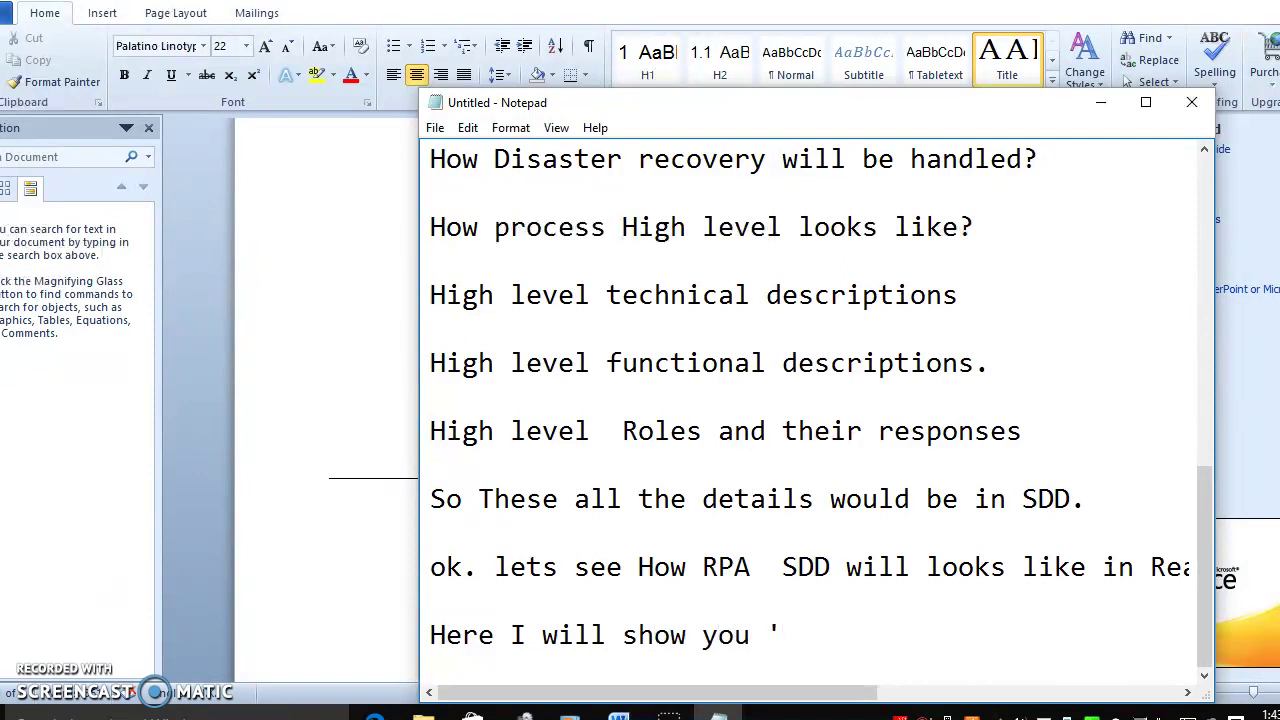
pyautogui.write(' A online')
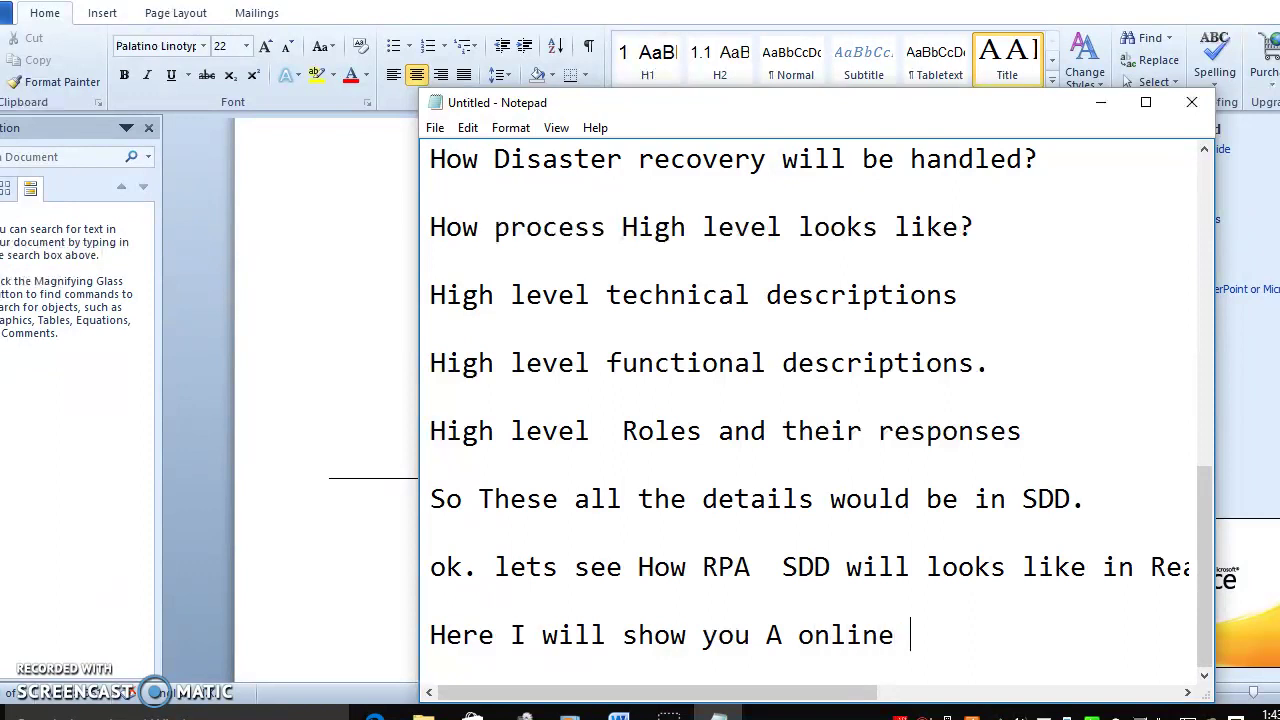
pyautogui.write(' Travel b')
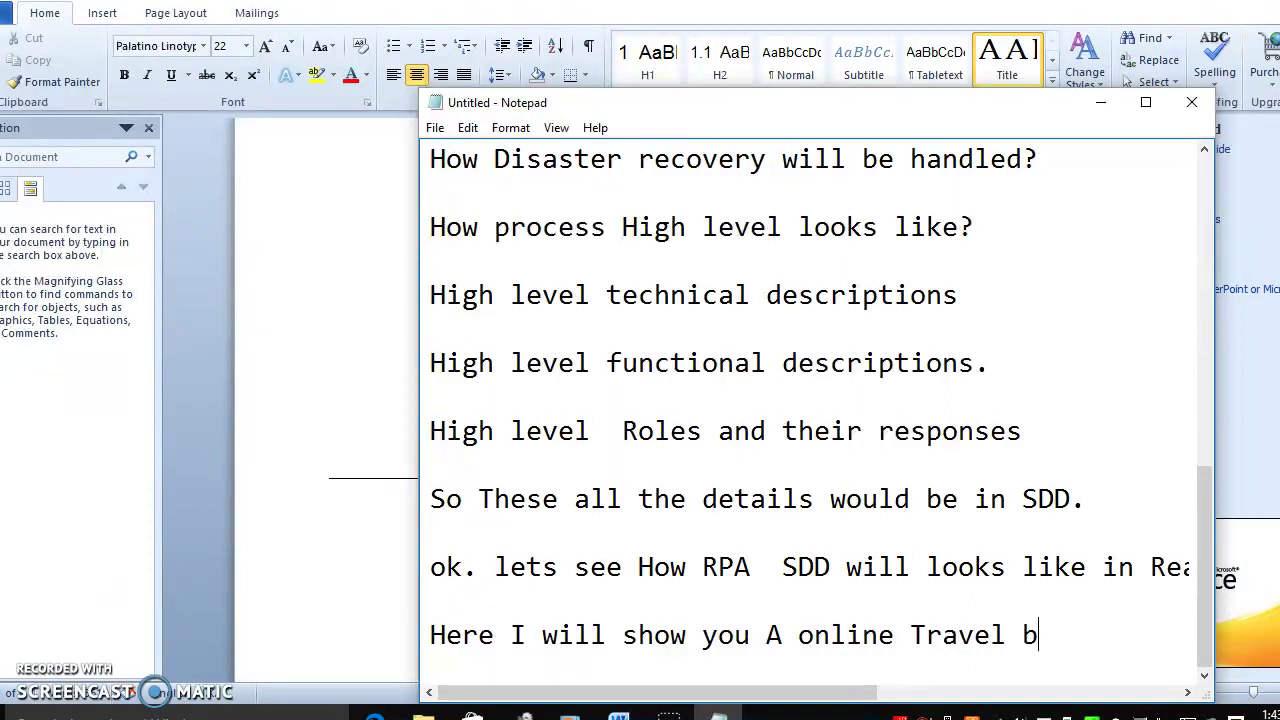
pyautogui.write('ooking t')
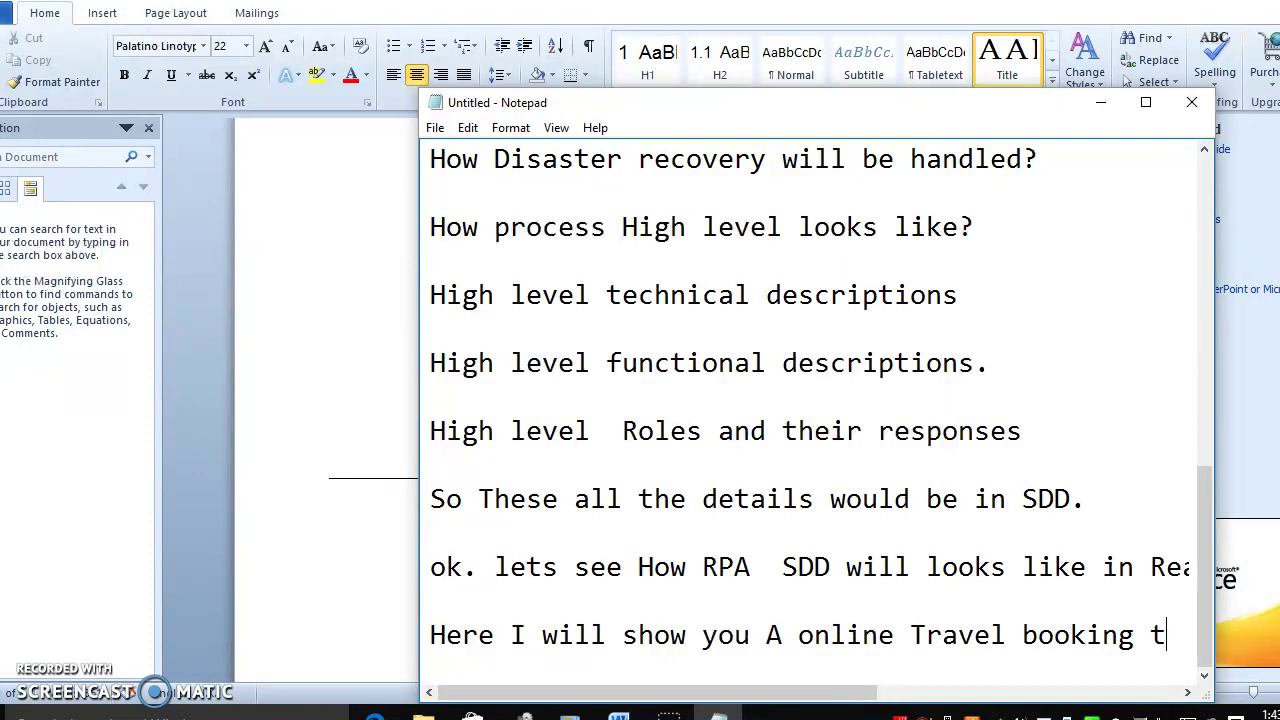
pyautogui.write('ool ')
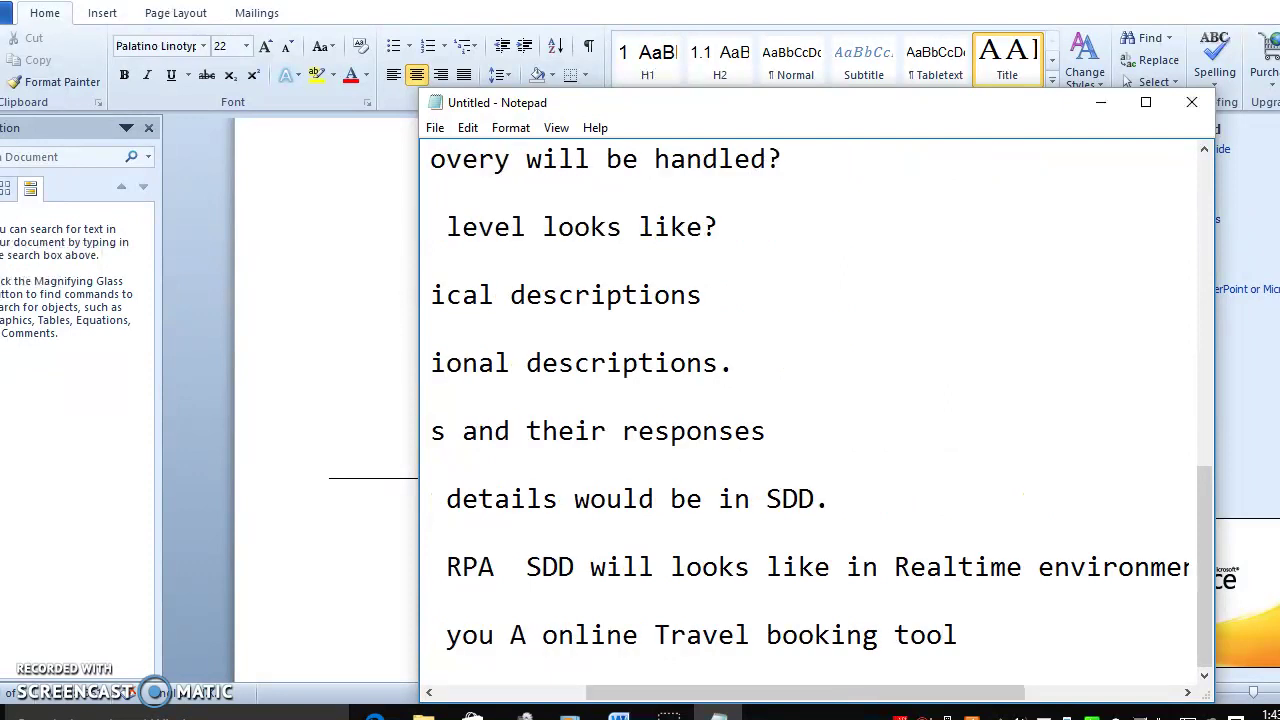
pyautogui.write('requested theri')
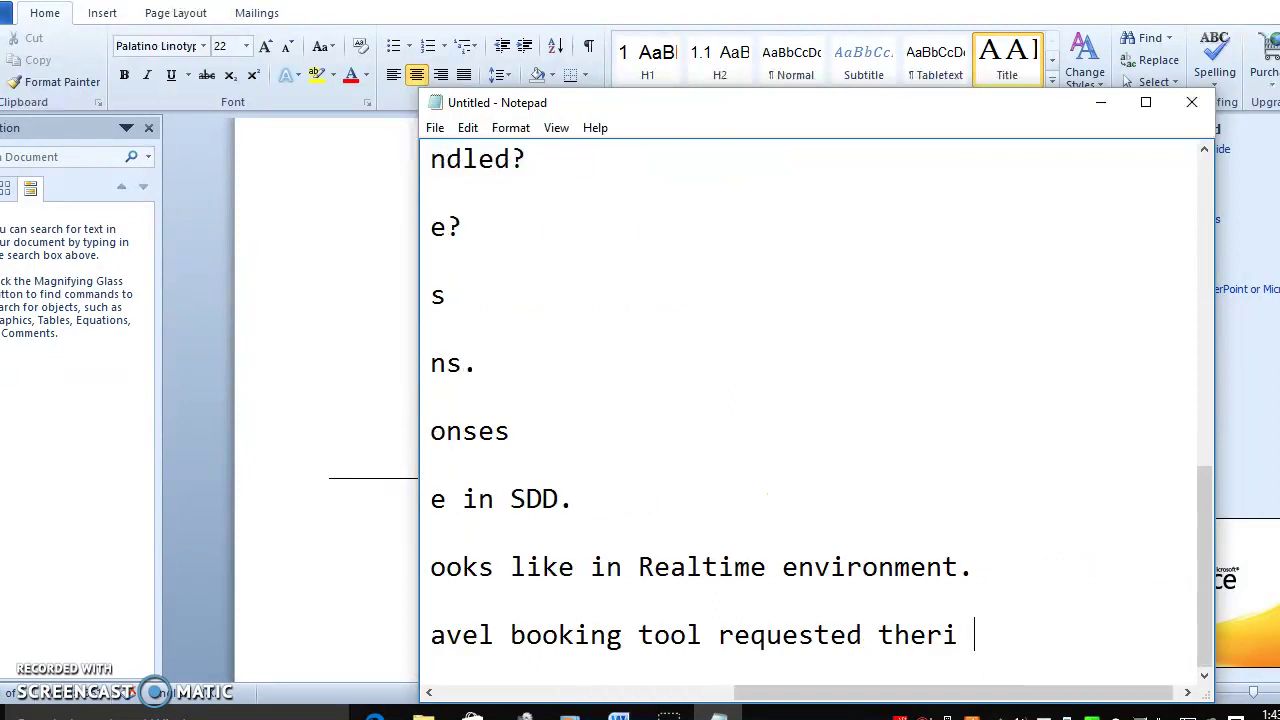
pyautogui.press('BackSpace')
pyautogui.press('BackSpace')
pyautogui.write('ir solutions to RPA')
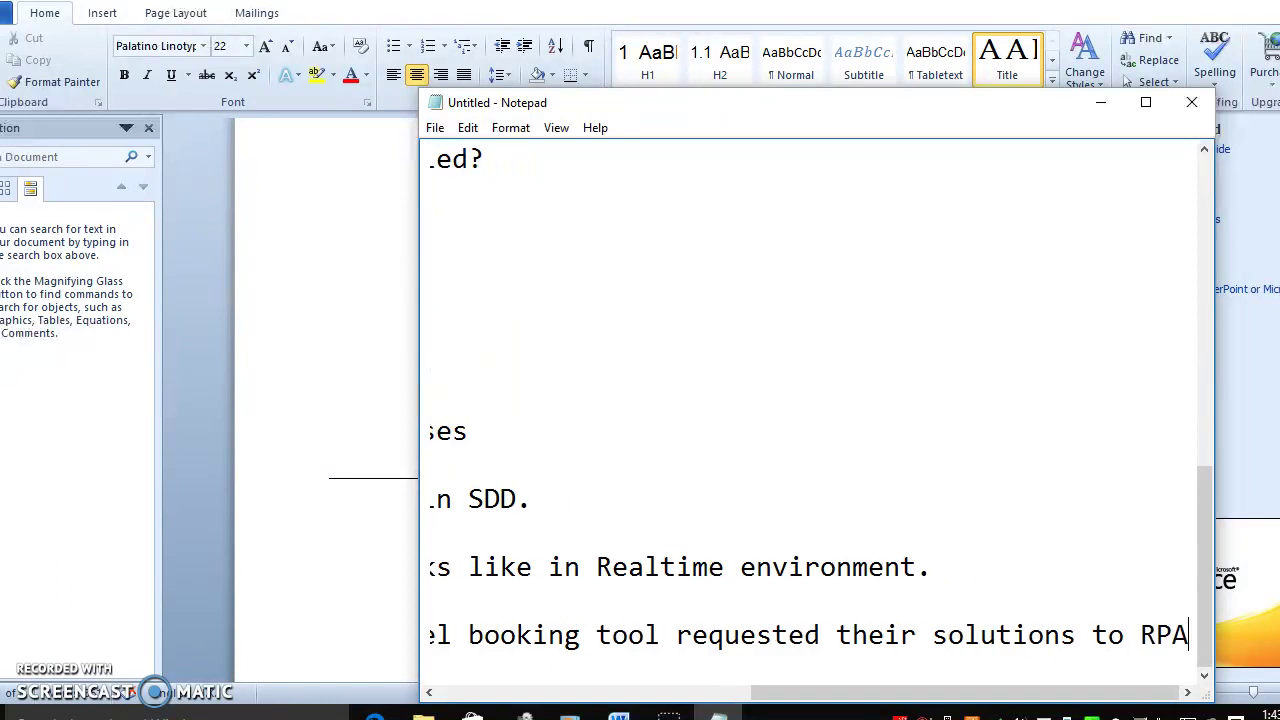
pyautogui.write('.')
pyautogui.press('Return')
pyautogui.press('Return')
# Step: Add the line "Which means they want to automate their end to end booking process to automation ." followed by a blank line
pyautogui.write('Which means they ww')
pyautogui.press('BackSpace')
pyautogui.write('ant to auo')
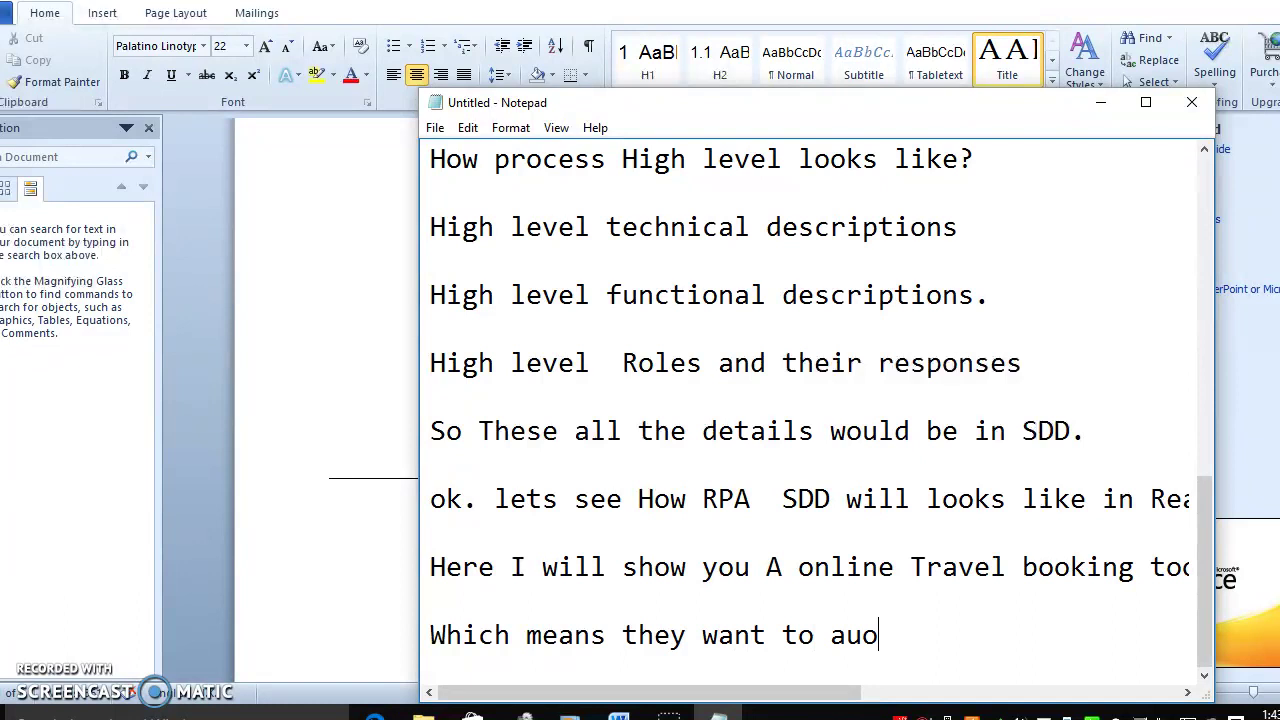
pyautogui.press('BackSpace')
pyautogui.write('tomate t')
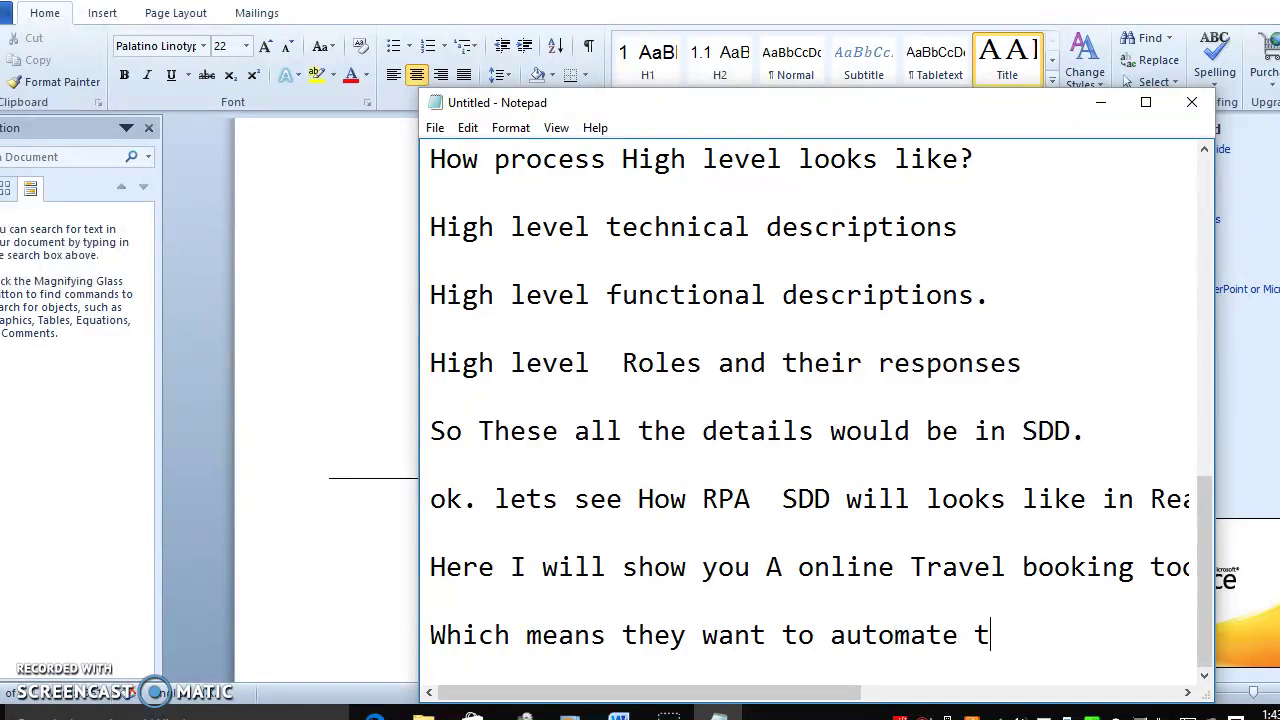
pyautogui.write('heir end ')
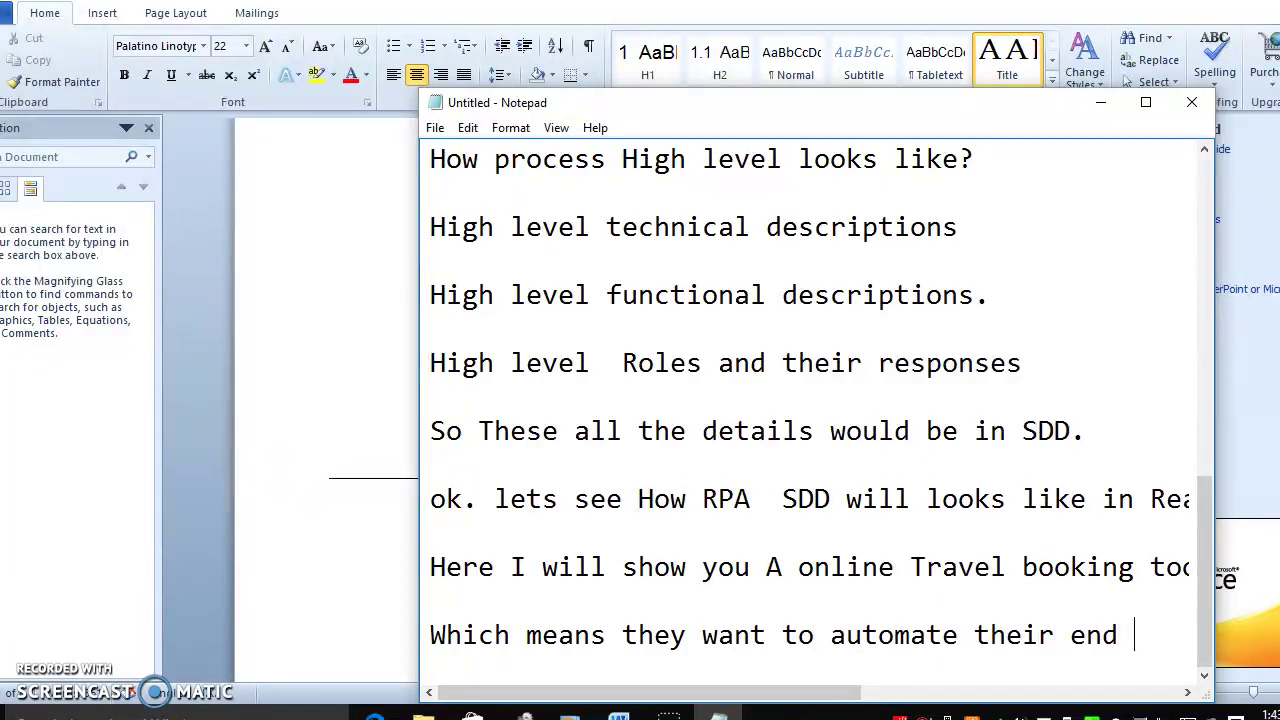
pyautogui.write('to end')
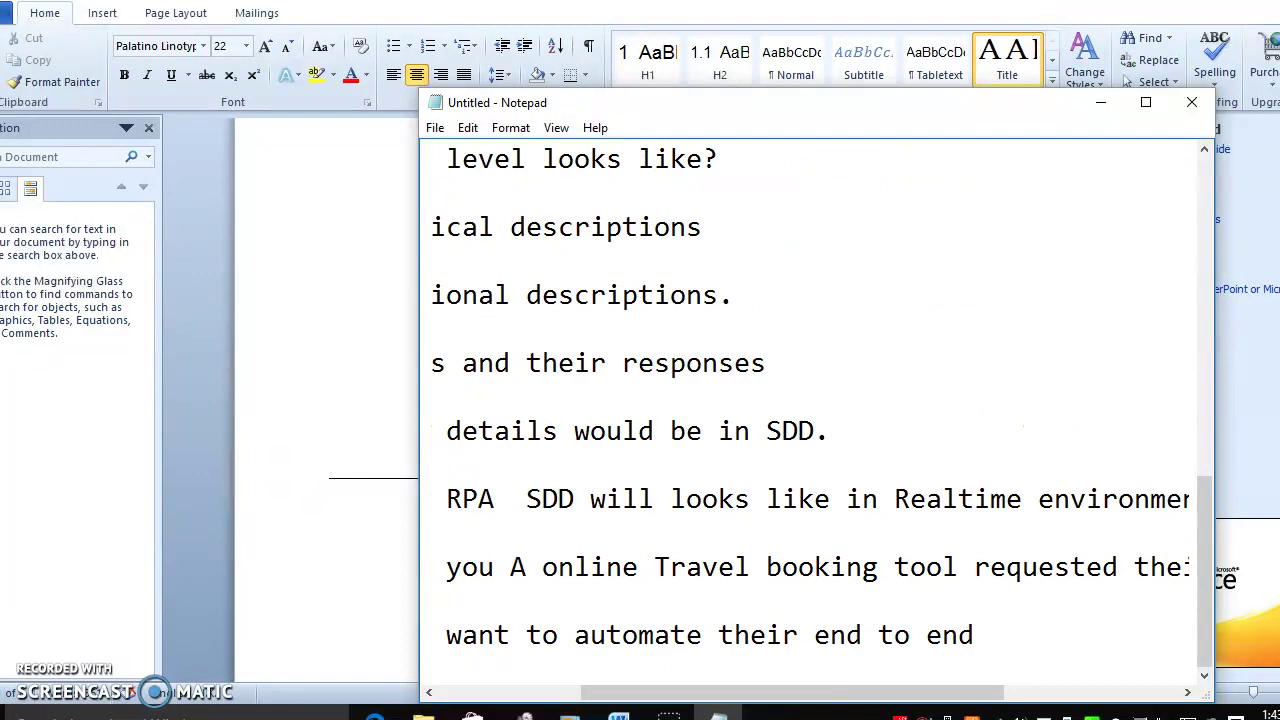
pyautogui.write(' booking ')
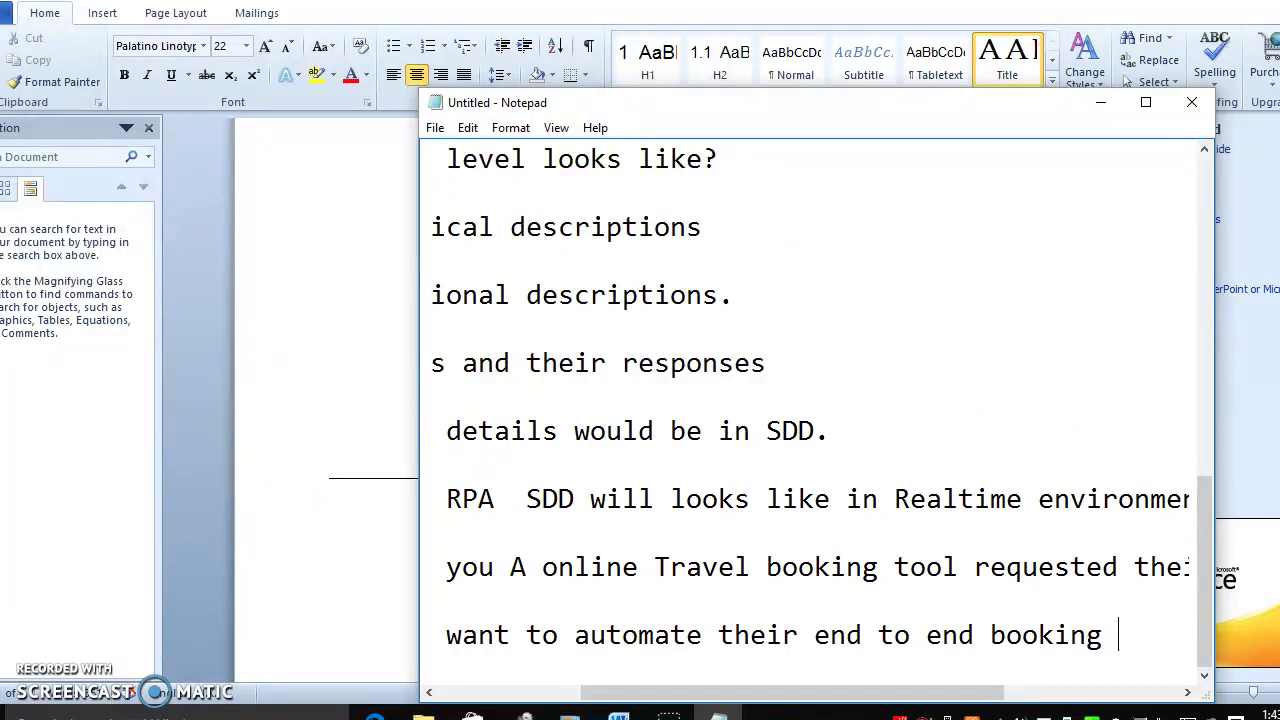
pyautogui.write('ptoces')
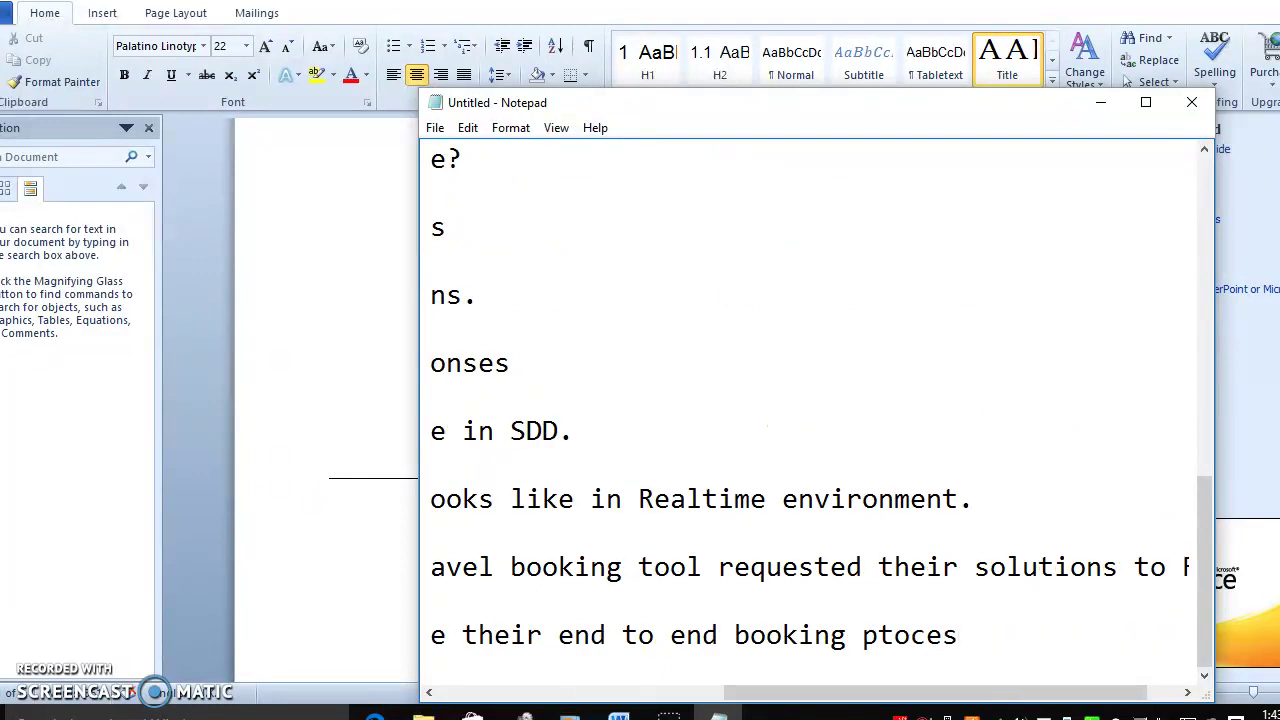
pyautogui.write('s')
pyautogui.press('BackSpace')
pyautogui.press('BackSpace')
pyautogui.press('BackSpace')
pyautogui.press('BackSpace')
pyautogui.press('BackSpace')
pyautogui.press('BackSpace')
pyautogui.write('rocess to auo')
pyautogui.press('BackSpace')
pyautogui.write('tomat')
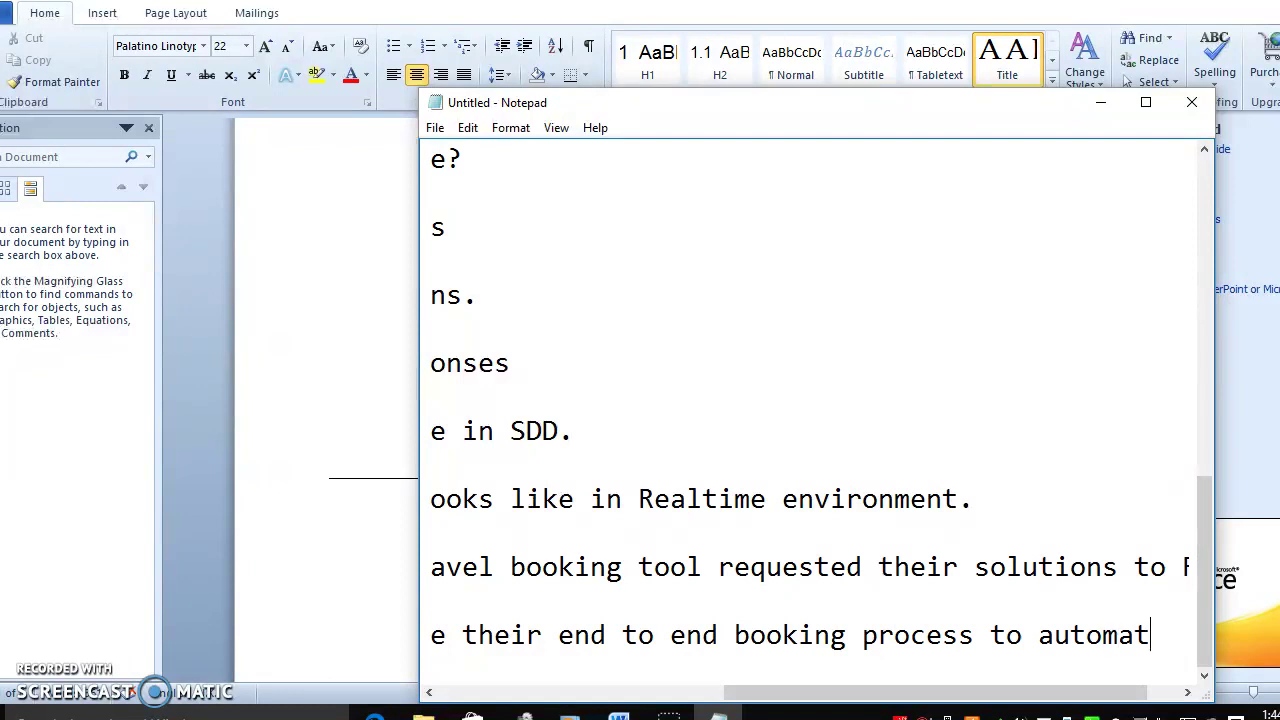
pyautogui.write('ion .')
pyautogui.press('Return')
pyautogui.press('Return')
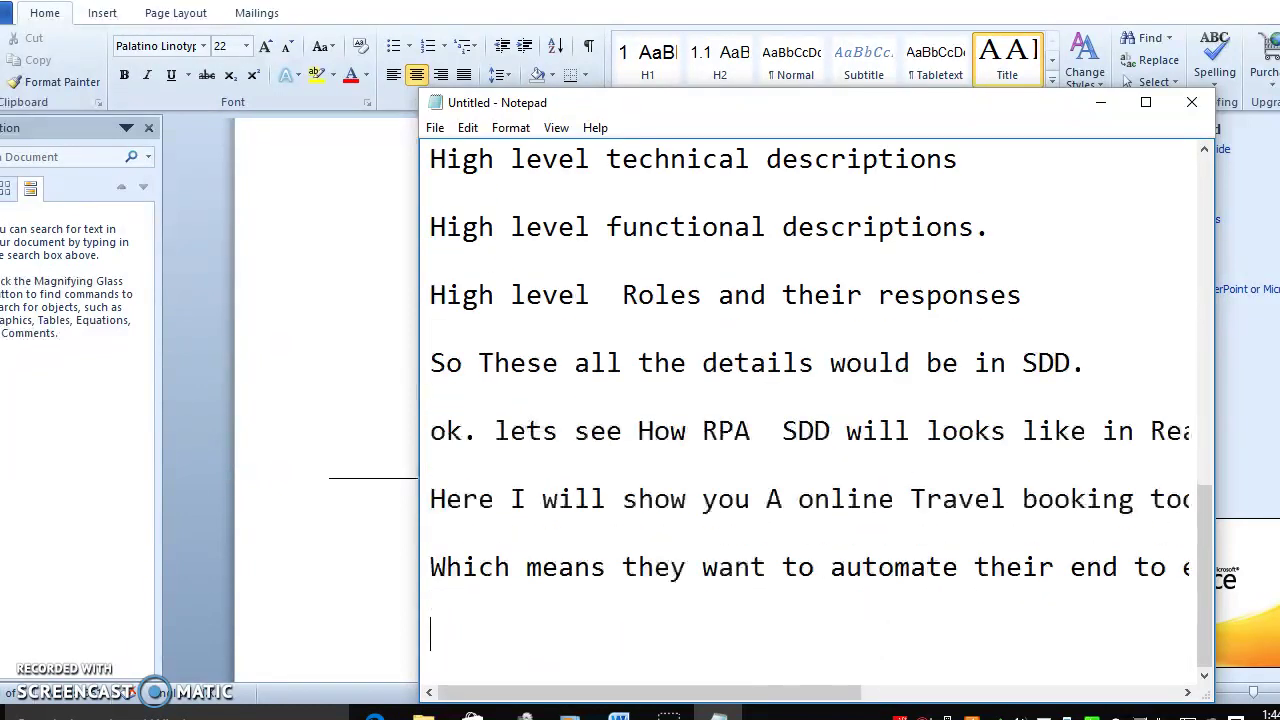
# Step: Add the line "SO how this booking tool will looks like in SDD document" and start a new line below it
pyautogui.write('SO h')
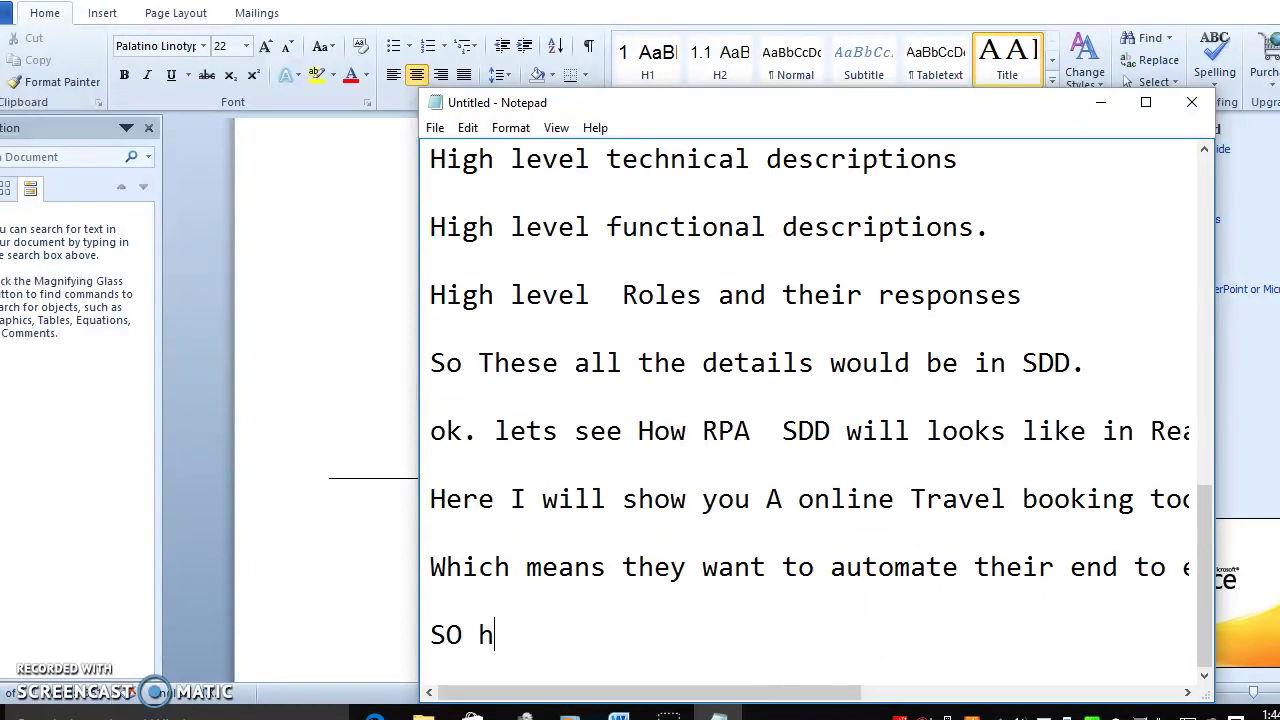
pyautogui.write('ow this booking tool w')
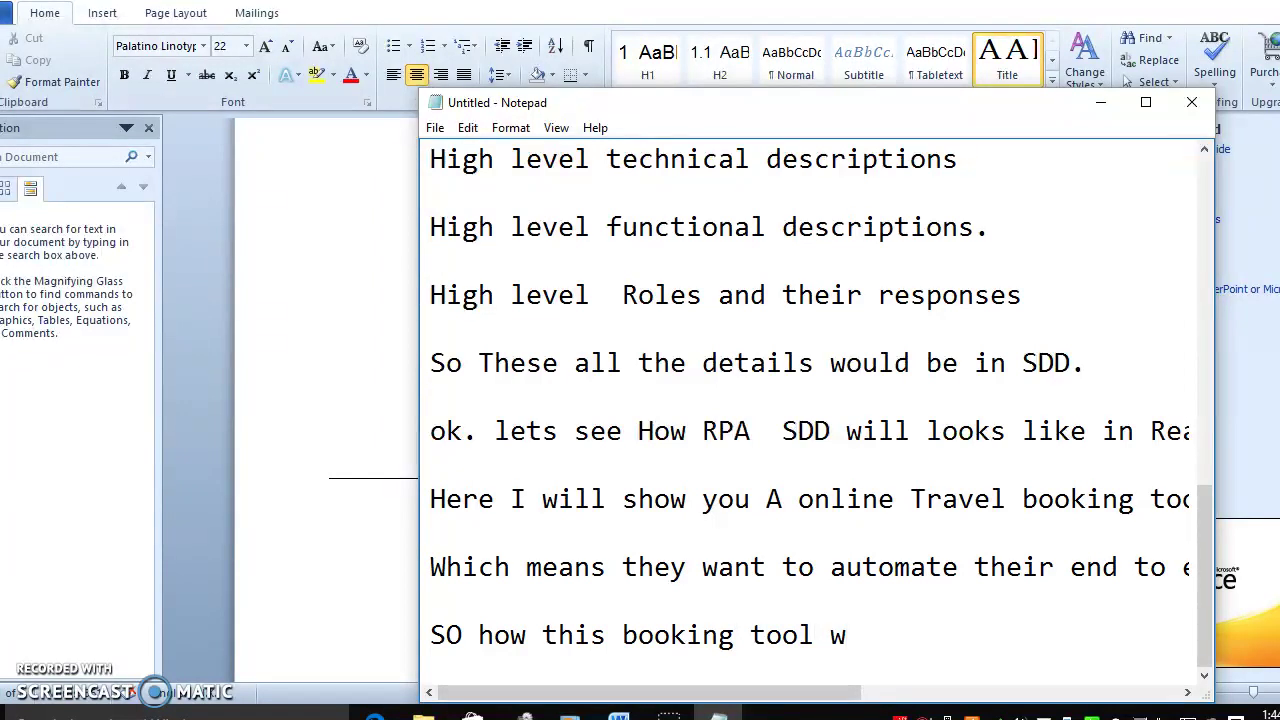
pyautogui.write('ill looks ')
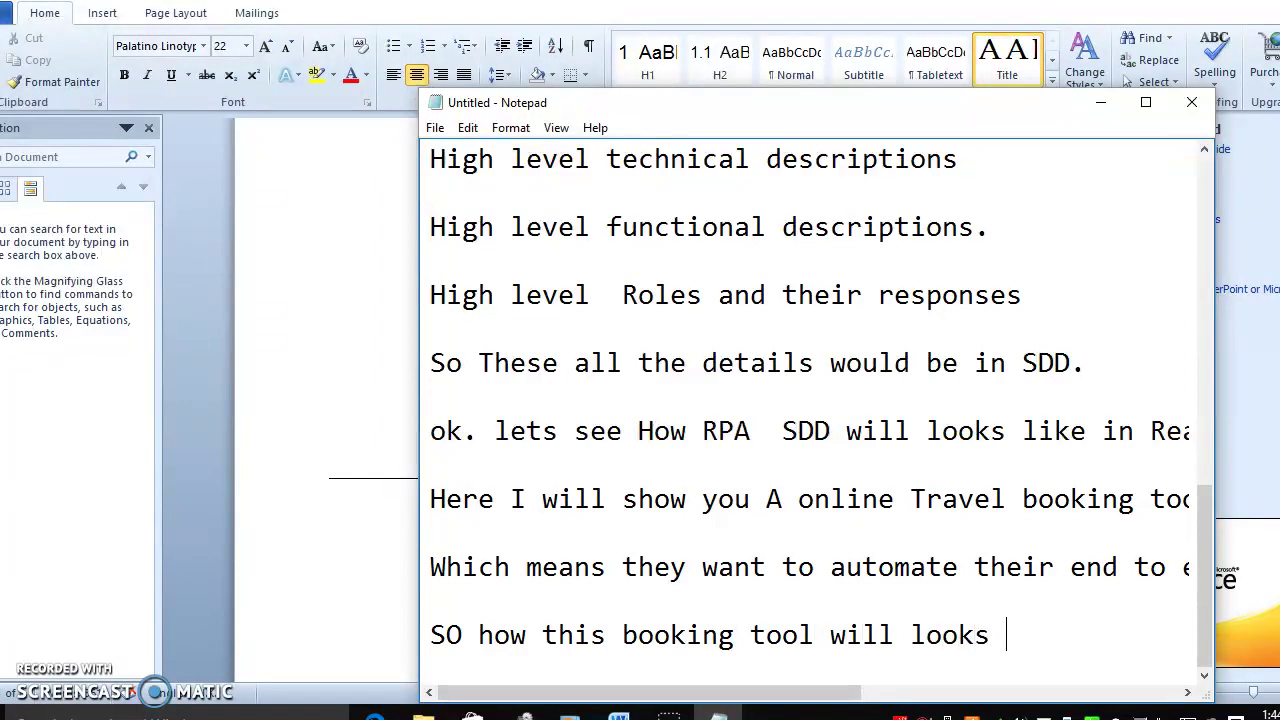
pyautogui.write('like in baoi')
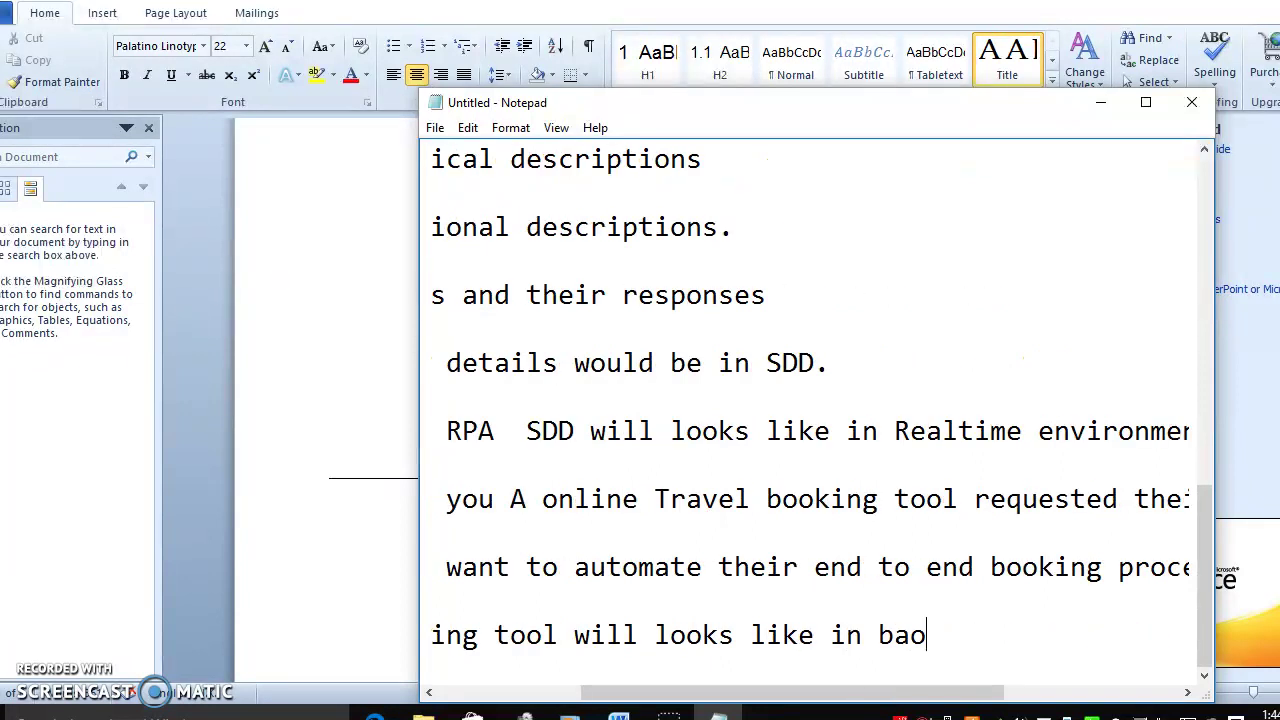
pyautogui.press('BackSpace')
pyautogui.press('BackSpace')
pyautogui.press('BackSpace')
pyautogui.write('SDD documen')
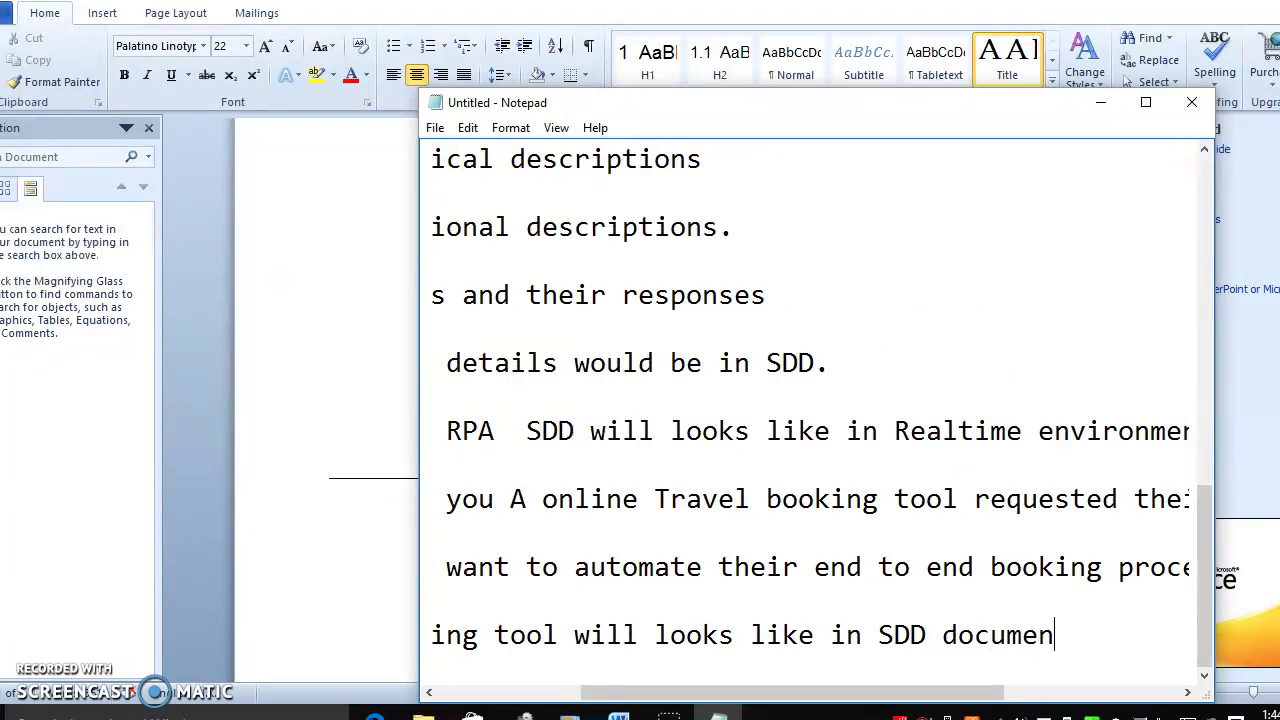
pyautogui.write('t')
pyautogui.press('Return')
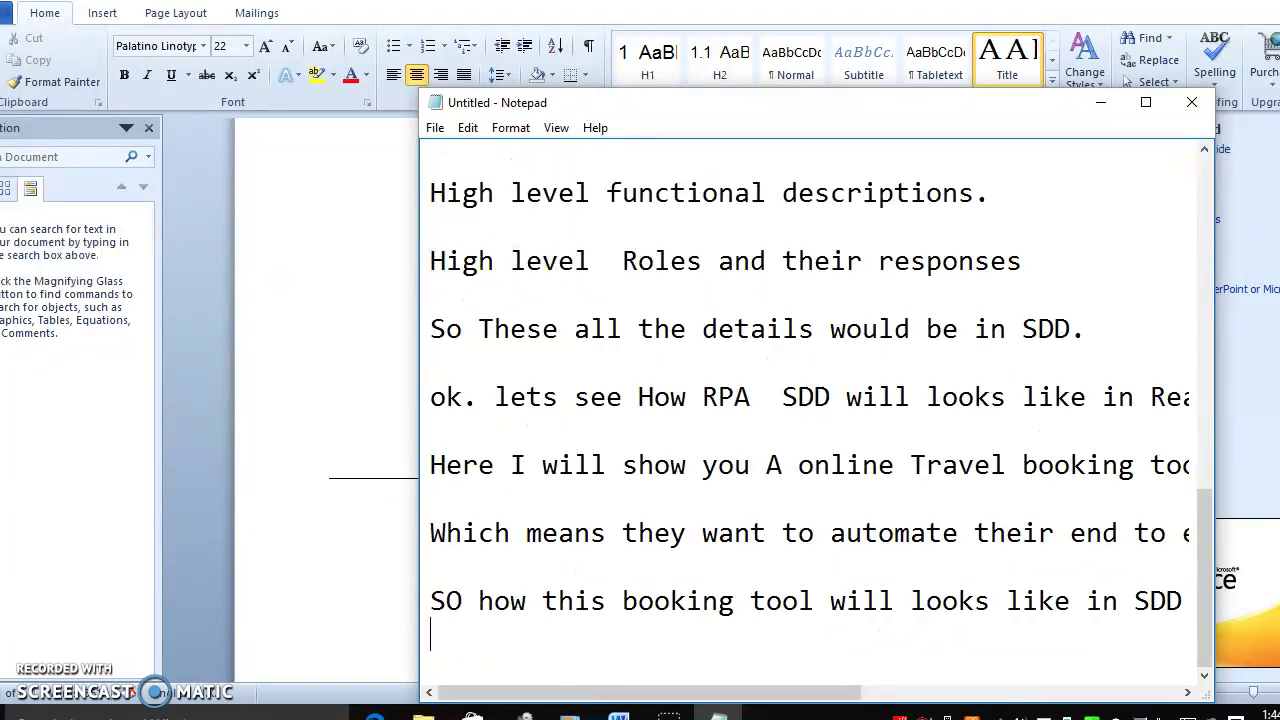
# Step: Minimize the notes to return to the Word solution design document and place the cursor after the TRAVEL YARA title on the cover page
pyautogui.click(1100, 102)
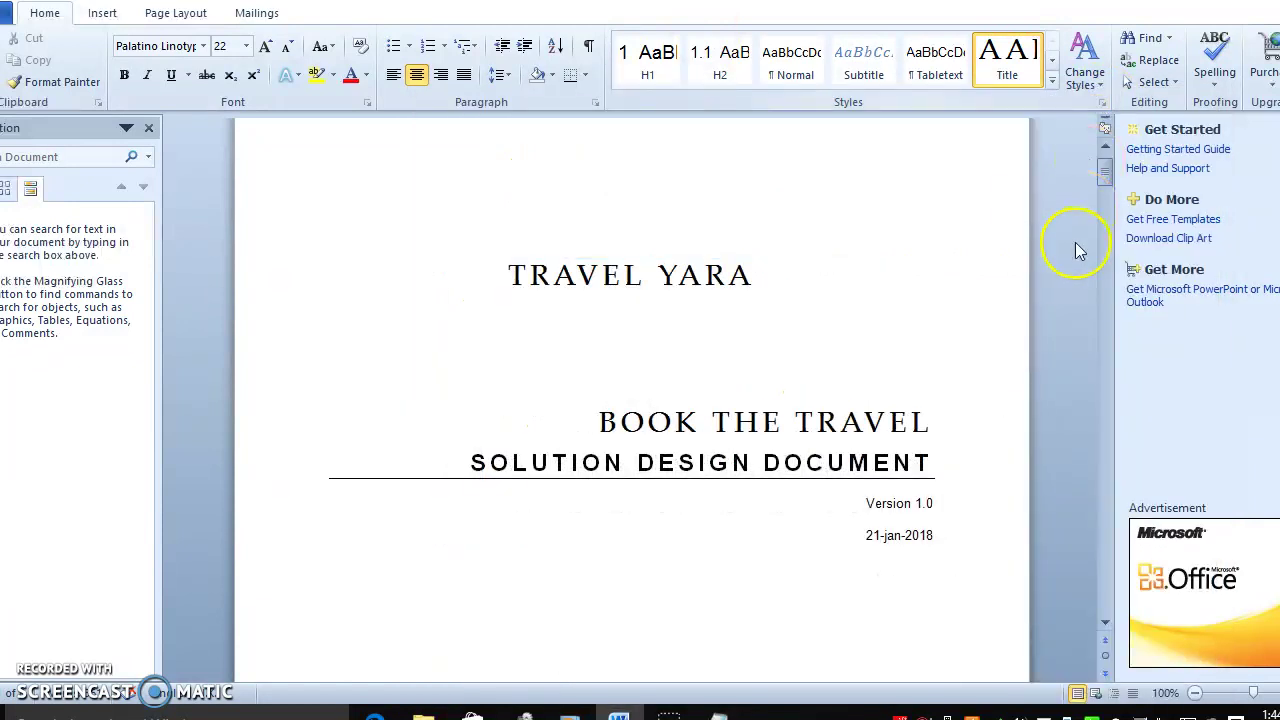
pyautogui.click(1105, 145)
pyautogui.click(1105, 145)
pyautogui.scroll(-1, 912, 236)
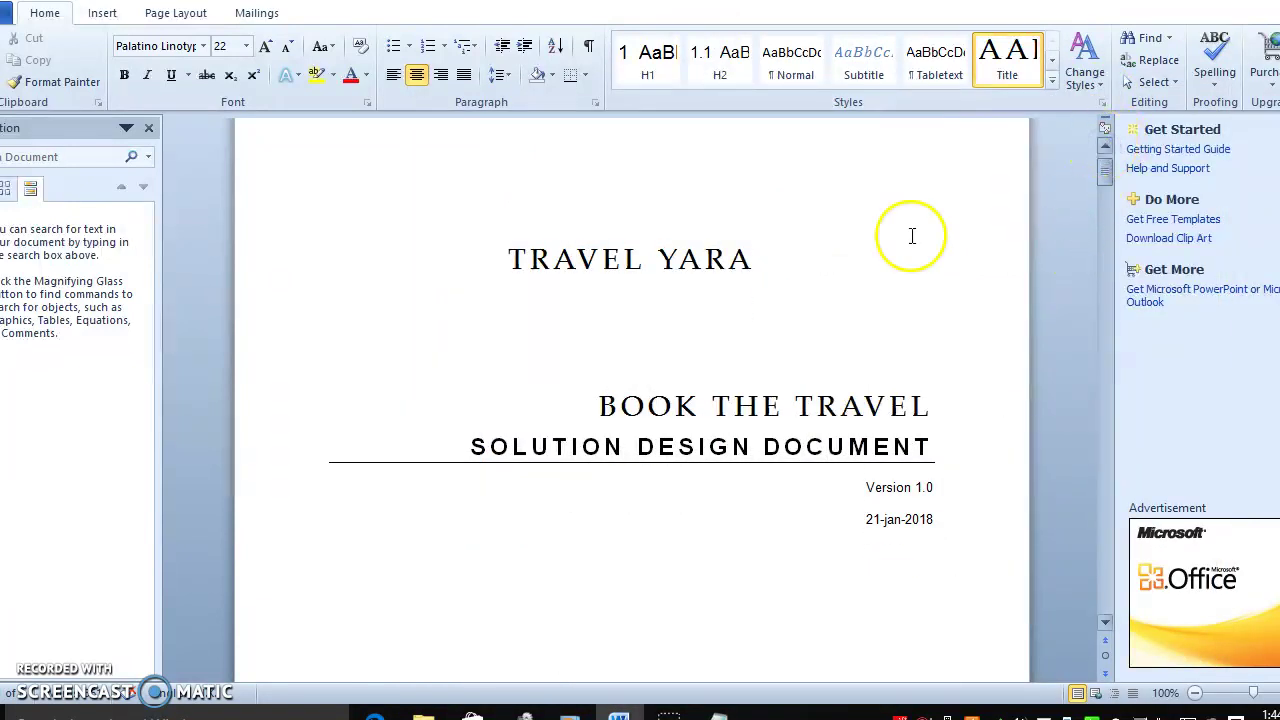
pyautogui.click(797, 269)
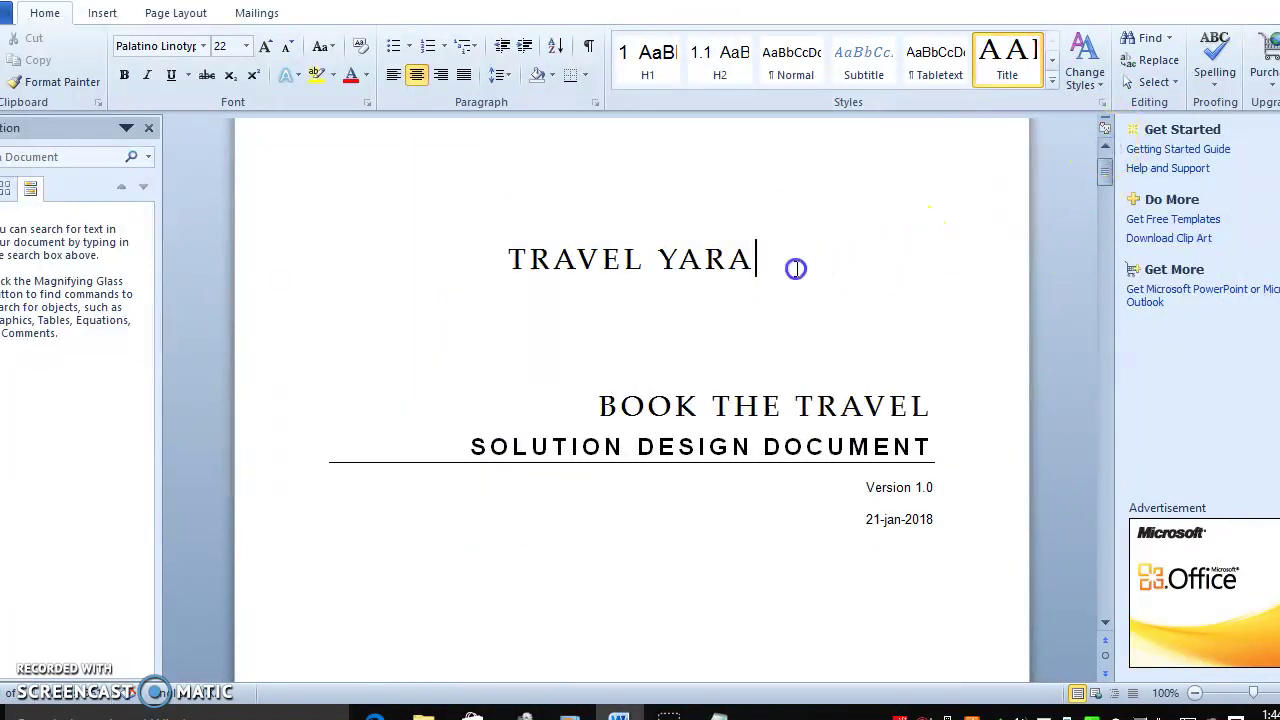
# Step: Highlight the TRAVEL YARA, BOOK THE TRAVEL and SOLUTION DESIGN DOCUMENT lines on the cover page one after another
pyautogui.tripleClick(582, 259)
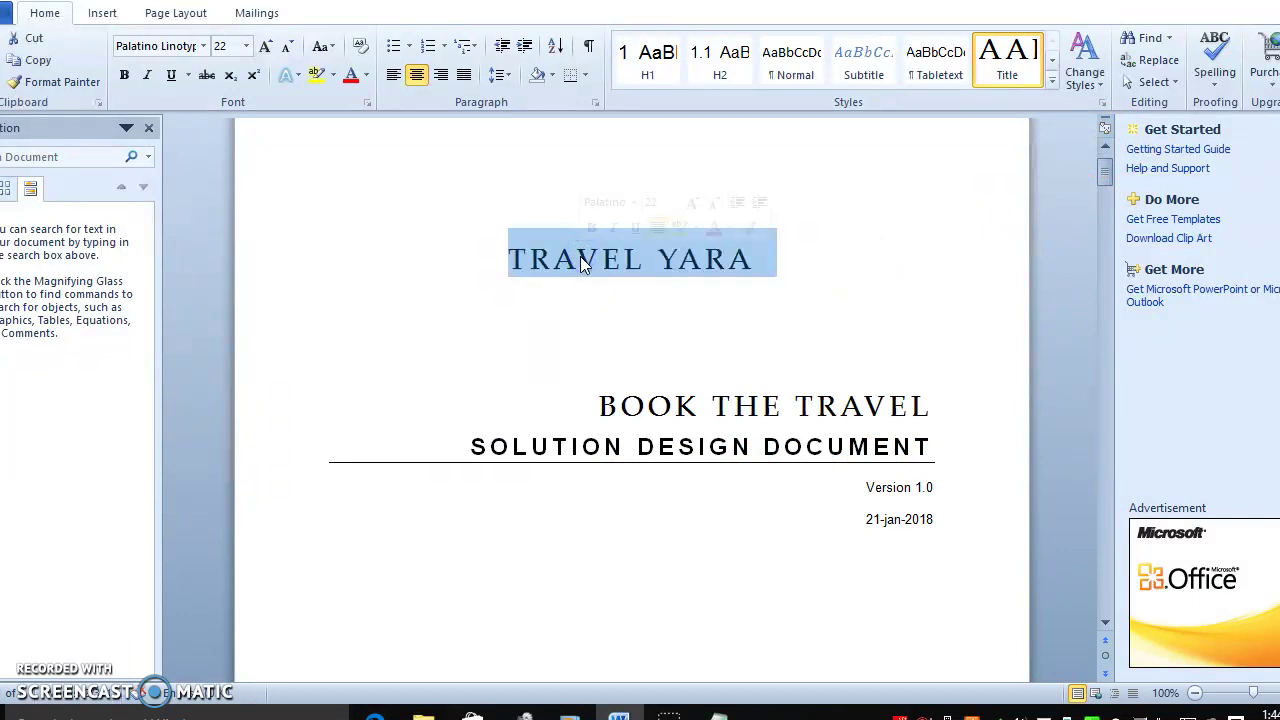
pyautogui.click(580, 256)
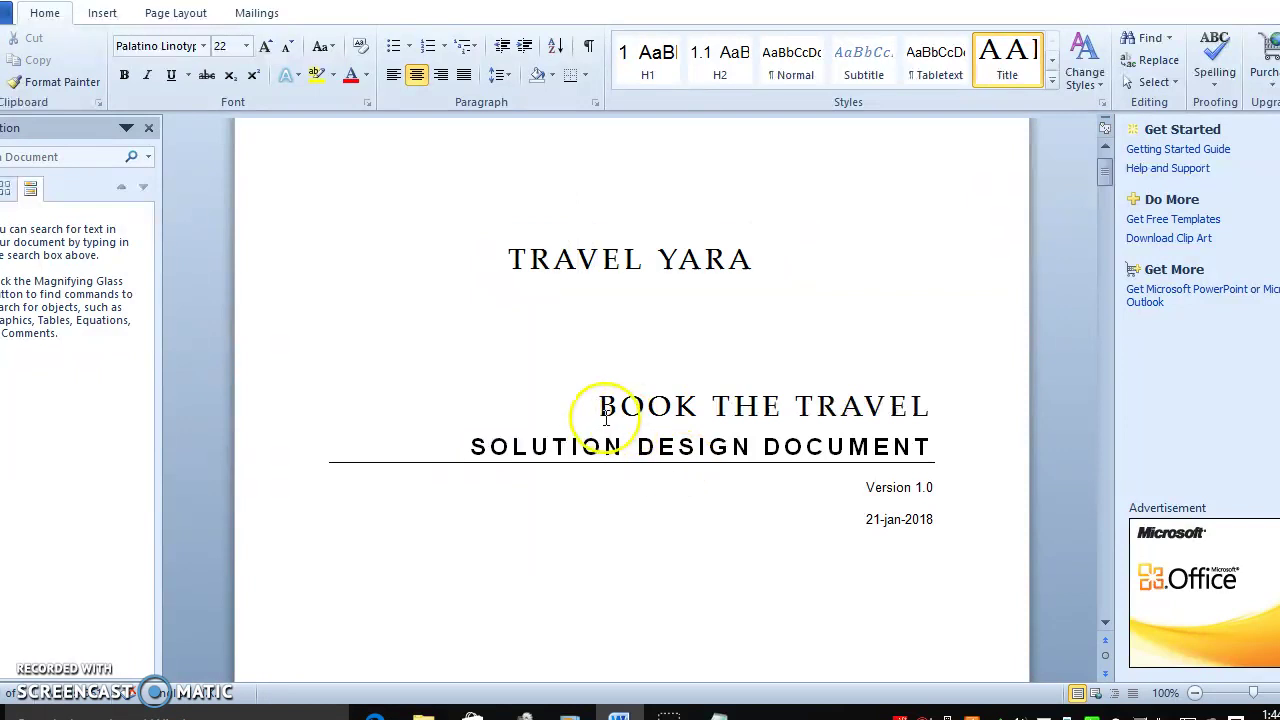
pyautogui.tripleClick(637, 413)
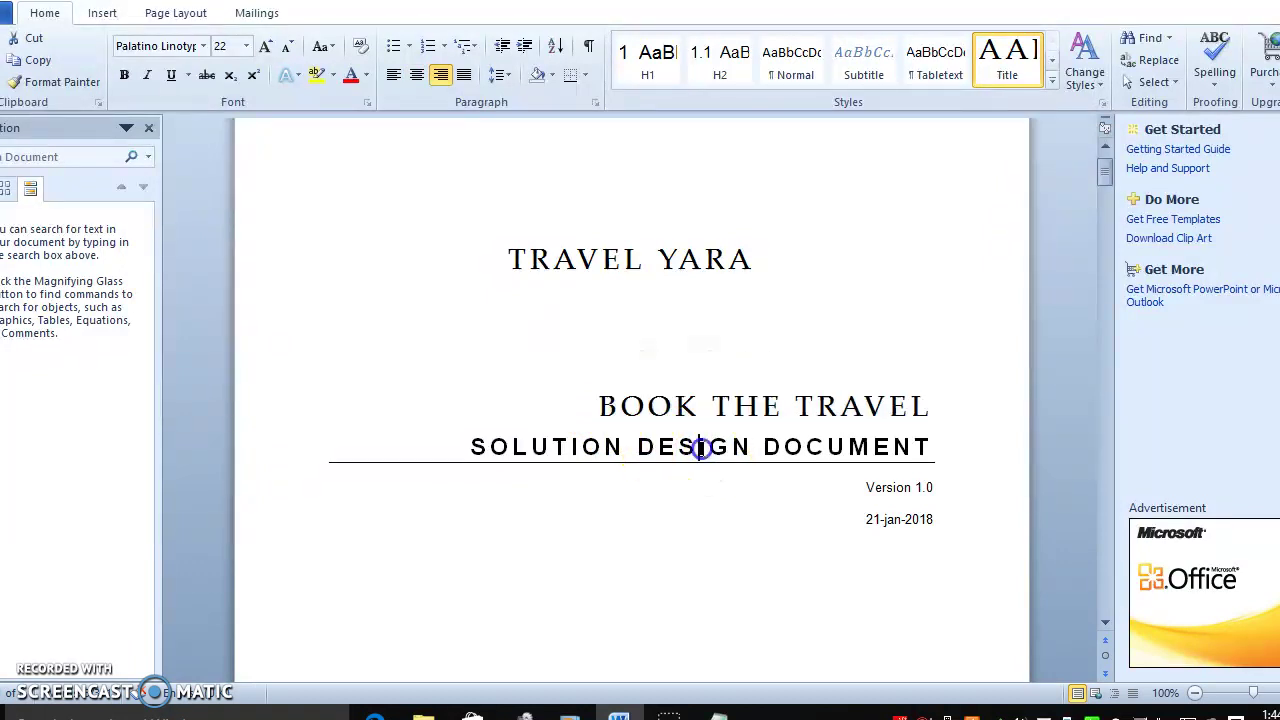
pyautogui.tripleClick(703, 449)
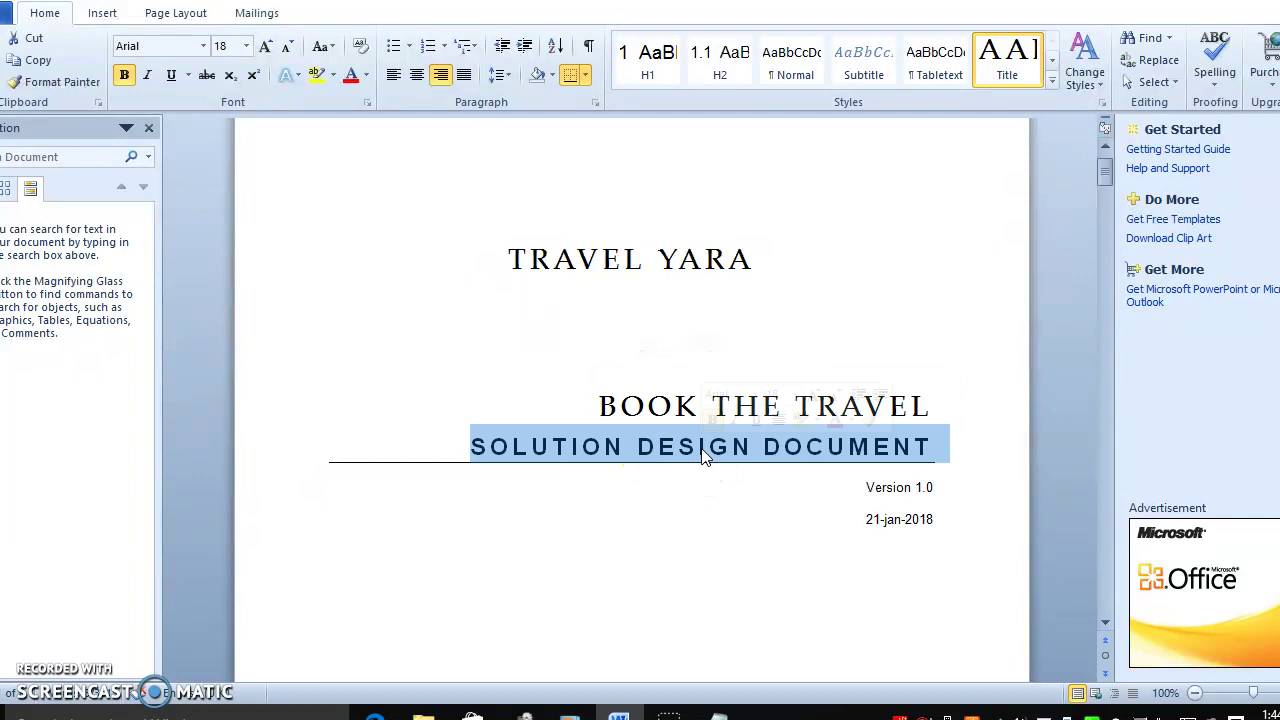
pyautogui.click(955, 447)
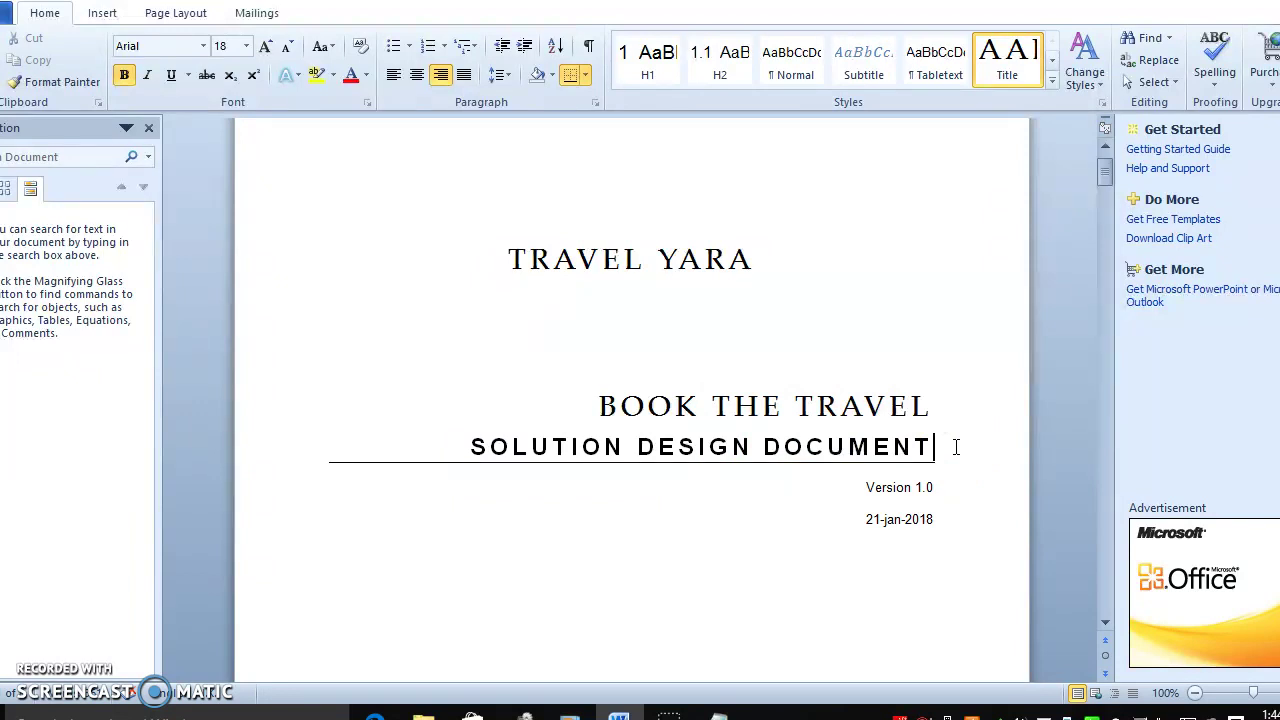
pyautogui.press('Down')
pyautogui.press('Down')
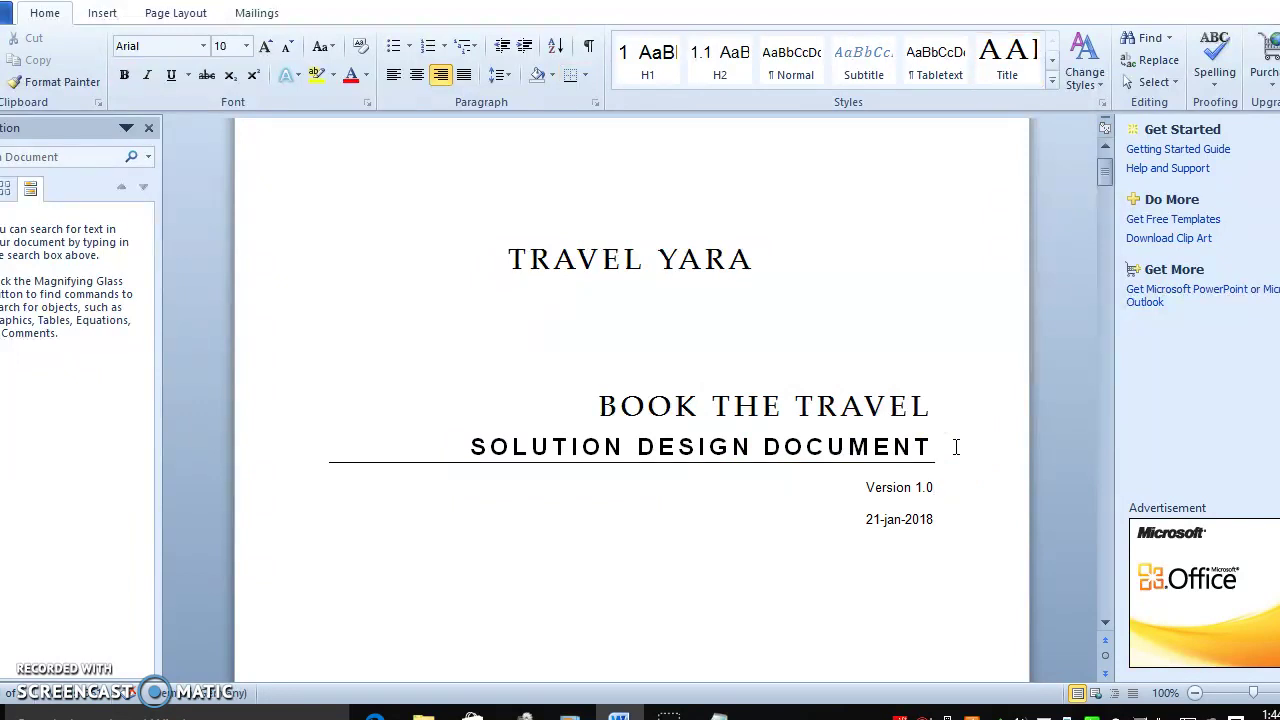
# Step: Point out the cover page's version line by selecting it, followed by the document type and the process name above it
pyautogui.doubleClick(893, 490)
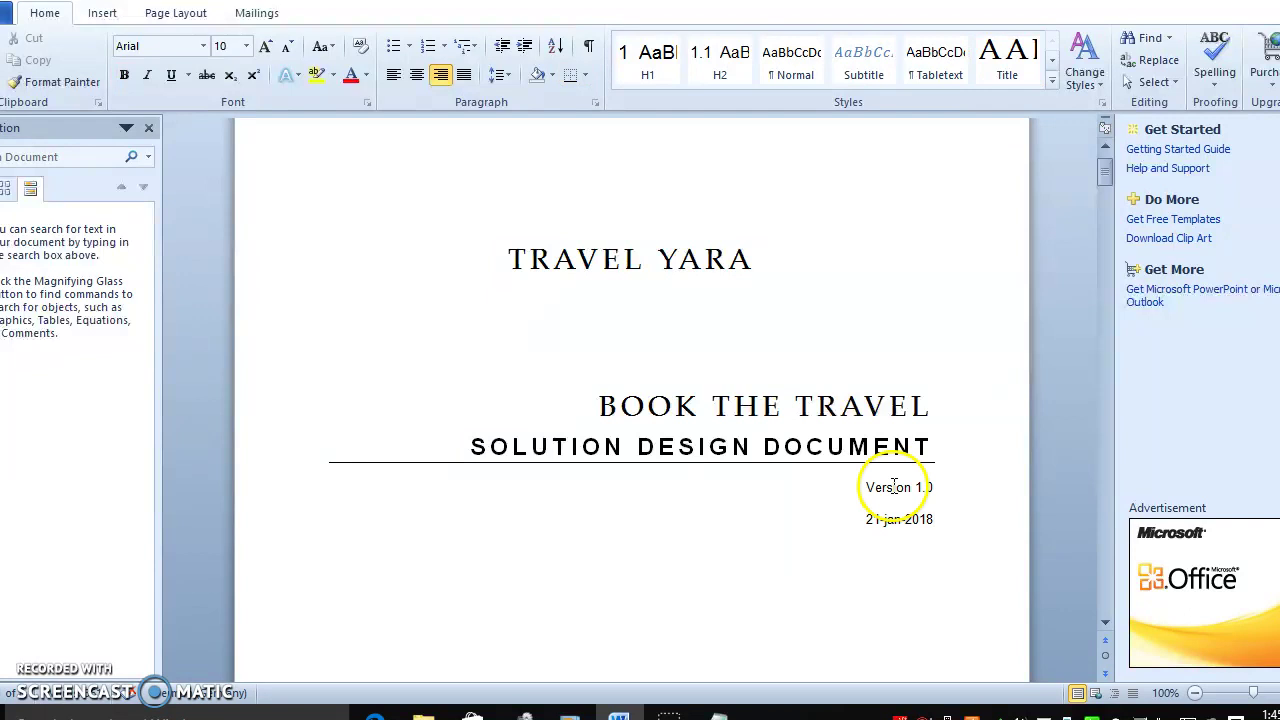
pyautogui.click(893, 490)
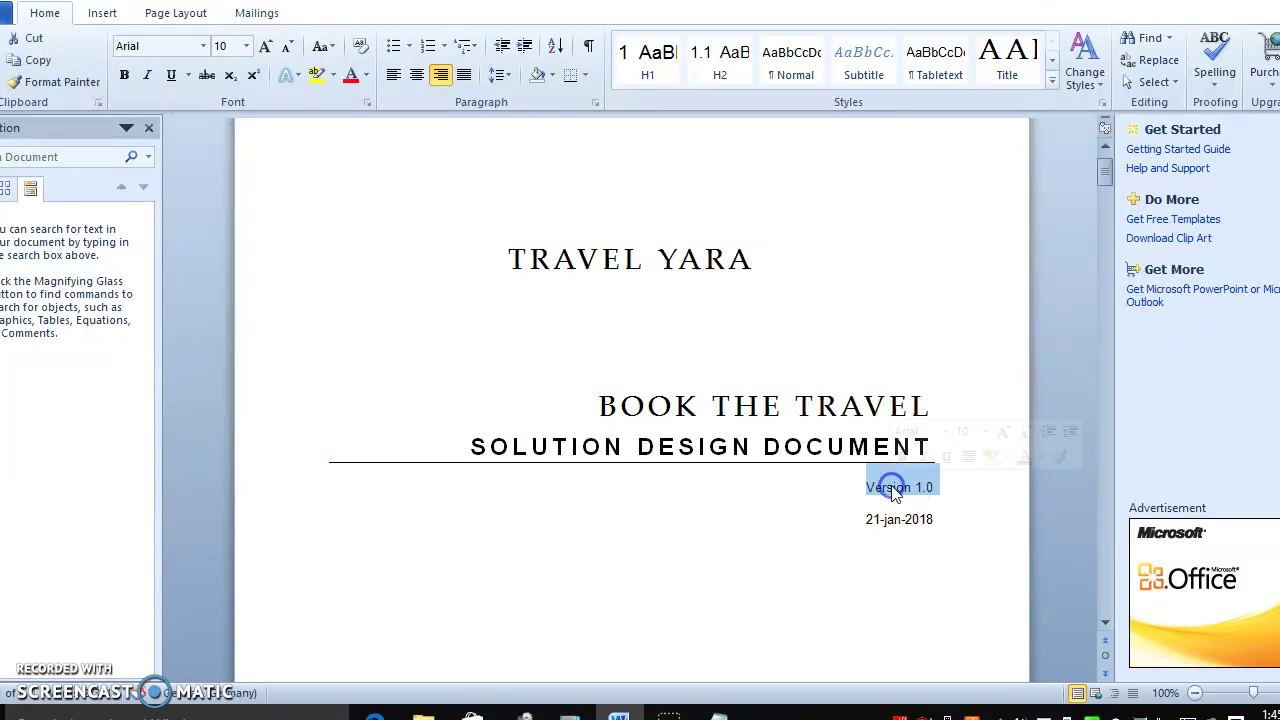
pyautogui.doubleClick(812, 450)
pyautogui.click(812, 450)
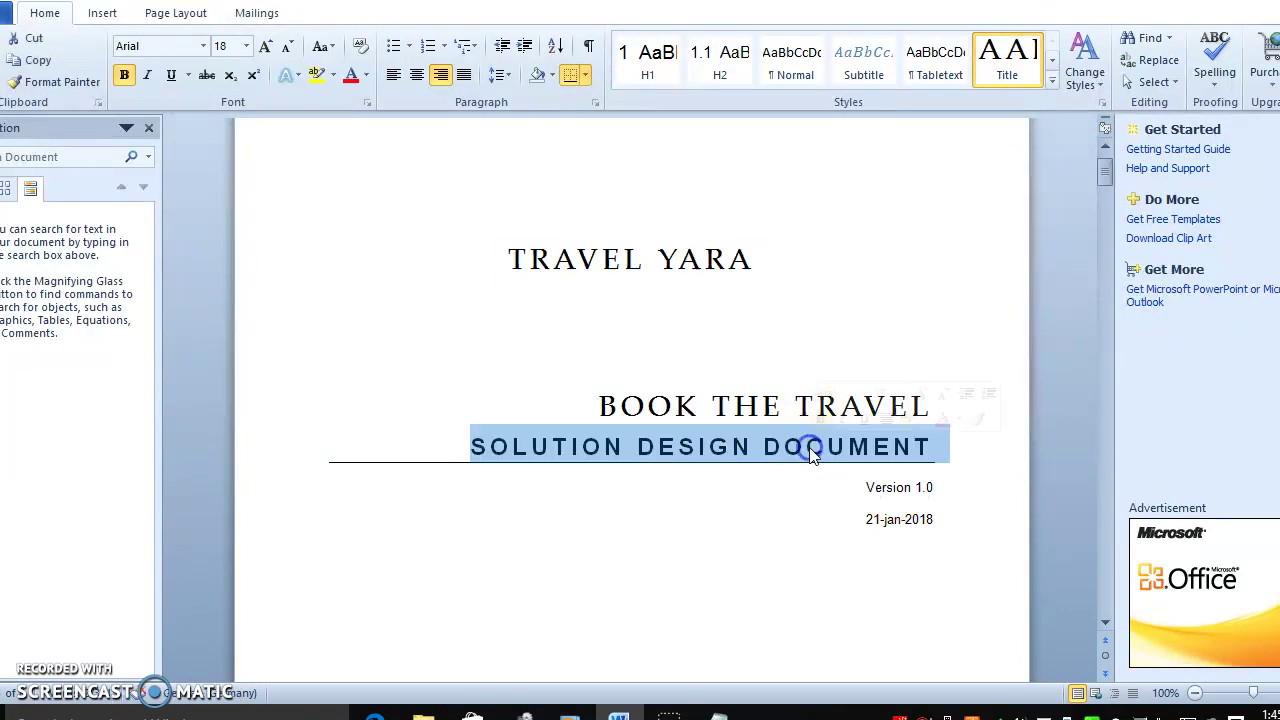
pyautogui.doubleClick(760, 408)
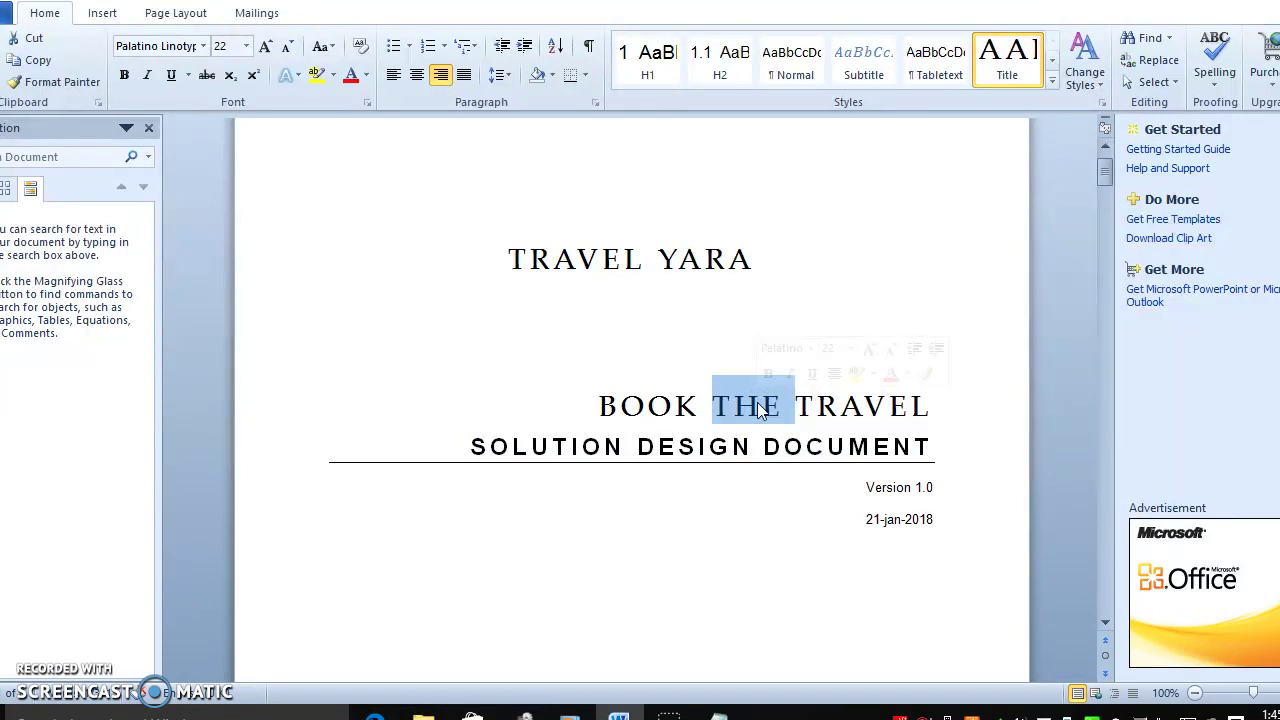
pyautogui.click(639, 329)
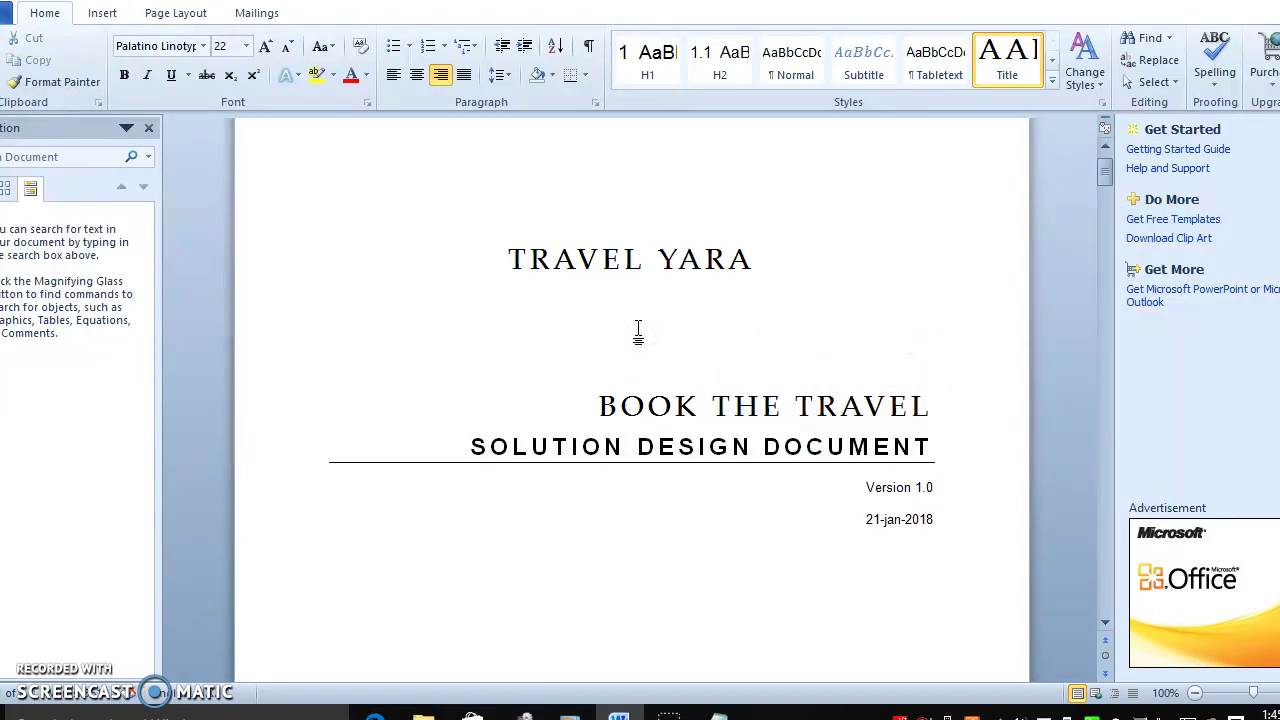
# Step: Select the SOLUTION DESIGN DOCUMENT line again, and the BOOK THE TRAVEL process title above it, to discuss them
pyautogui.click(809, 531)
pyautogui.tripleClick(816, 451)
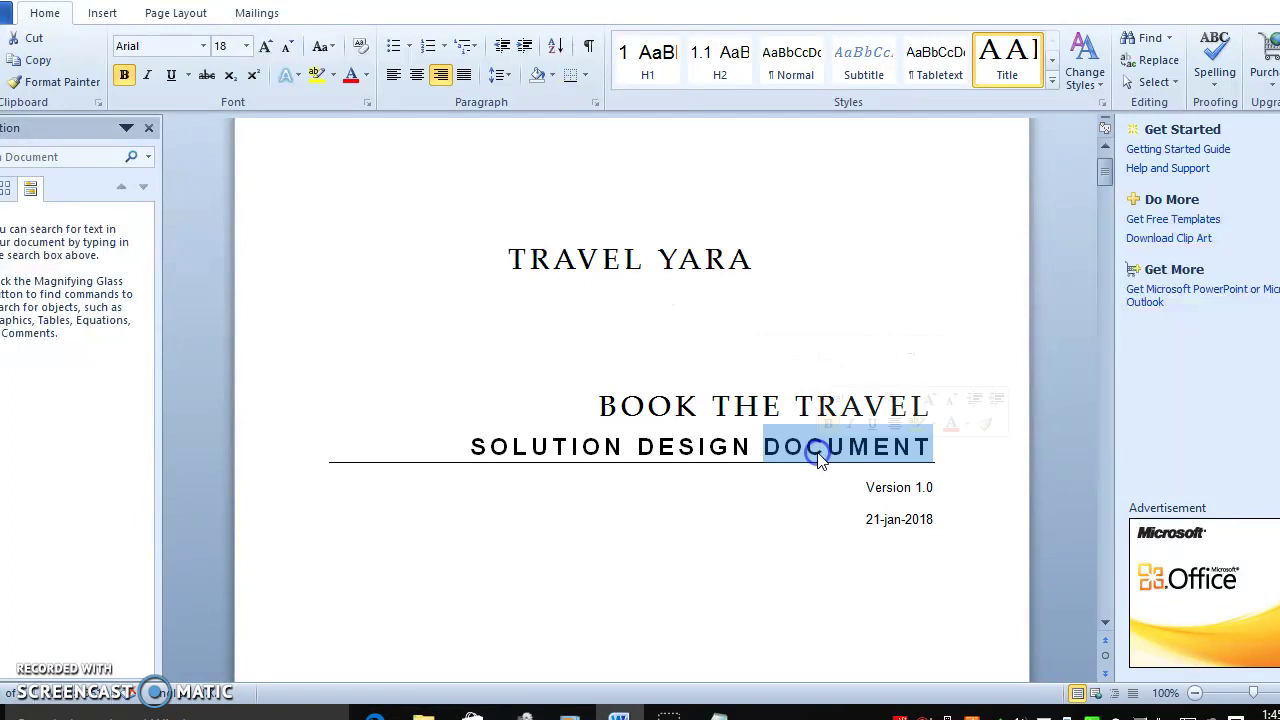
pyautogui.click(814, 506)
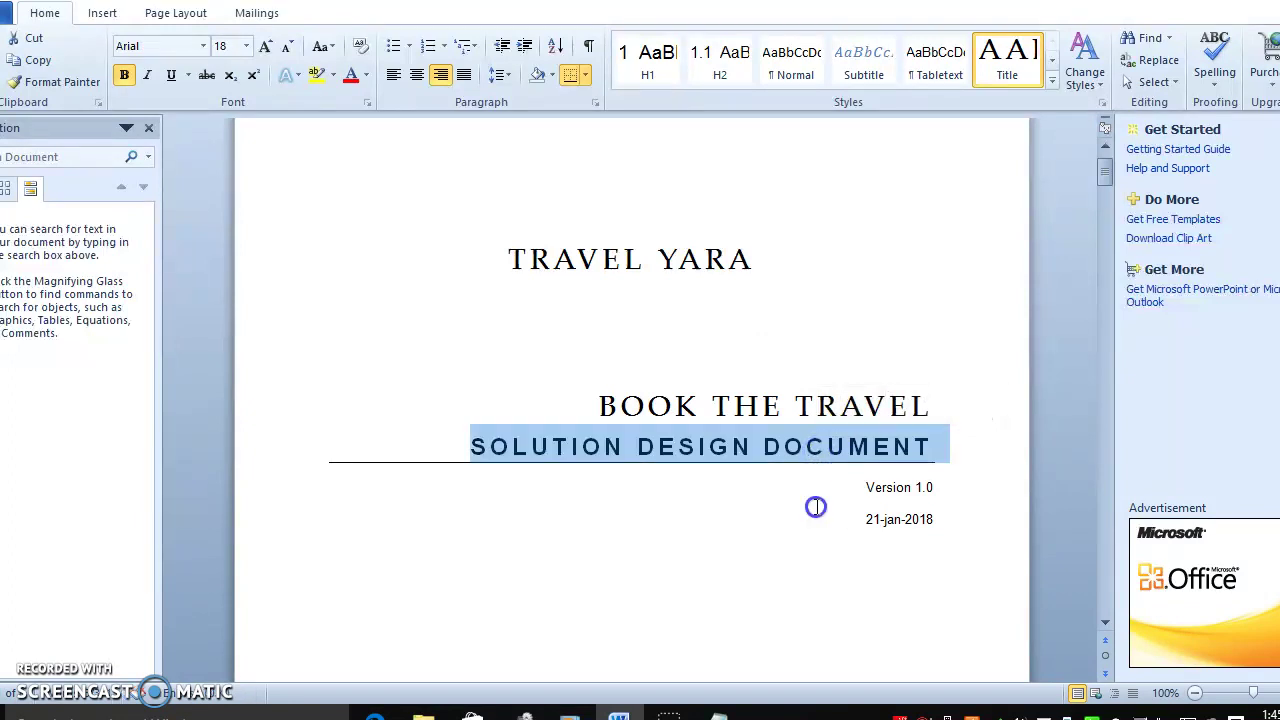
pyautogui.doubleClick(871, 448)
pyautogui.click(868, 450)
pyautogui.tripleClick(834, 404)
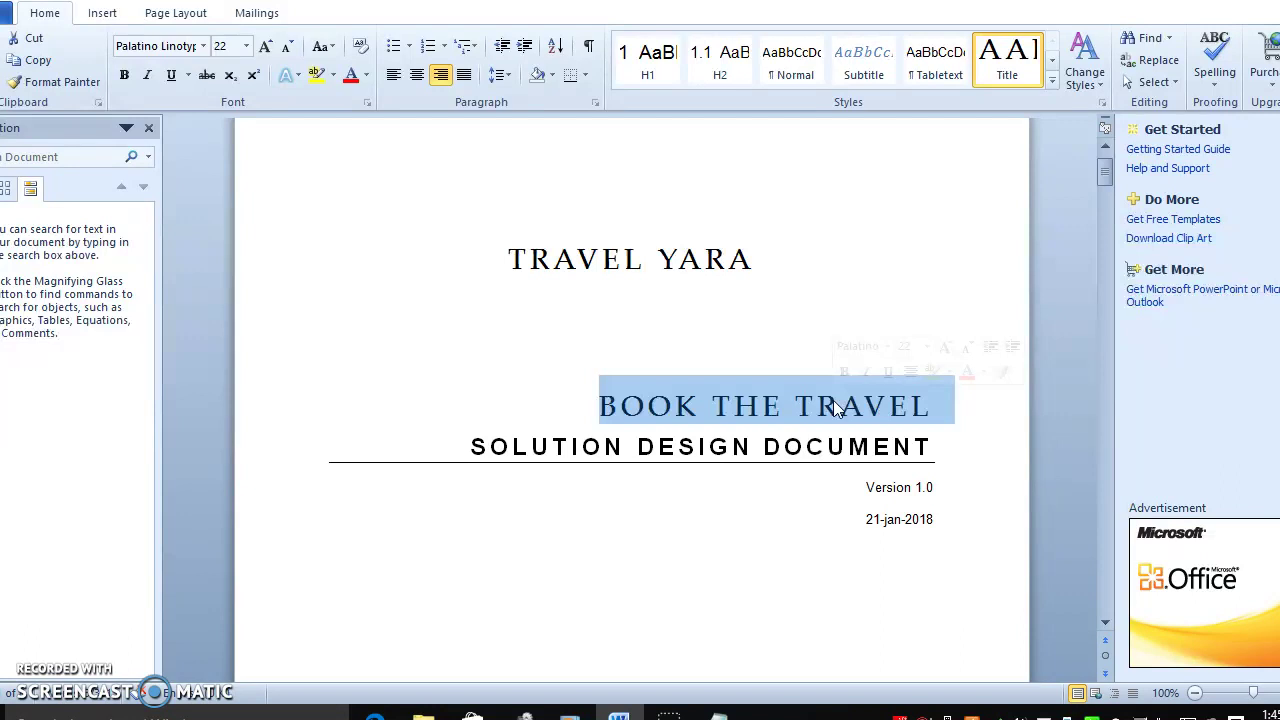
pyautogui.click(737, 406)
pyautogui.tripleClick(646, 368)
pyautogui.click(646, 368)
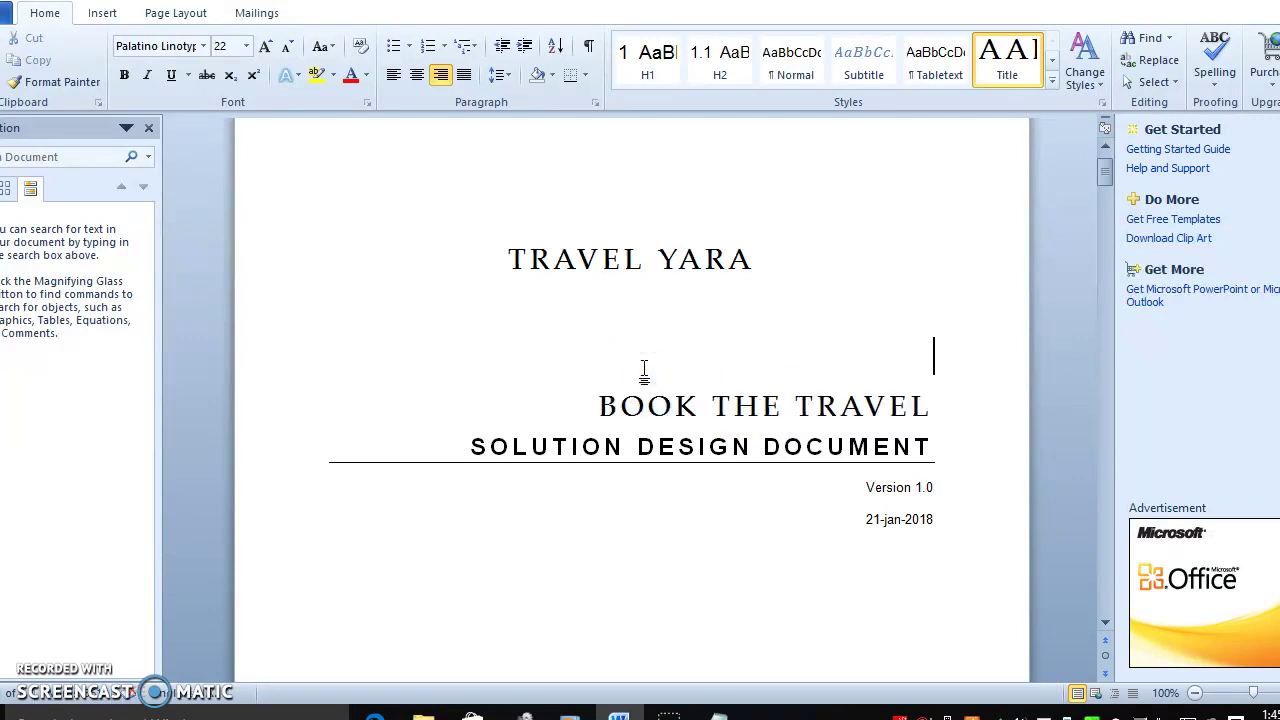
# Step: Look over the rest of the cover page, from the version and date lines to the blank area below them
pyautogui.press('Down')
pyautogui.press('Down')
pyautogui.press('Down')
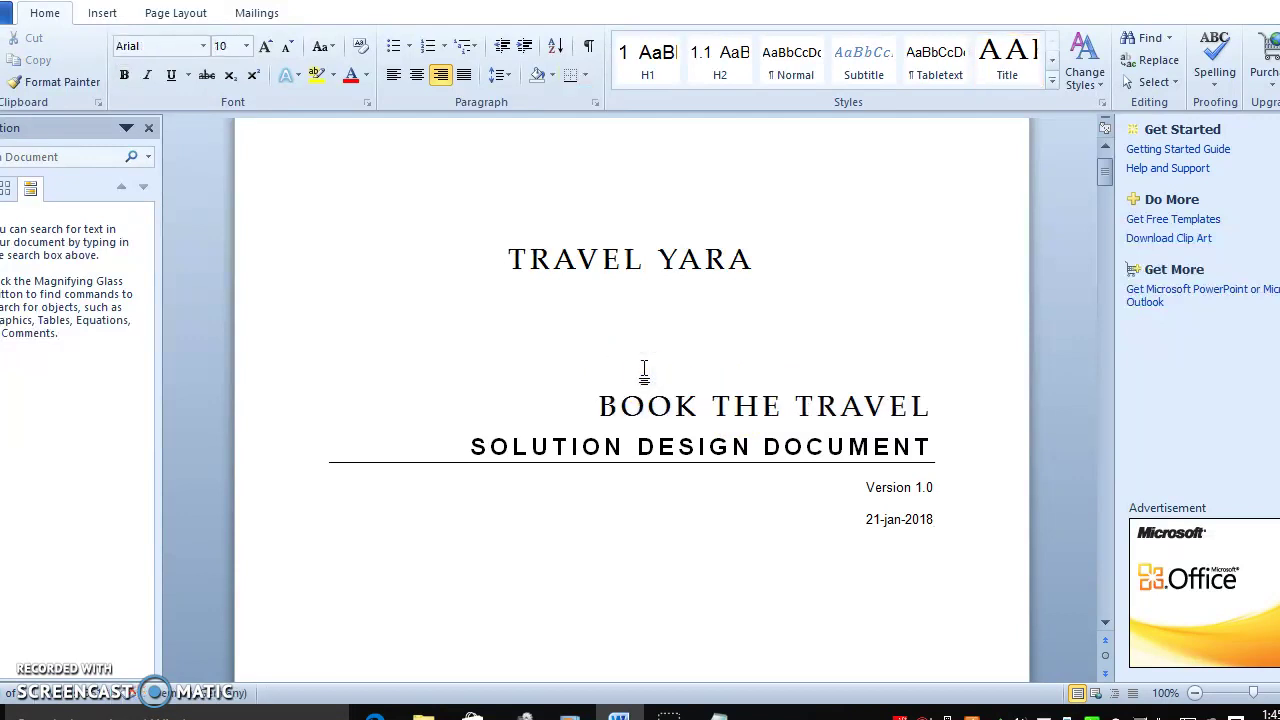
pyautogui.press('Down')
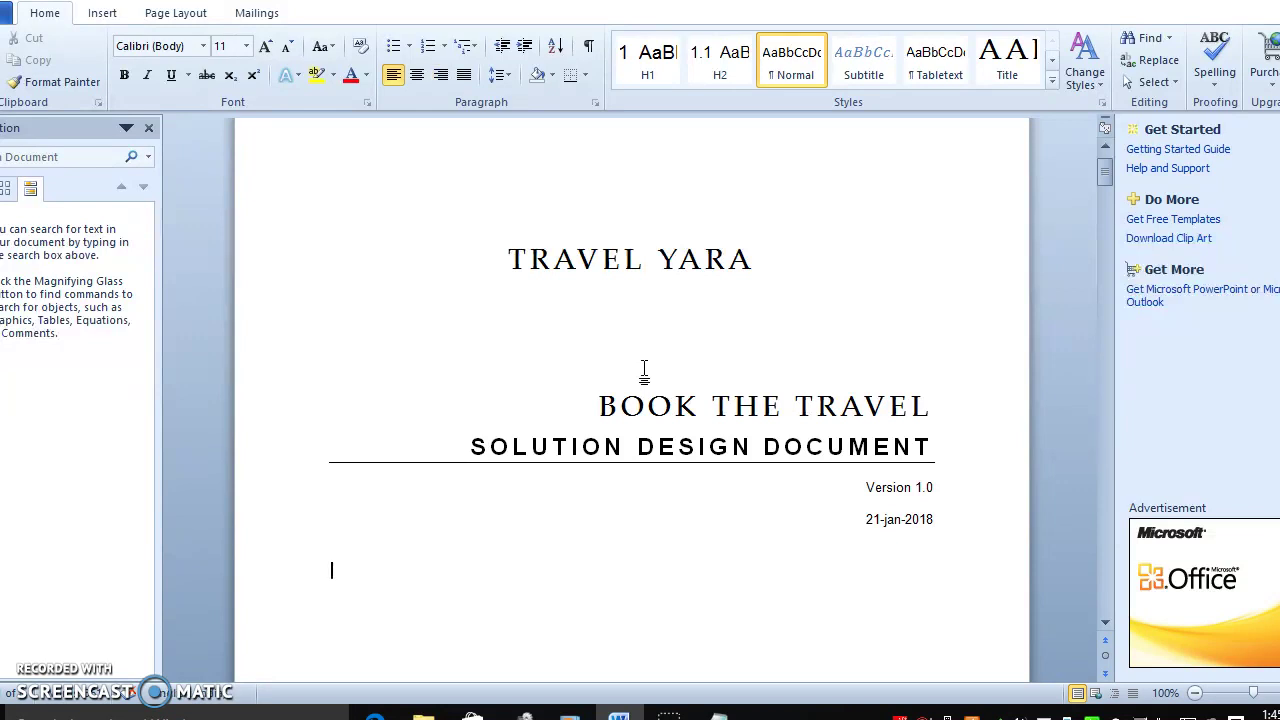
pyautogui.press('Down')
pyautogui.press('Down')
pyautogui.press('Down')
pyautogui.press('Down')
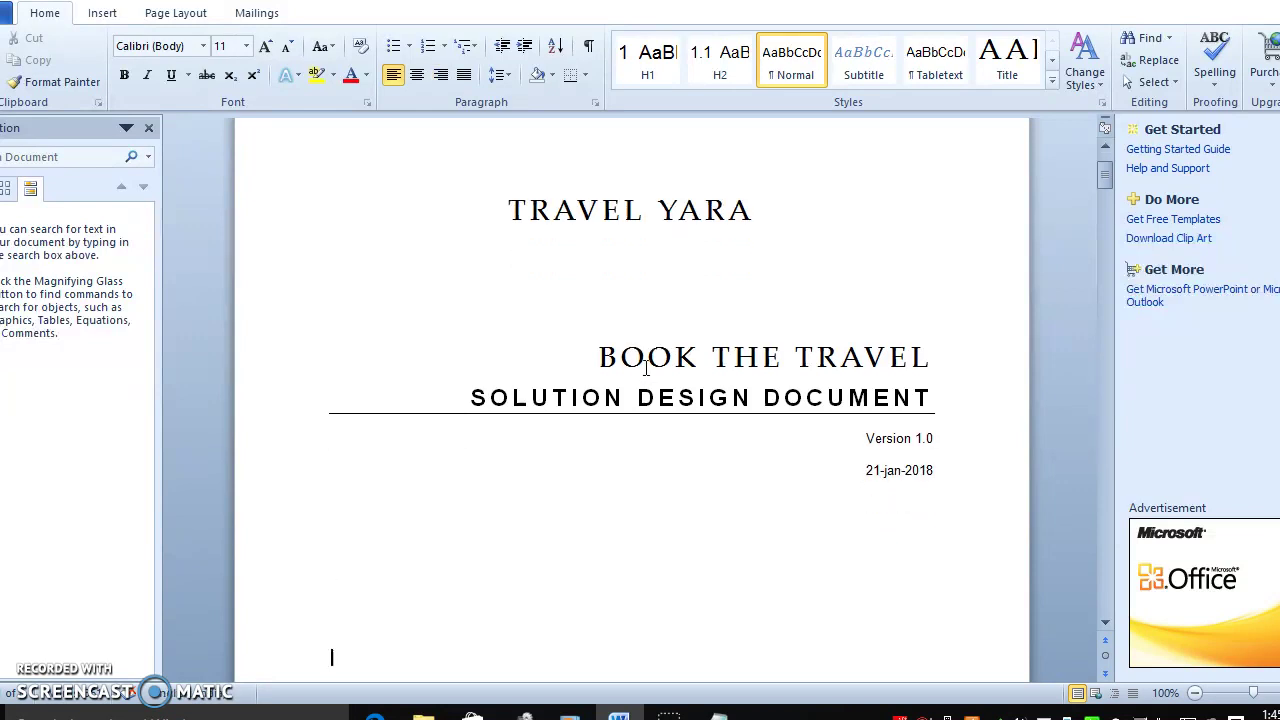
pyautogui.press('Down')
pyautogui.press('Down')
pyautogui.press('Down')
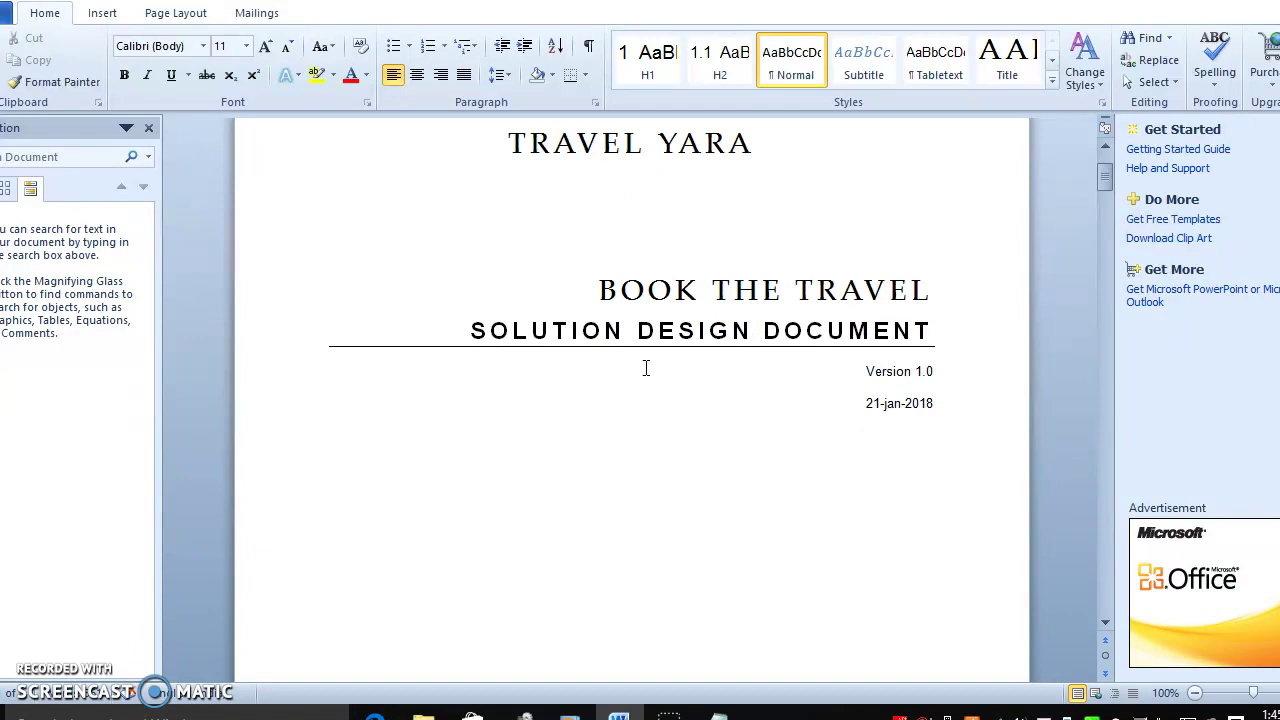
pyautogui.press('Down')
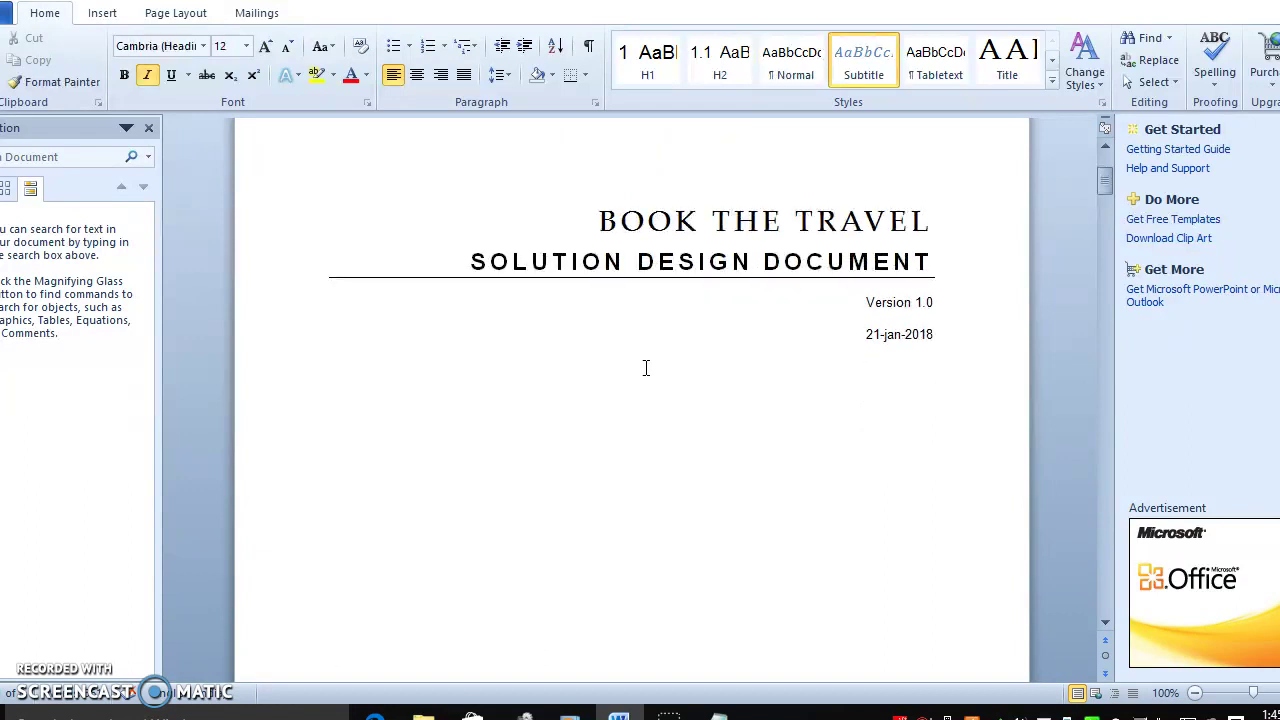
pyautogui.press('Down')
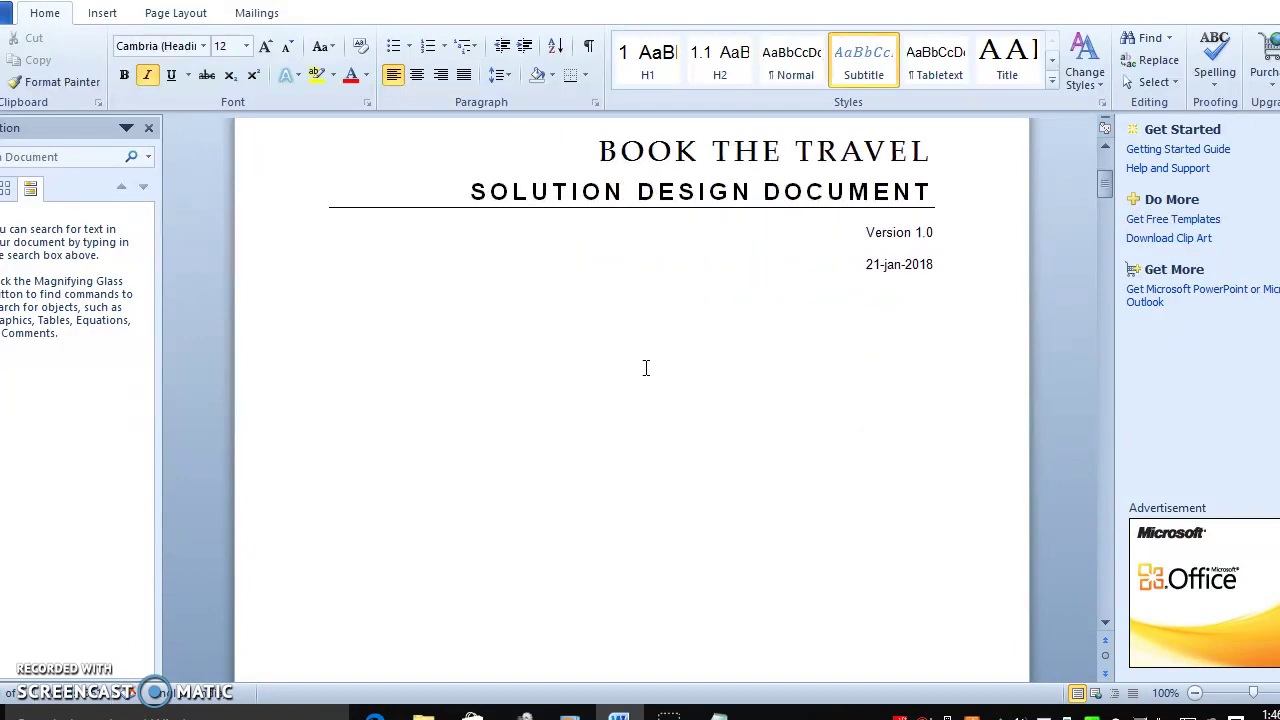
pyautogui.press('Down')
pyautogui.press('Up')
pyautogui.press('Up')
pyautogui.press('Up')
pyautogui.press('Up')
pyautogui.press('Up')
pyautogui.press('Up')
pyautogui.press('Up')
pyautogui.press('Up')
pyautogui.press('Up')
pyautogui.press('Up')
pyautogui.press('Up')
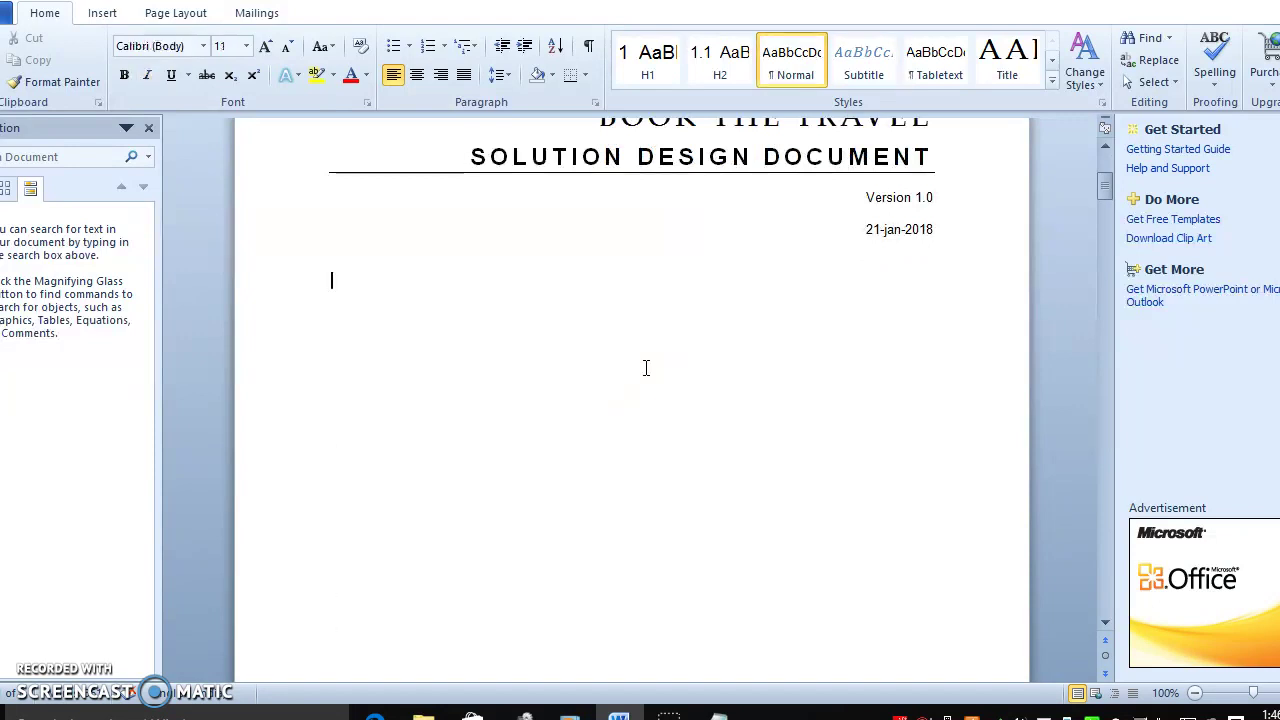
pyautogui.click(926, 268)
# Step: Go to the Version History section on the second page and examine its table of versions, authors, descriptions, reviewers and approval dates
pyautogui.press('Down')
pyautogui.press('Down')
pyautogui.press('Down')
pyautogui.press('Down')
pyautogui.press('Down')
pyautogui.press('Down')
pyautogui.press('Down')
pyautogui.press('Down')
pyautogui.press('Down')
pyautogui.press('Down')
pyautogui.press('Down')
pyautogui.press('Down')
pyautogui.press('Down')
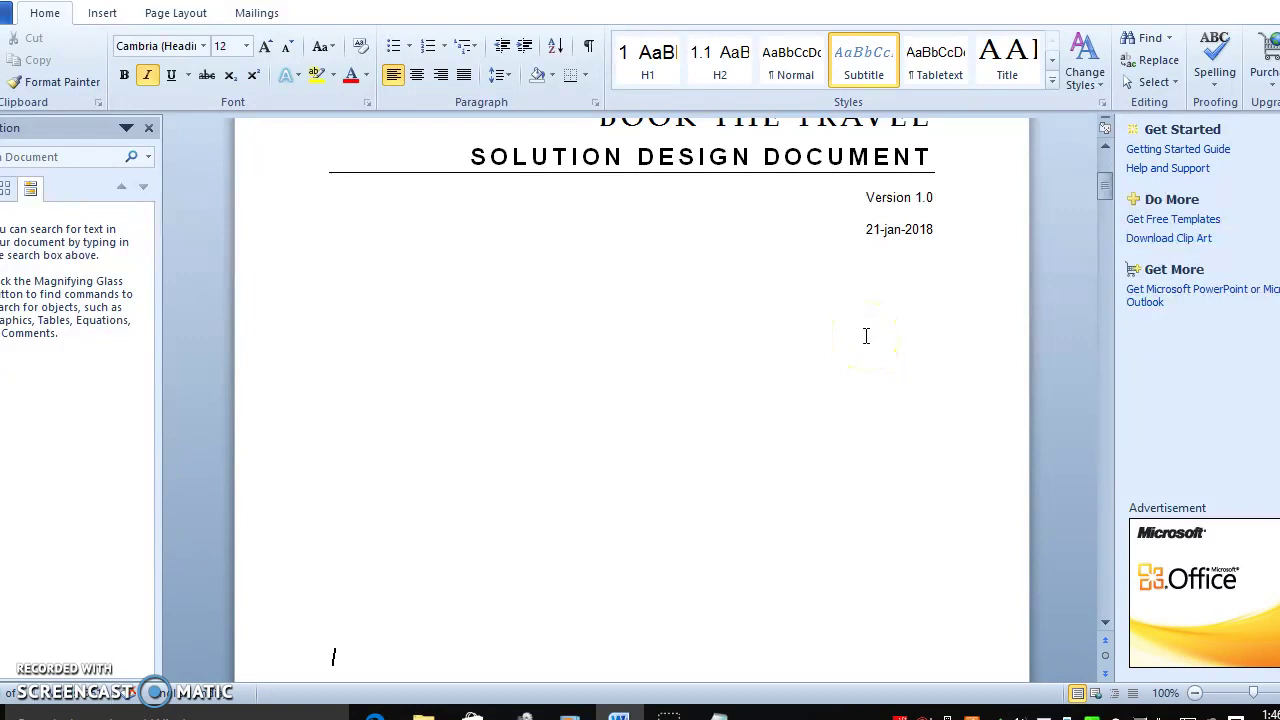
pyautogui.press('Down')
pyautogui.press('Down')
pyautogui.press('Down')
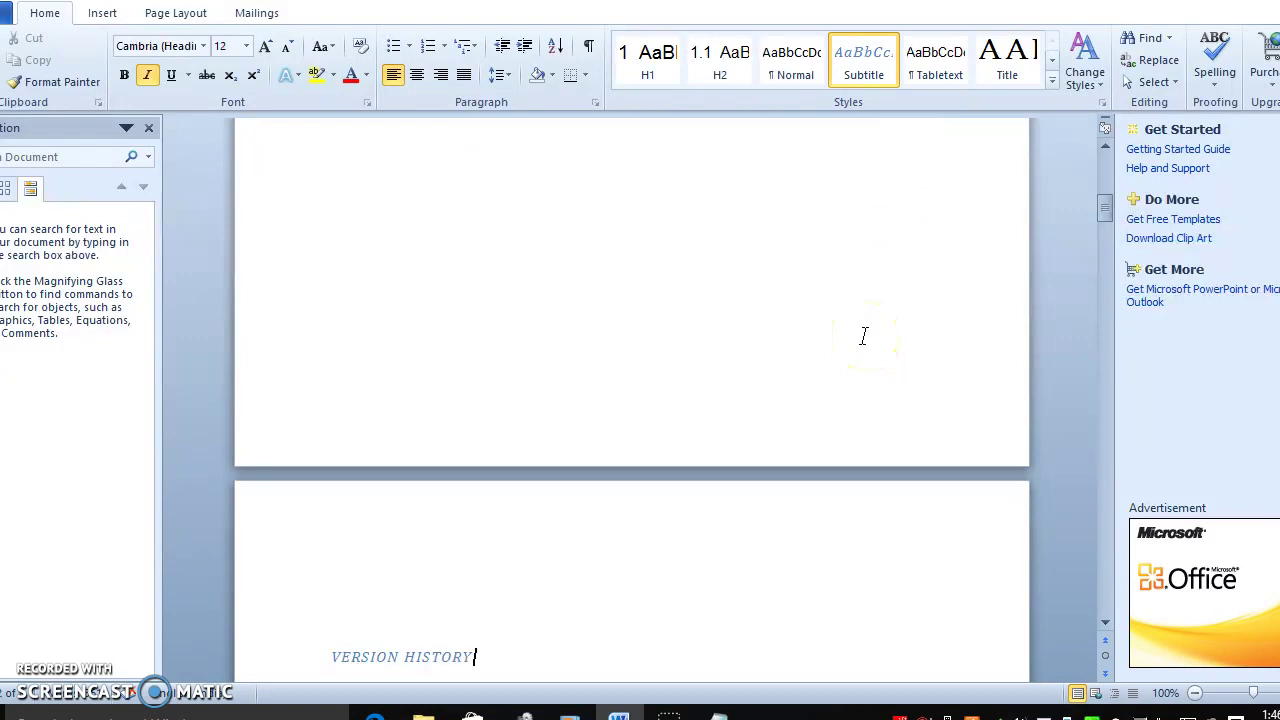
pyautogui.press('Down')
pyautogui.press('Down')
pyautogui.press('Down')
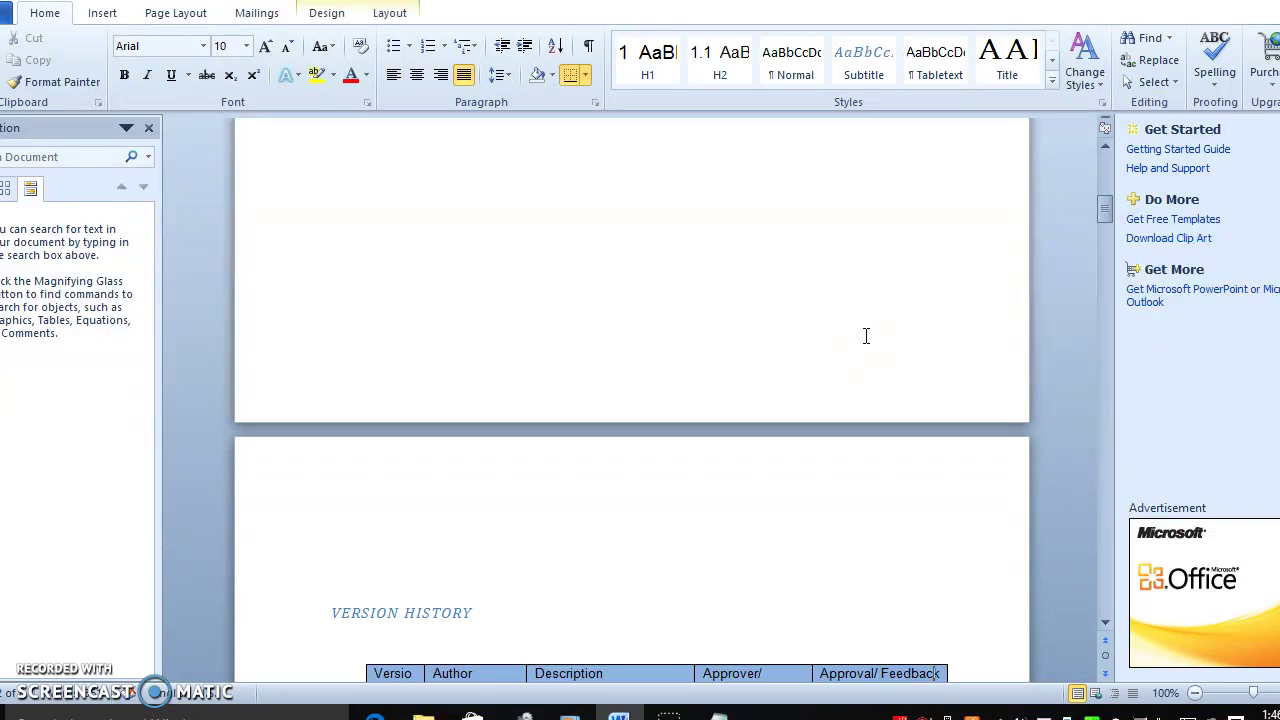
pyautogui.press('Down')
pyautogui.press('Down')
pyautogui.press('Down')
pyautogui.press('Down')
pyautogui.press('Down')
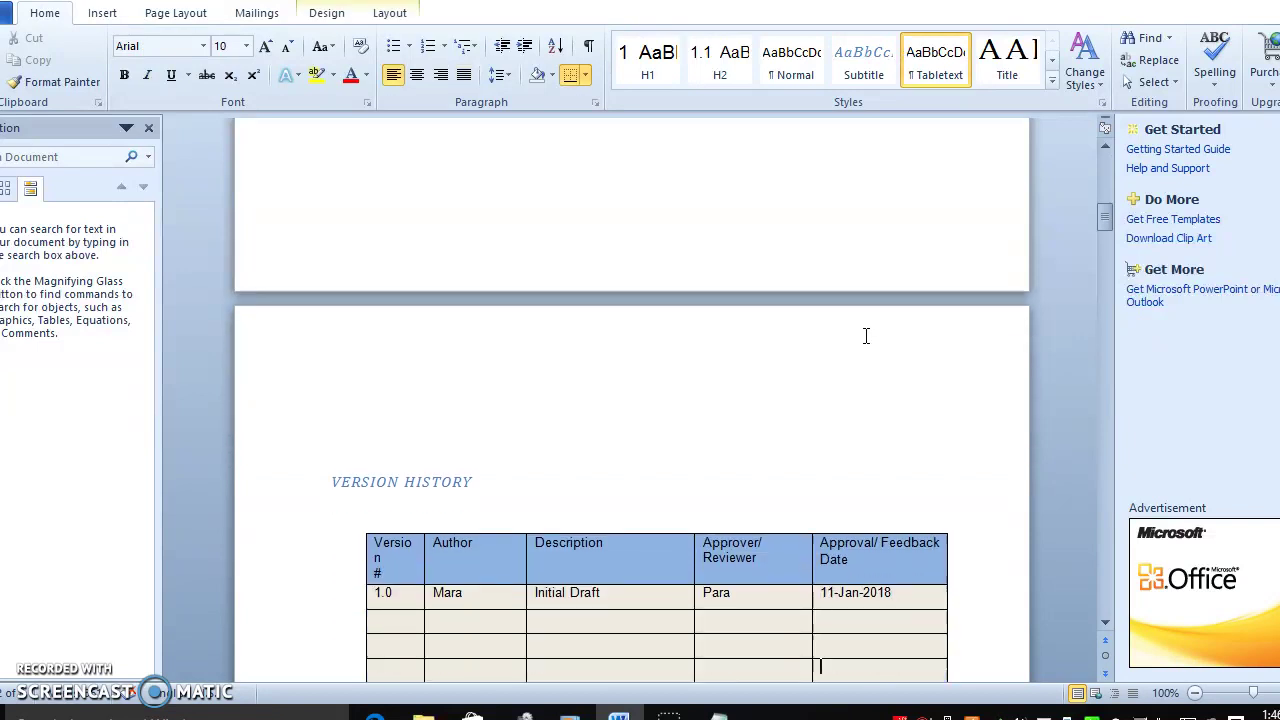
pyautogui.press('Down')
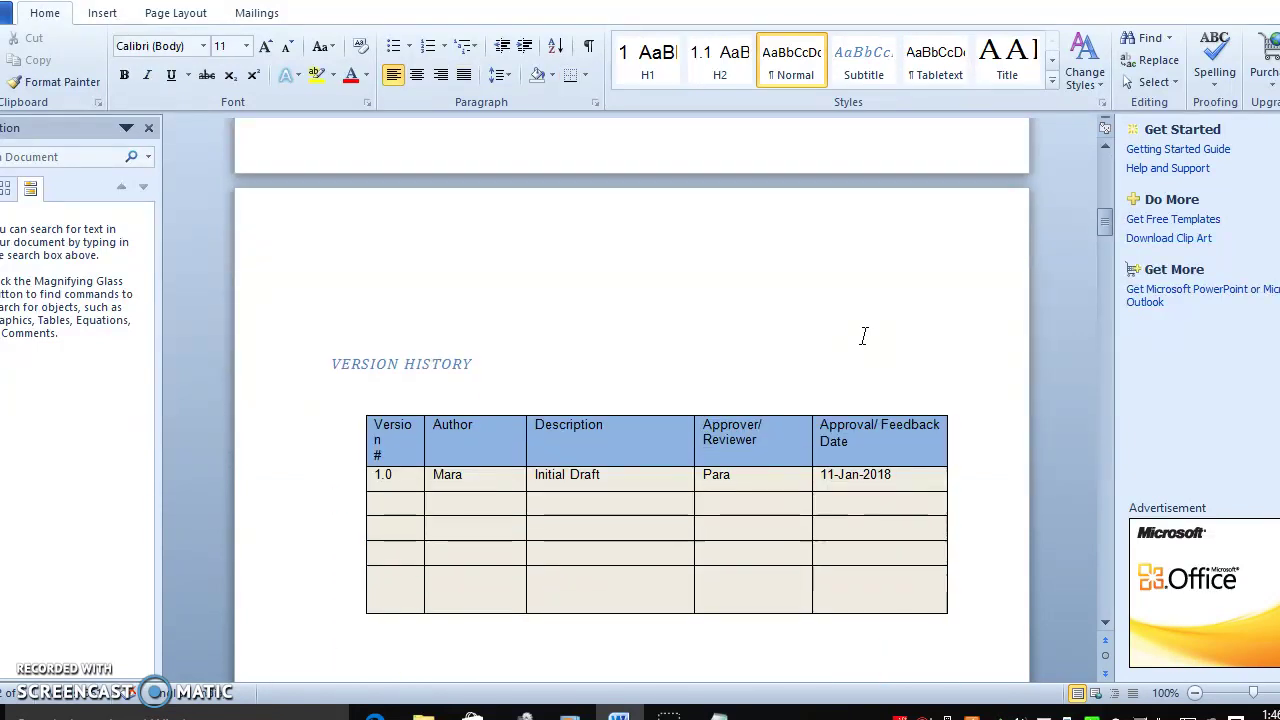
pyautogui.press('Down')
pyautogui.press('Down')
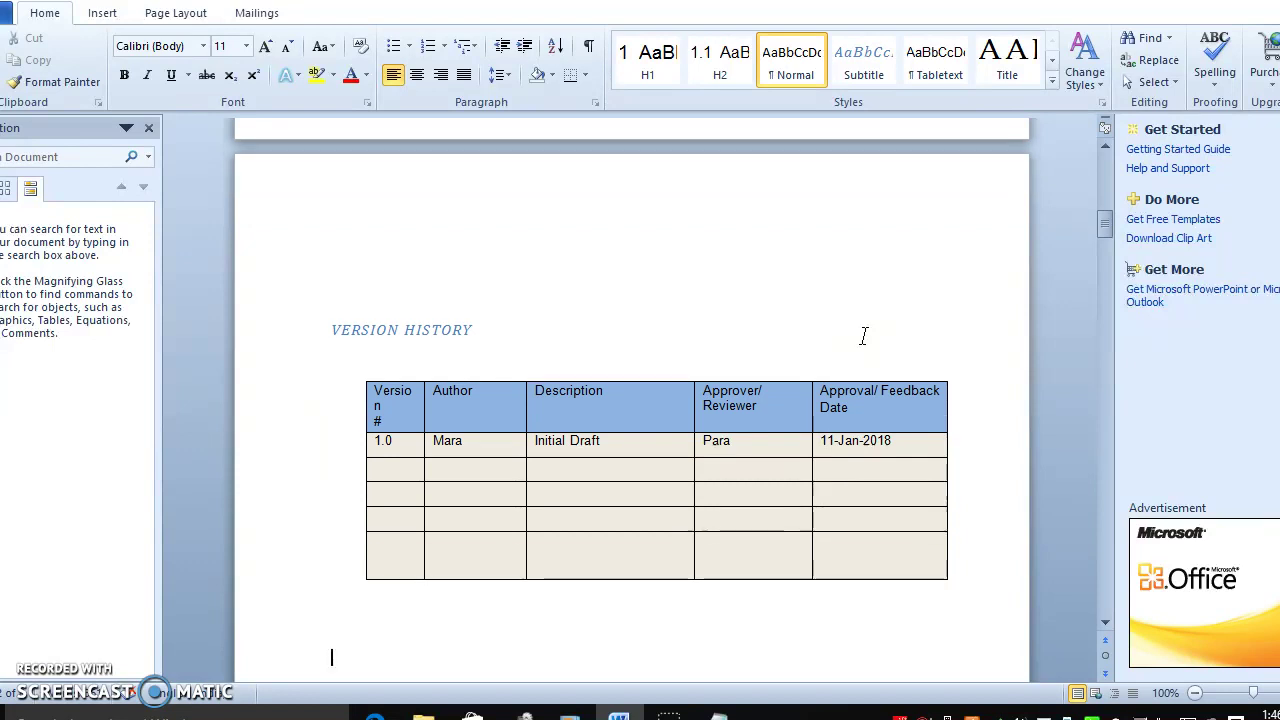
pyautogui.press('Down')
pyautogui.press('Down')
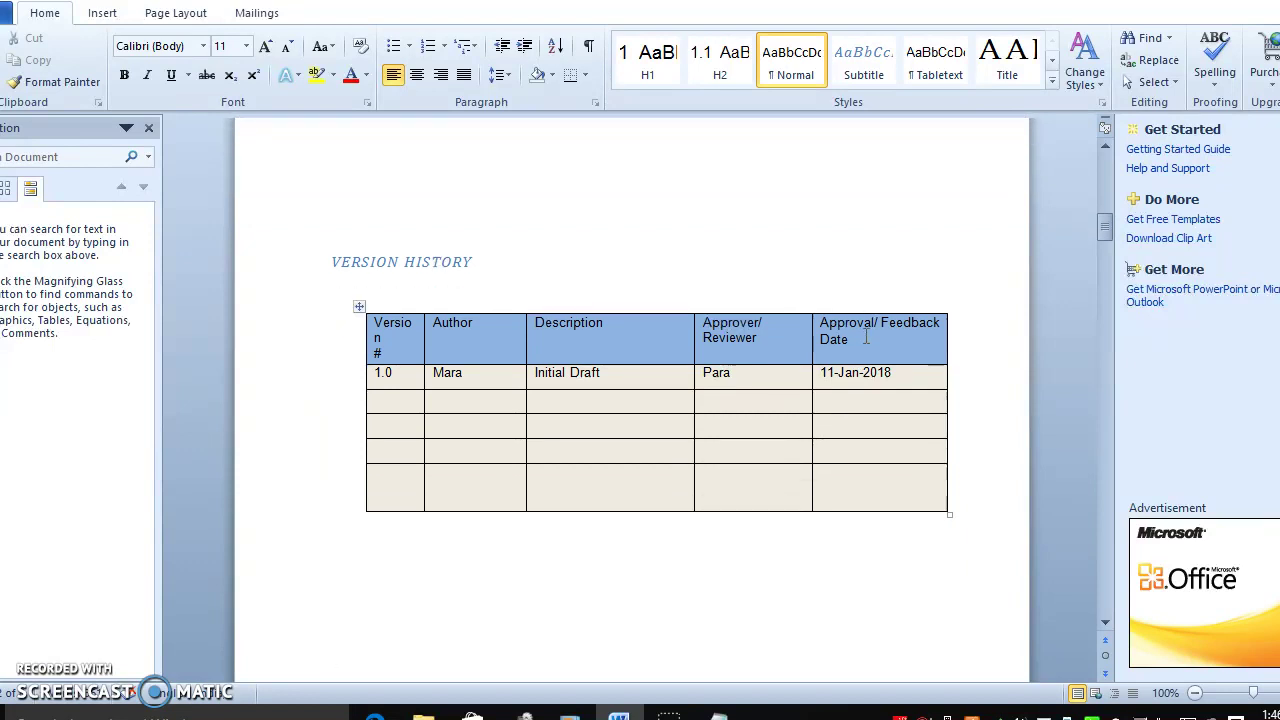
pyautogui.press('Down')
pyautogui.press('Down')
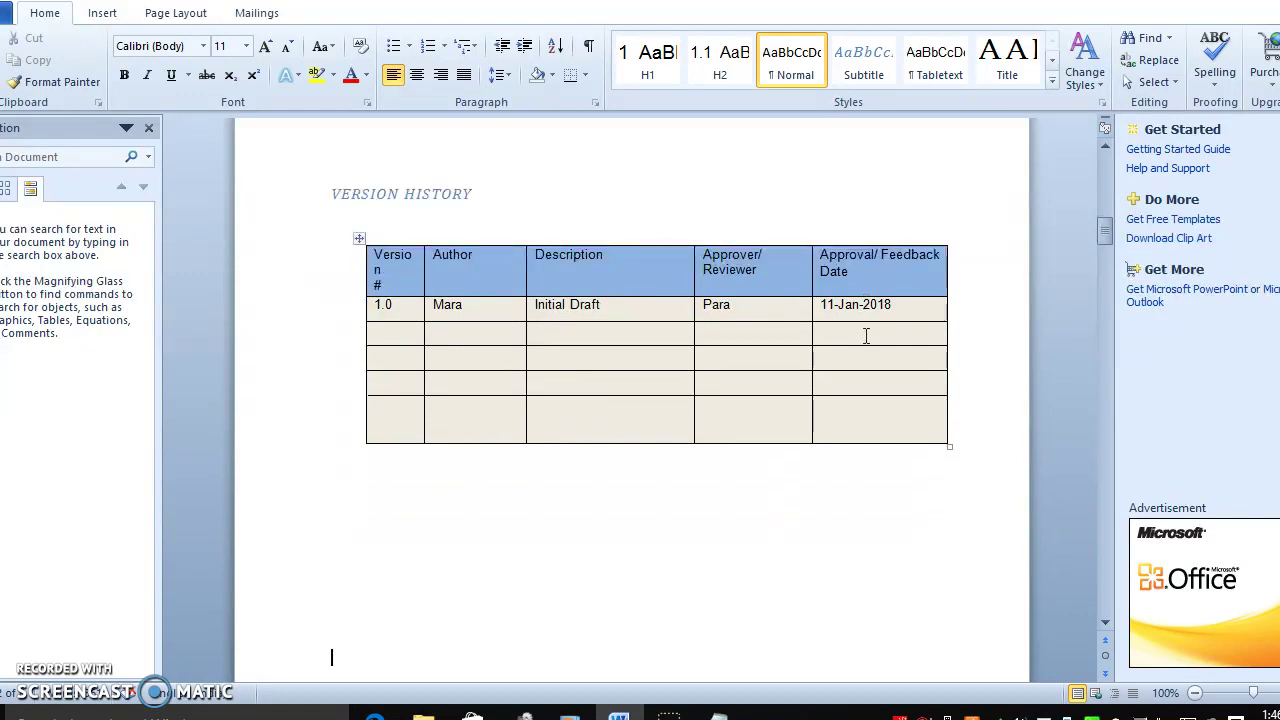
pyautogui.press('Down')
pyautogui.press('Down')
pyautogui.press('Down')
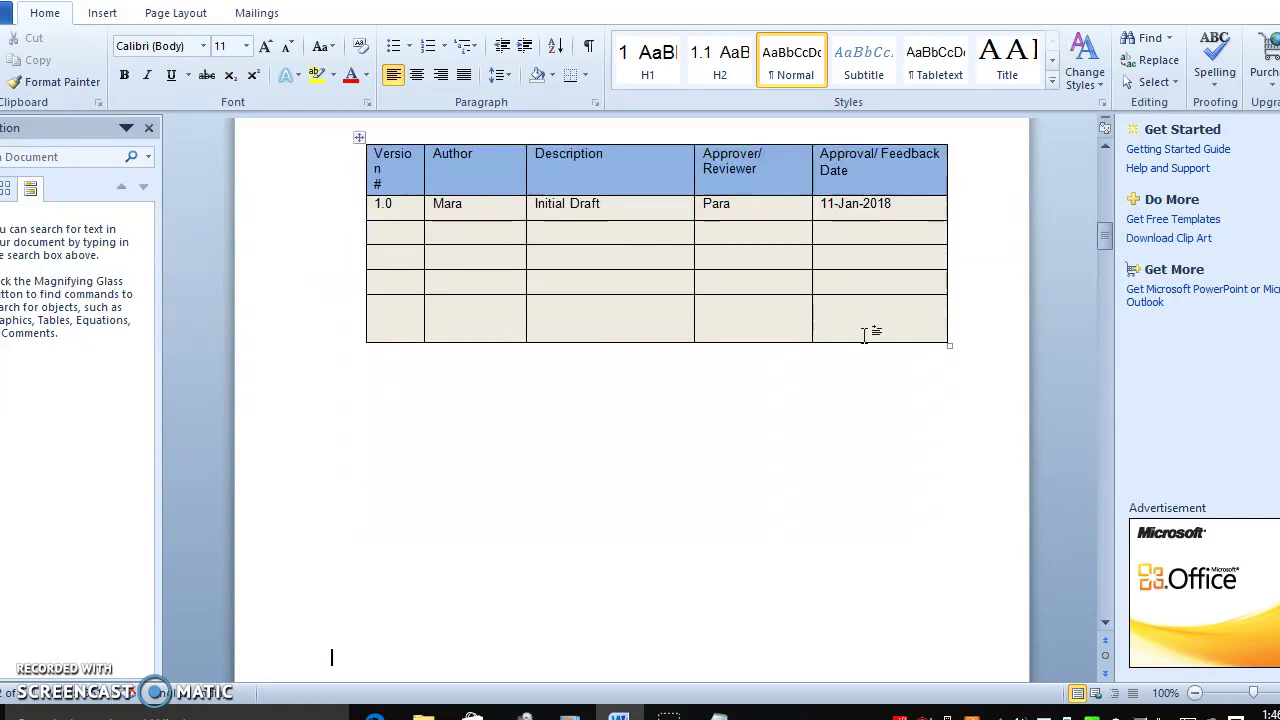
pyautogui.press('Down')
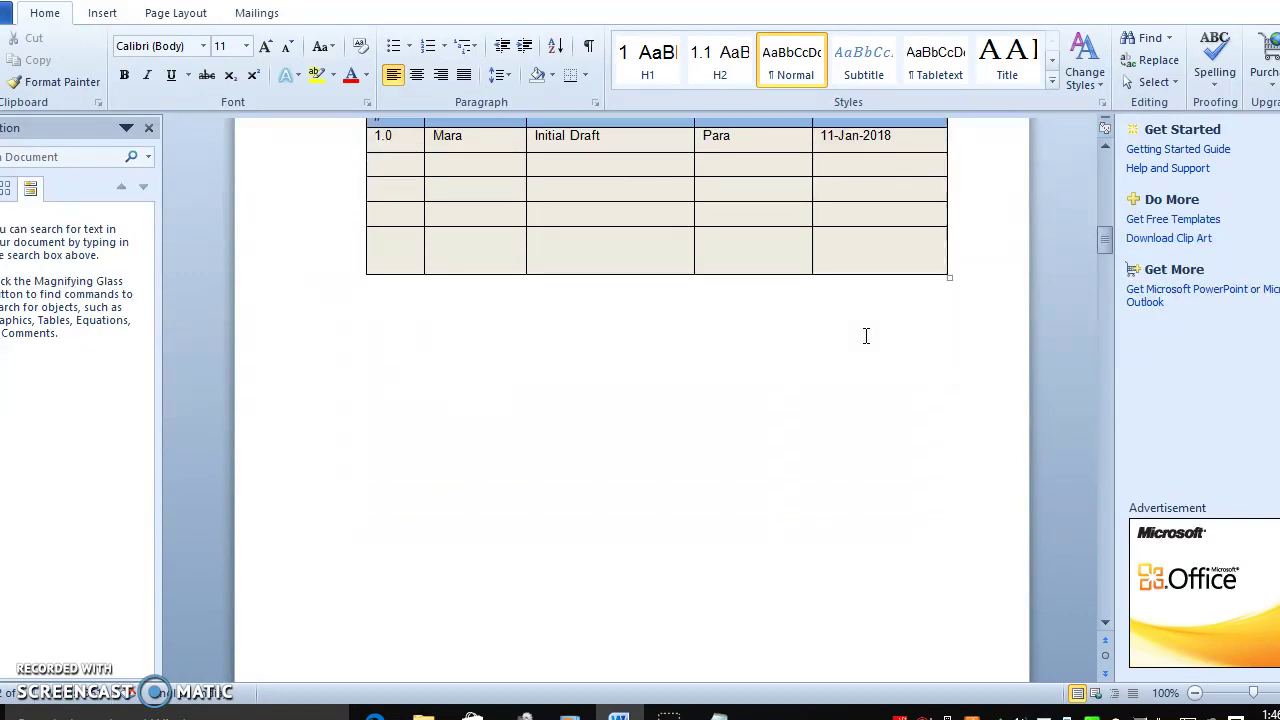
# Step: Return to the heading row of the Version History table and review the initial draft entry and the empty rows below it
pyautogui.press('Up')
pyautogui.press('Up')
pyautogui.press('Up')
pyautogui.press('Up')
pyautogui.press('Up')
pyautogui.press('Up')
pyautogui.press('Up')
pyautogui.press('Up')
pyautogui.press('Up')
pyautogui.press('Up')
pyautogui.press('Up')
pyautogui.press('Up')
pyautogui.press('Up')
pyautogui.press('Up')
pyautogui.press('Up')
pyautogui.press('Up')
pyautogui.press('Up')
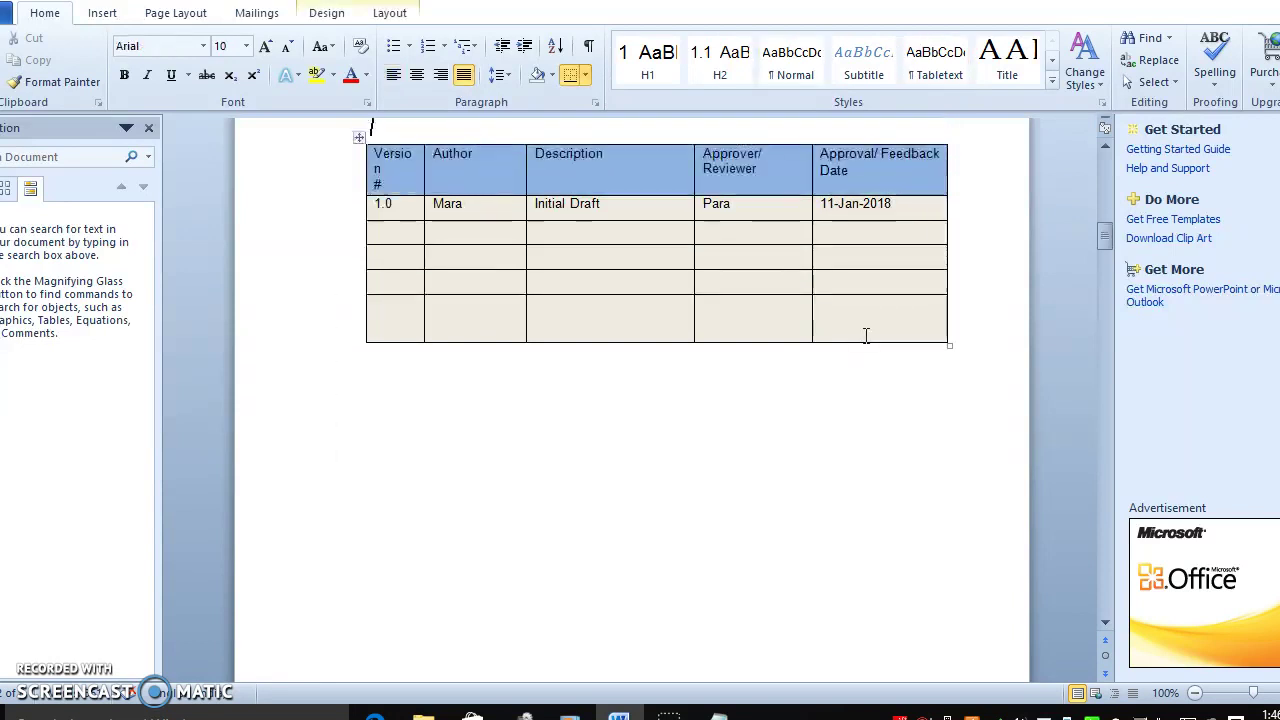
pyautogui.press('Down')
pyautogui.press('Down')
pyautogui.press('Down')
pyautogui.press('Down')
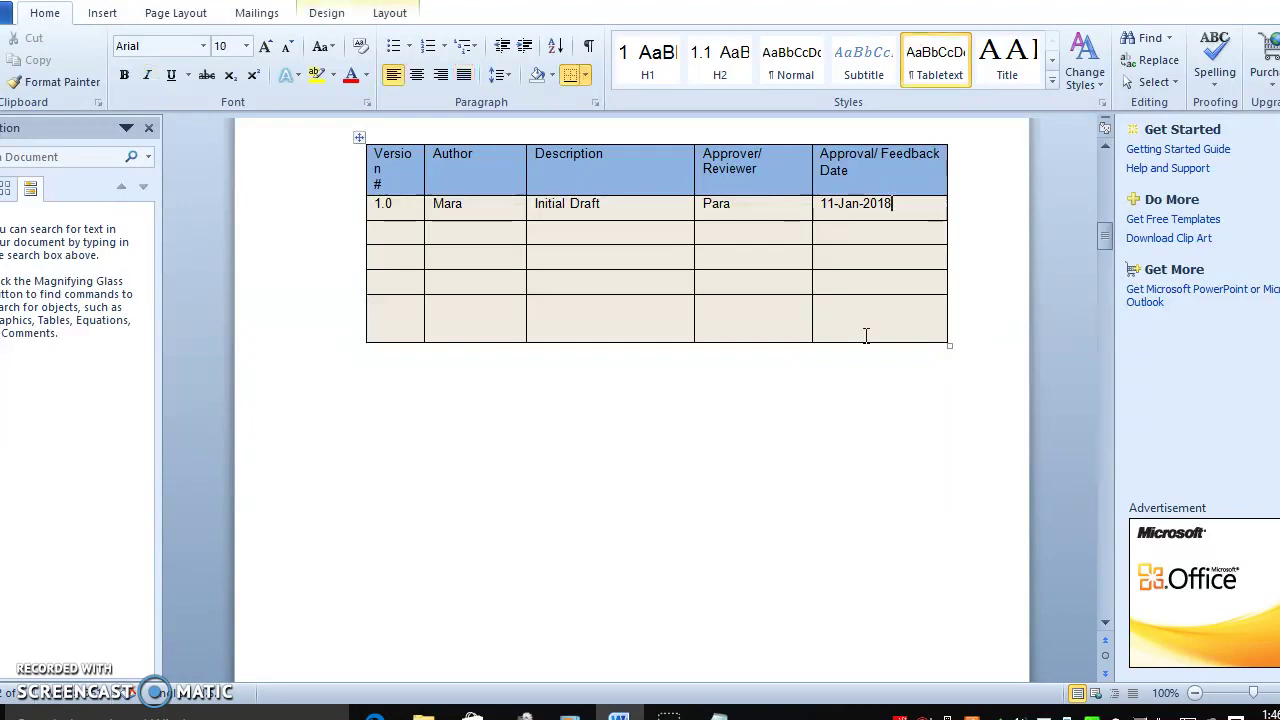
pyautogui.press('Down')
pyautogui.press('Down')
pyautogui.press('Down')
pyautogui.press('Down')
pyautogui.press('Down')
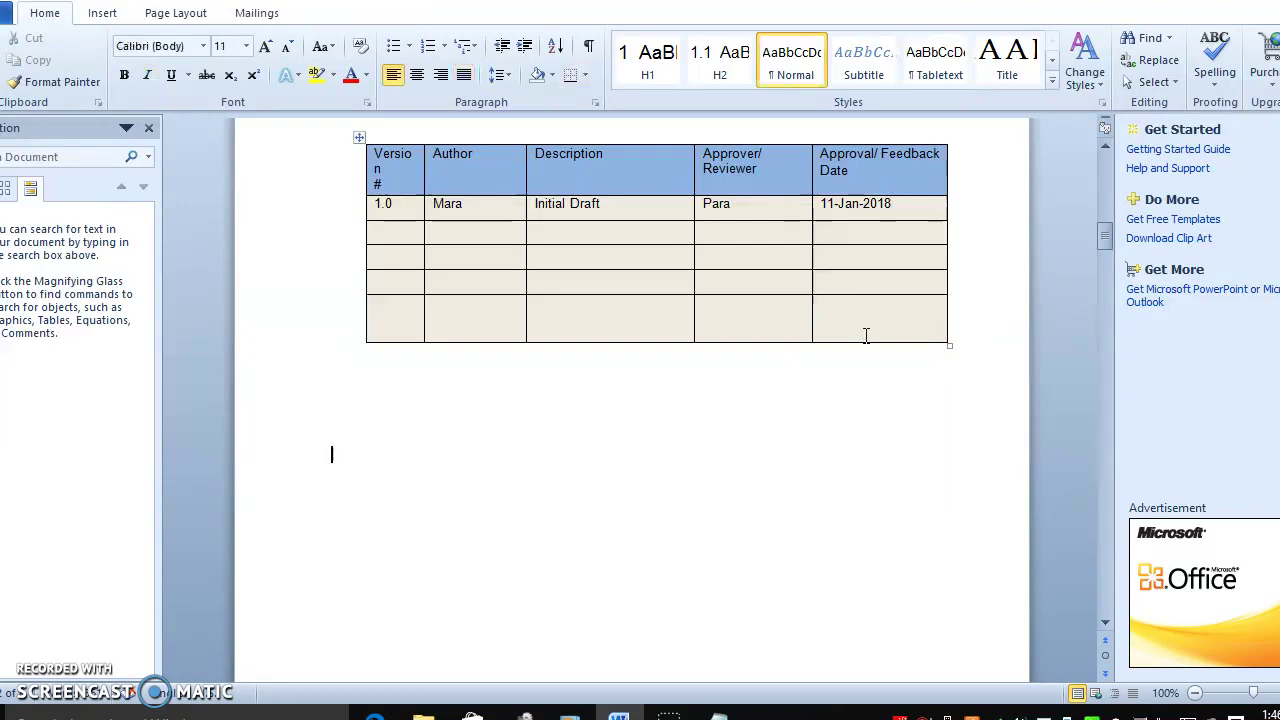
# Step: Go past the blank area below the Version History table to the Table of Contents on the following page
pyautogui.press('Down')
pyautogui.press('Down')
pyautogui.press('Down')
pyautogui.press('Down')
pyautogui.press('Down')
pyautogui.press('Down')
pyautogui.press('Down')
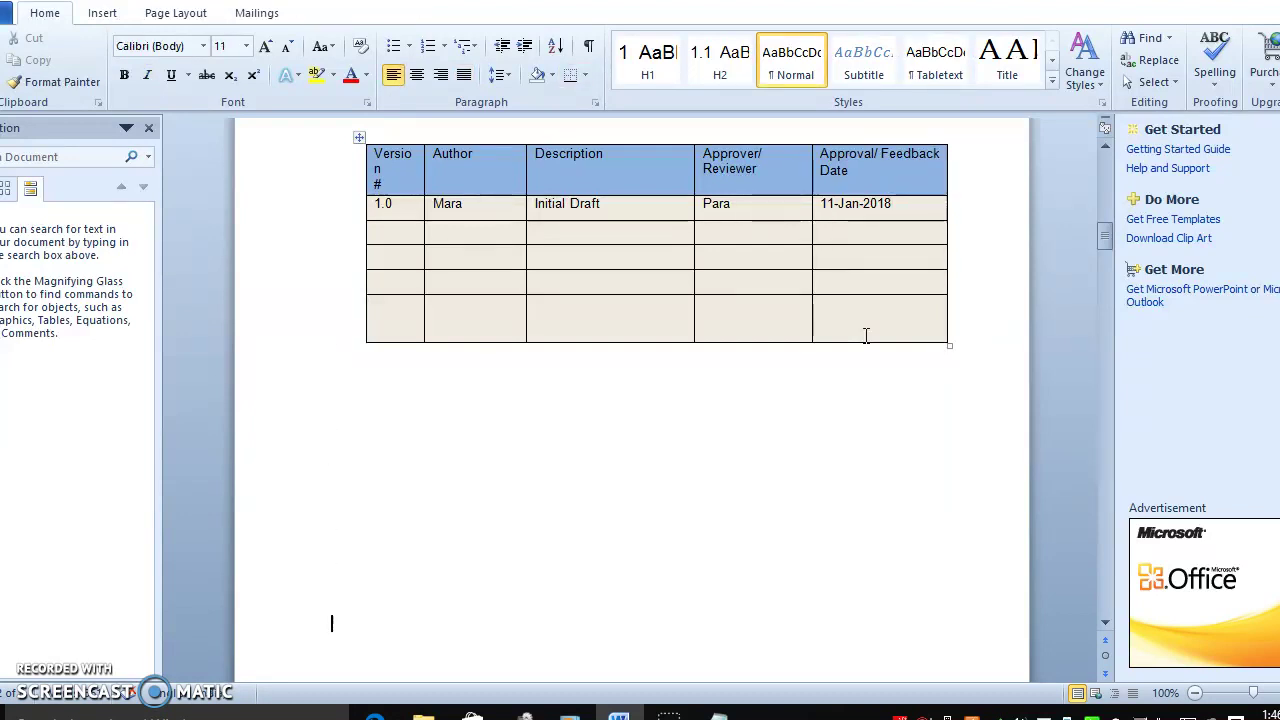
pyautogui.press('Down')
pyautogui.press('Down')
pyautogui.press('Down')
pyautogui.press('Down')
pyautogui.press('Down')
pyautogui.press('Down')
pyautogui.press('Down')
pyautogui.press('Down')
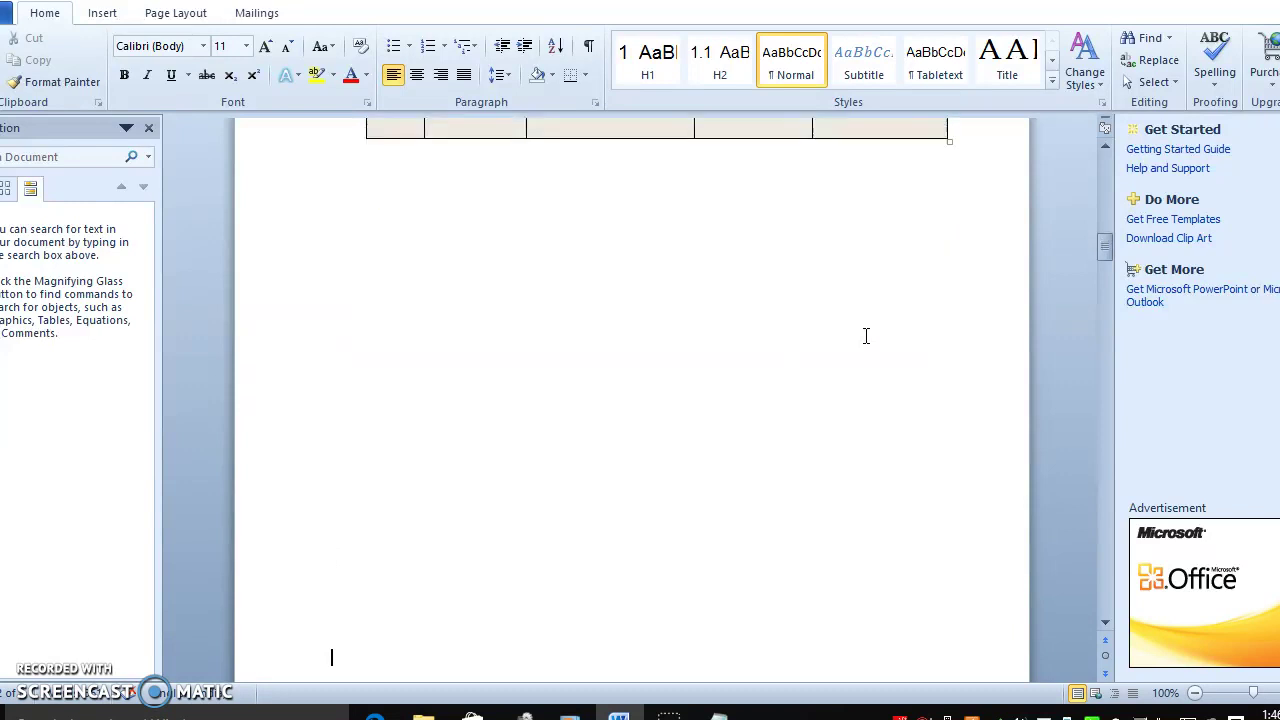
pyautogui.press('Down')
pyautogui.press('Down')
pyautogui.press('Down')
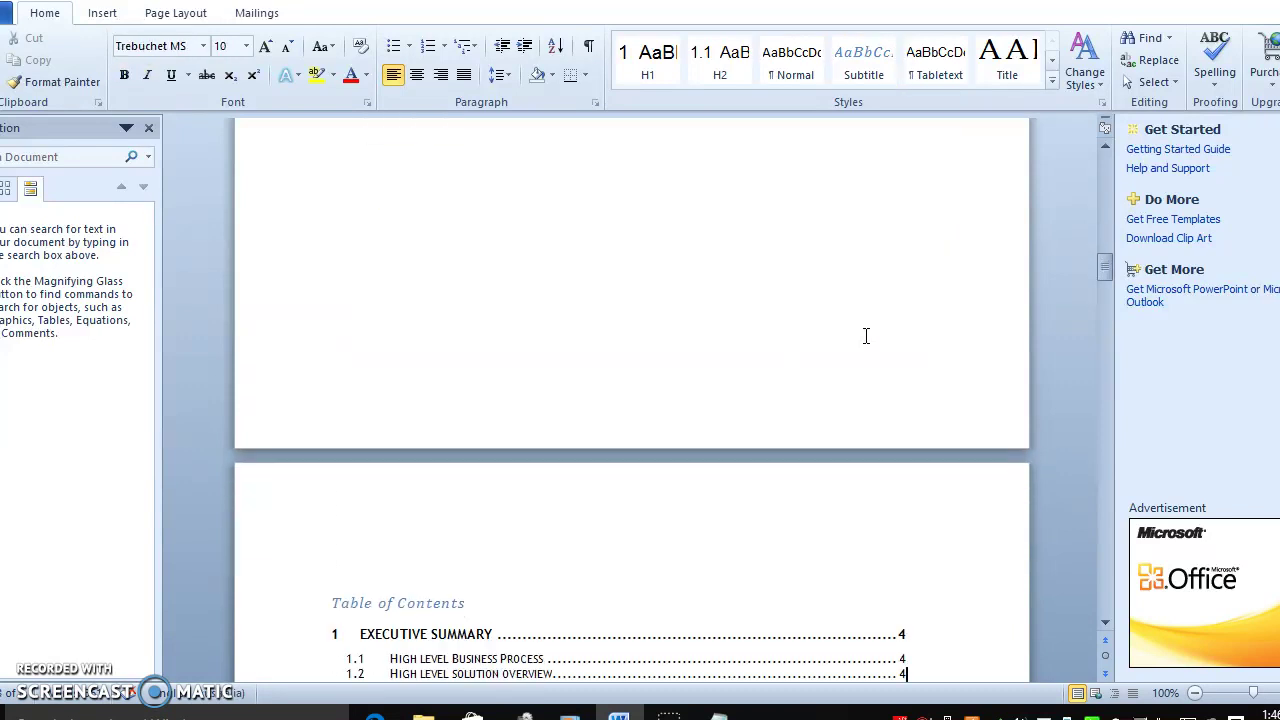
# Step: Look through the Table of Contents from Executive Summary down to the Book Travel and Update Travel entries under Success Criteria
pyautogui.press('Down')
pyautogui.press('Down')
pyautogui.press('Down')
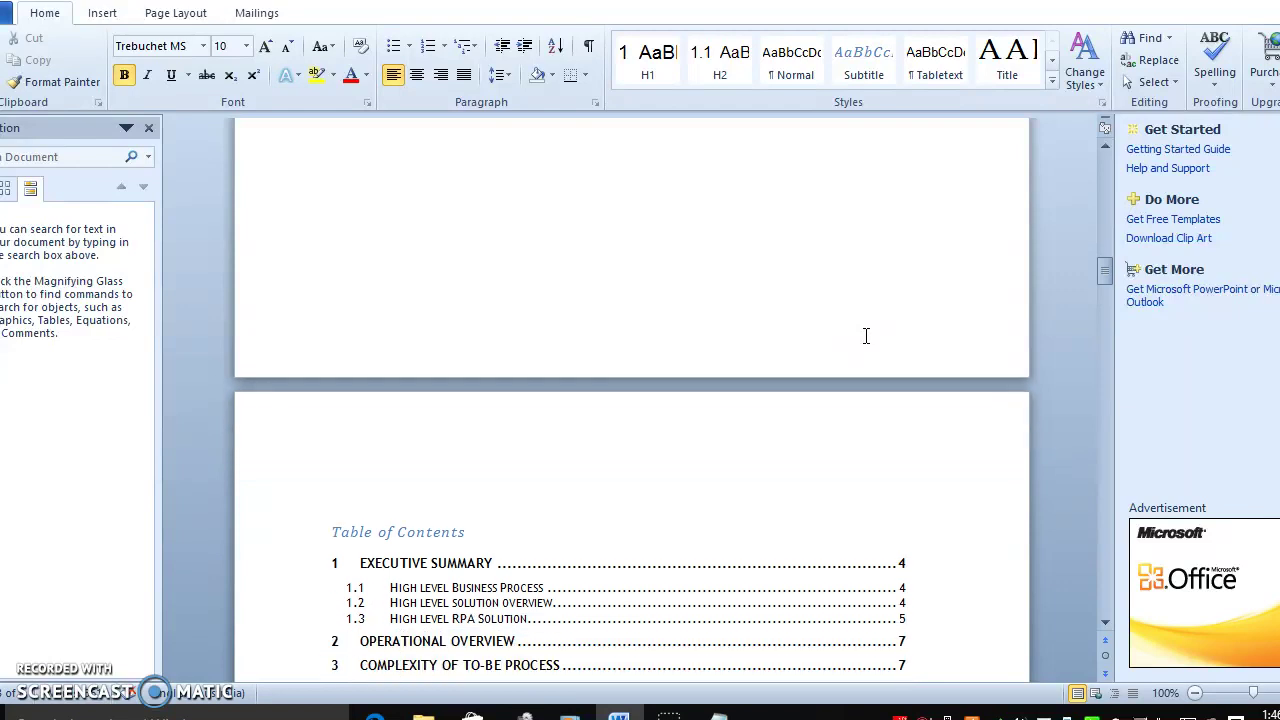
pyautogui.press('Down')
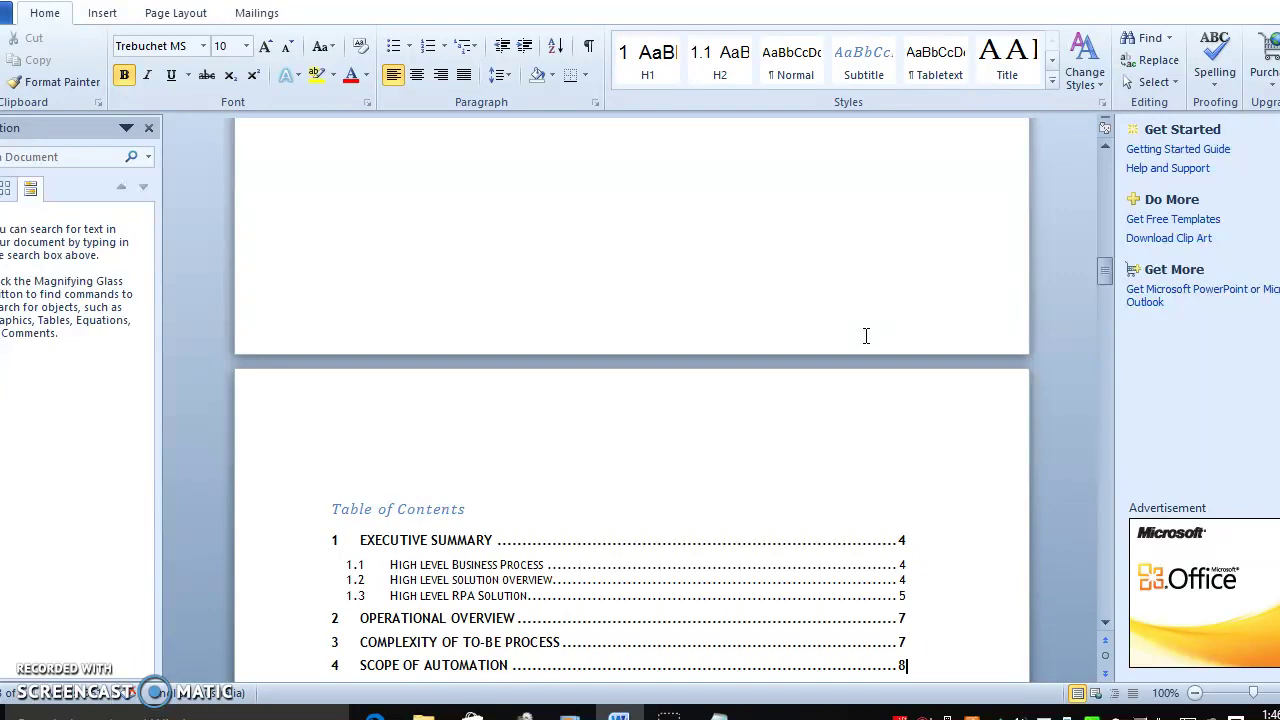
pyautogui.press('Down')
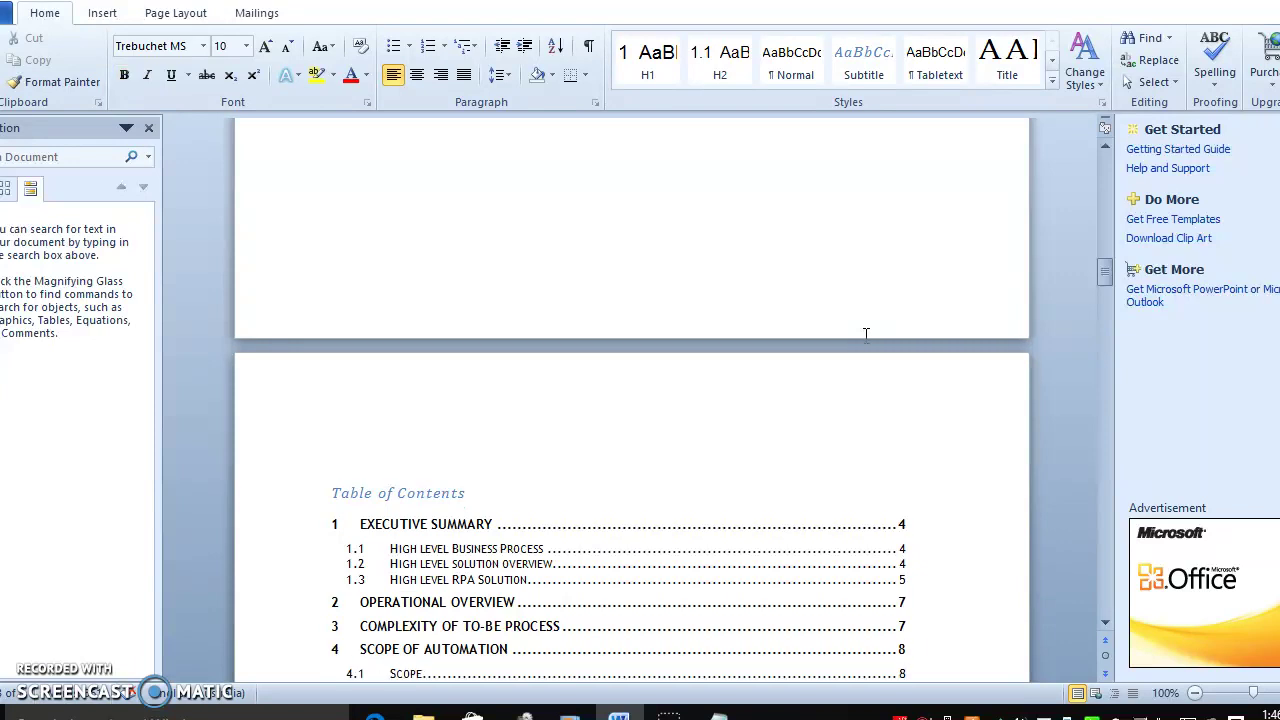
pyautogui.press('Down')
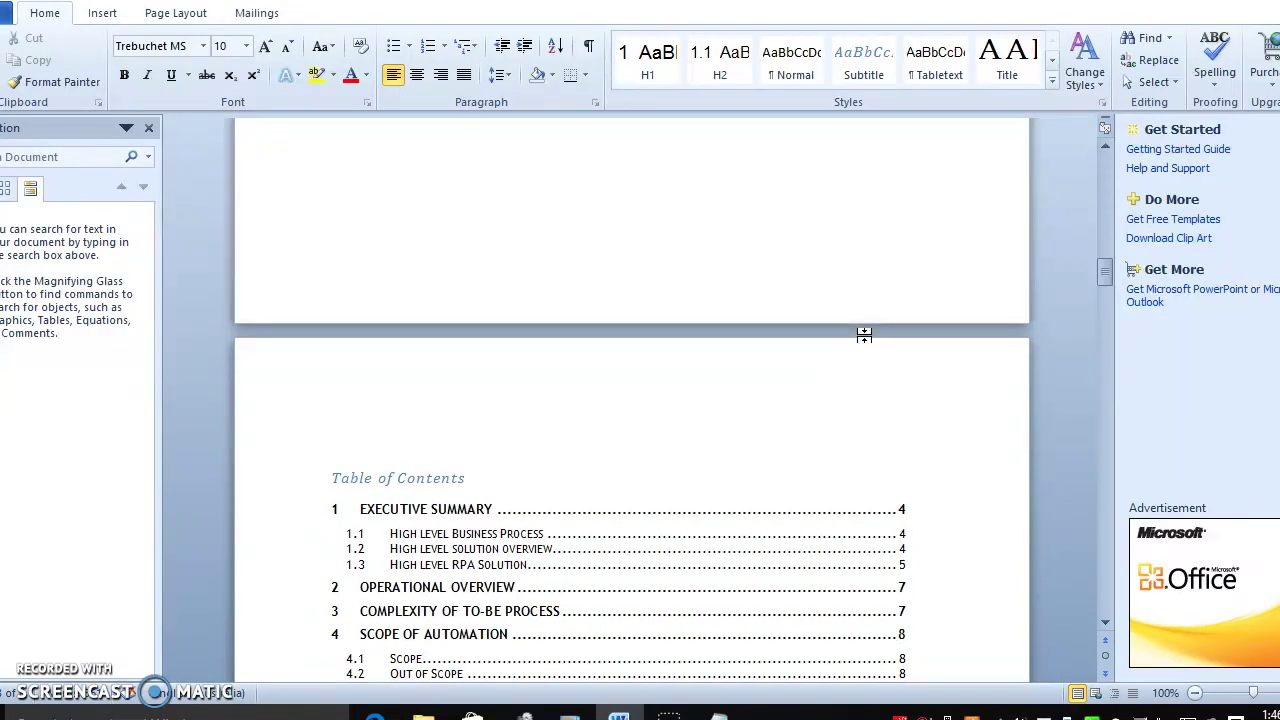
pyautogui.press('Down')
pyautogui.press('Down')
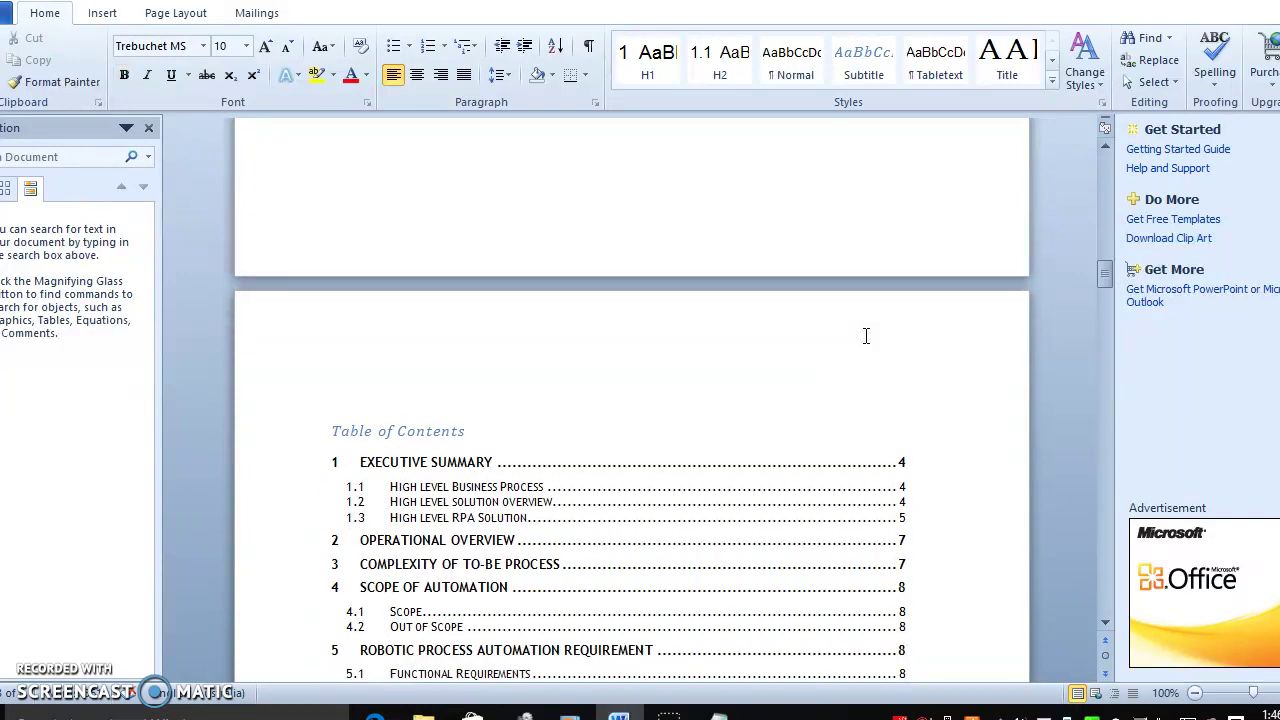
pyautogui.press('Down')
pyautogui.press('Down')
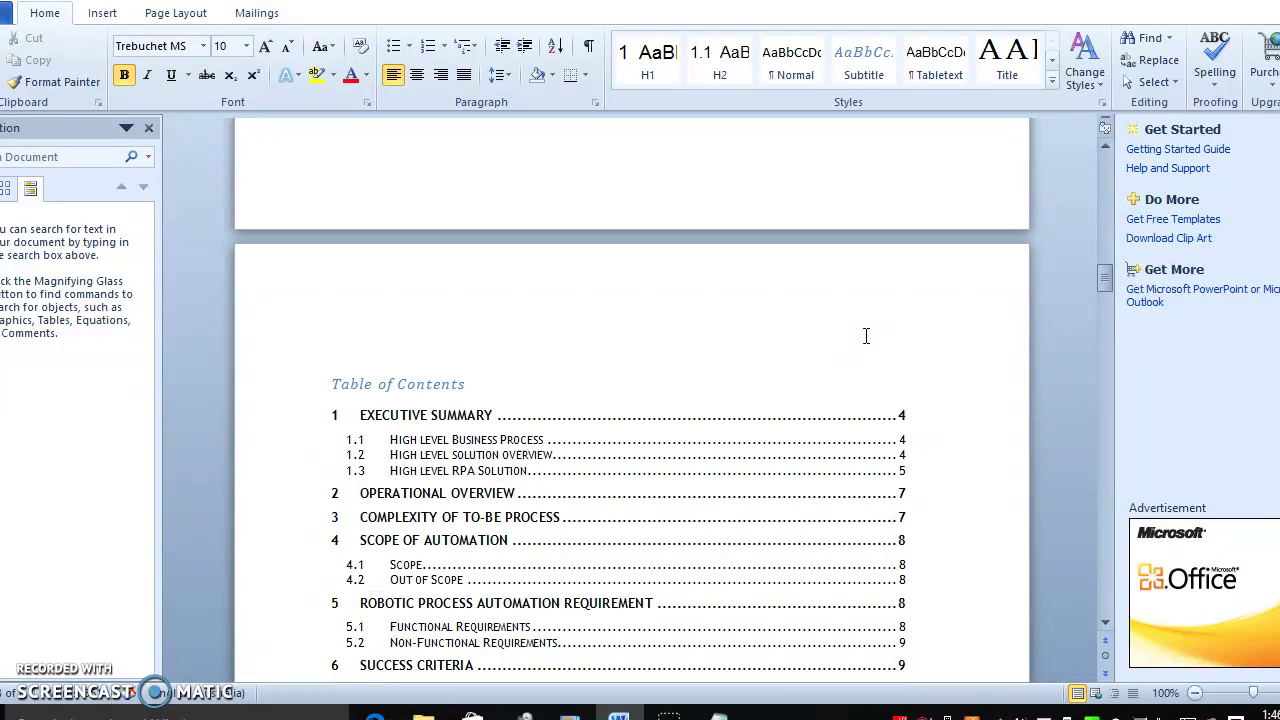
pyautogui.press('Down')
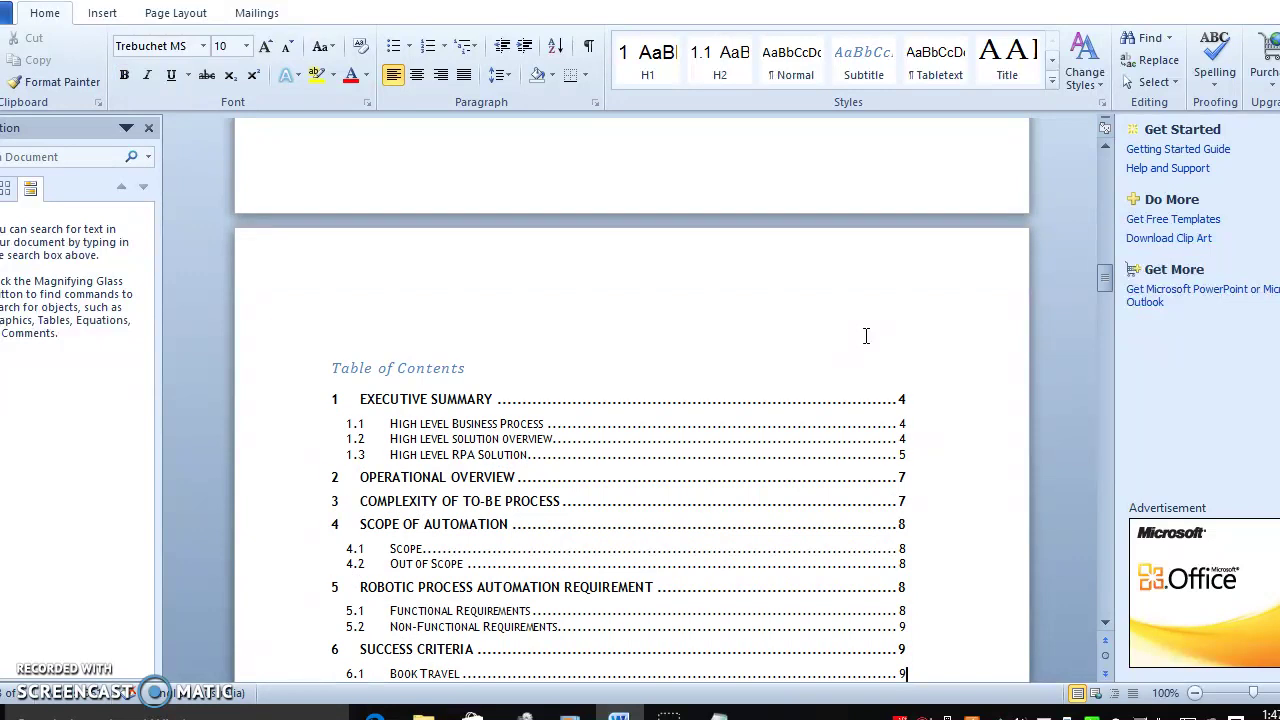
pyautogui.press('Down')
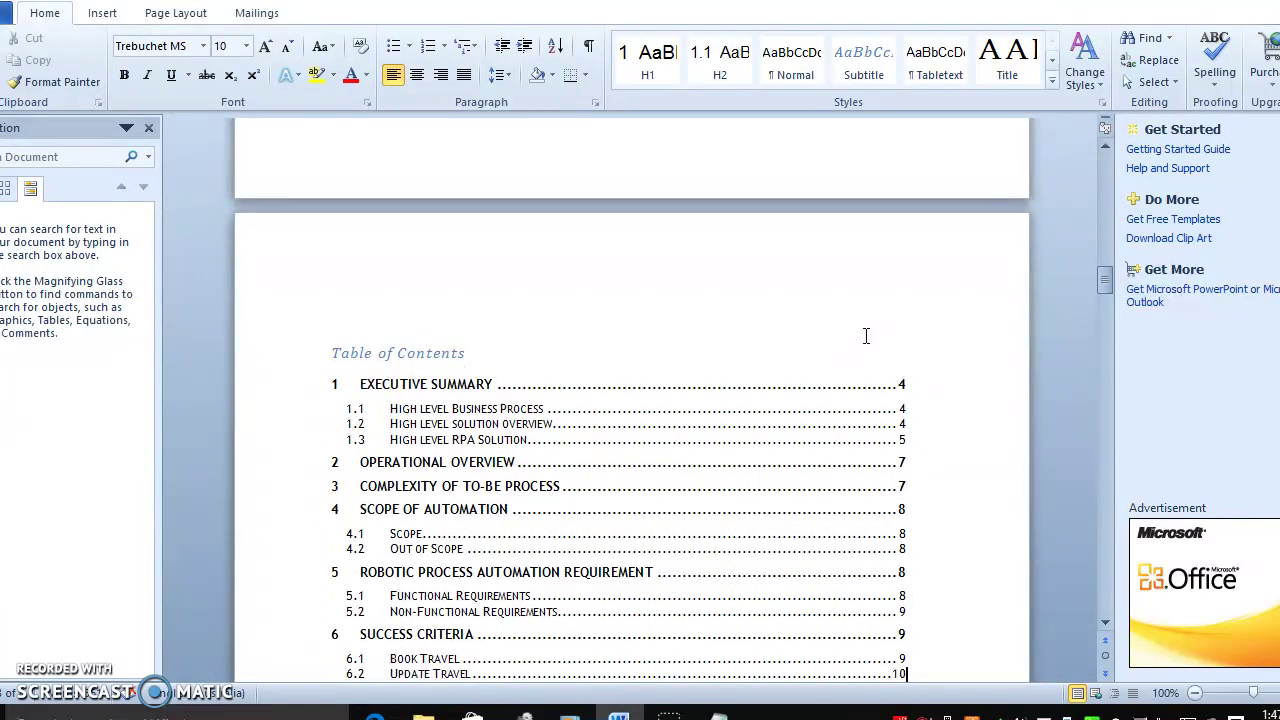
# Step: Examine the Target Applications, Information Security Audit and Compliance Requirement, and Business Continuity Plan entries in the Table of Contents
pyautogui.press('Down')
pyautogui.press('Down')
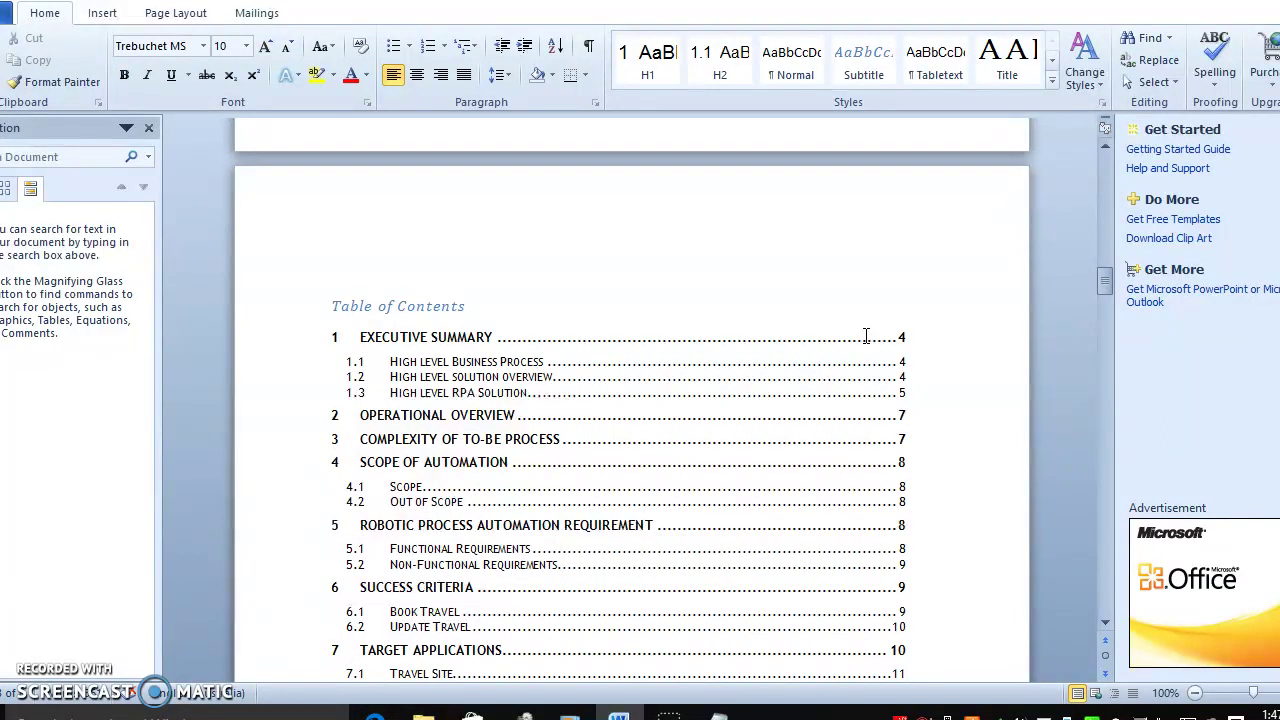
pyautogui.press('Down')
pyautogui.press('Down')
pyautogui.press('Down')
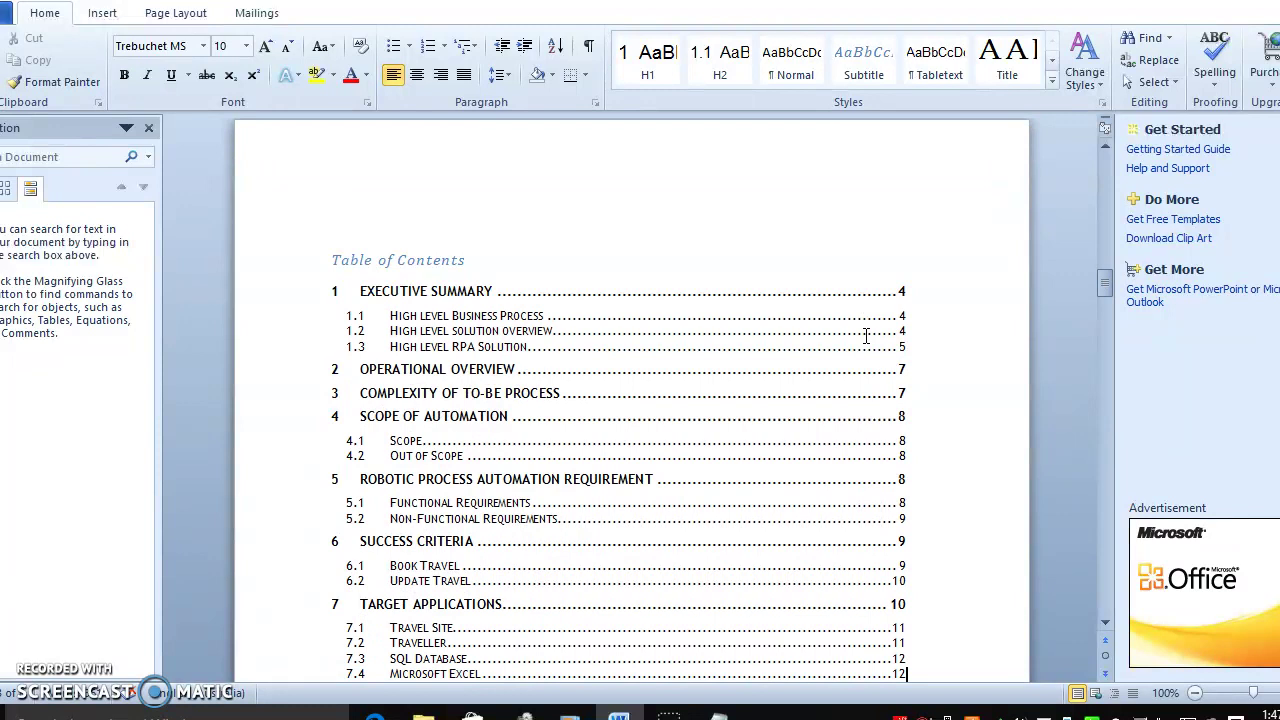
pyautogui.press('Down')
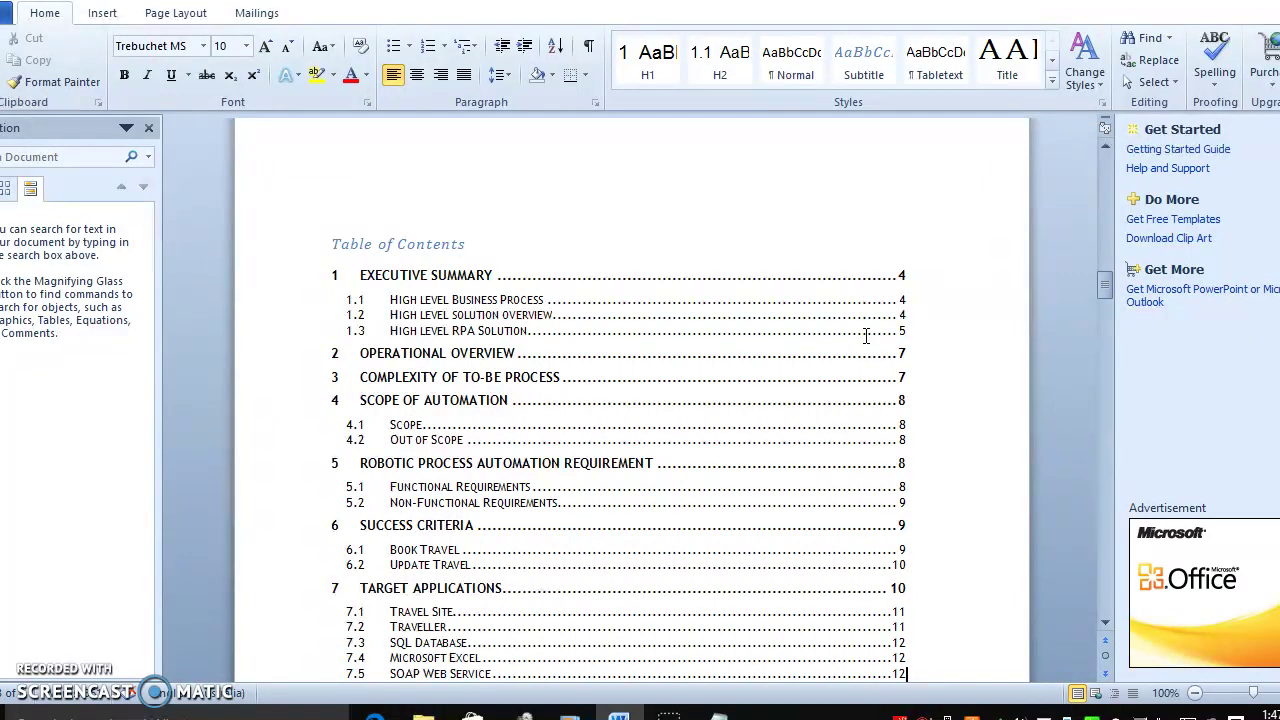
pyautogui.press('Down')
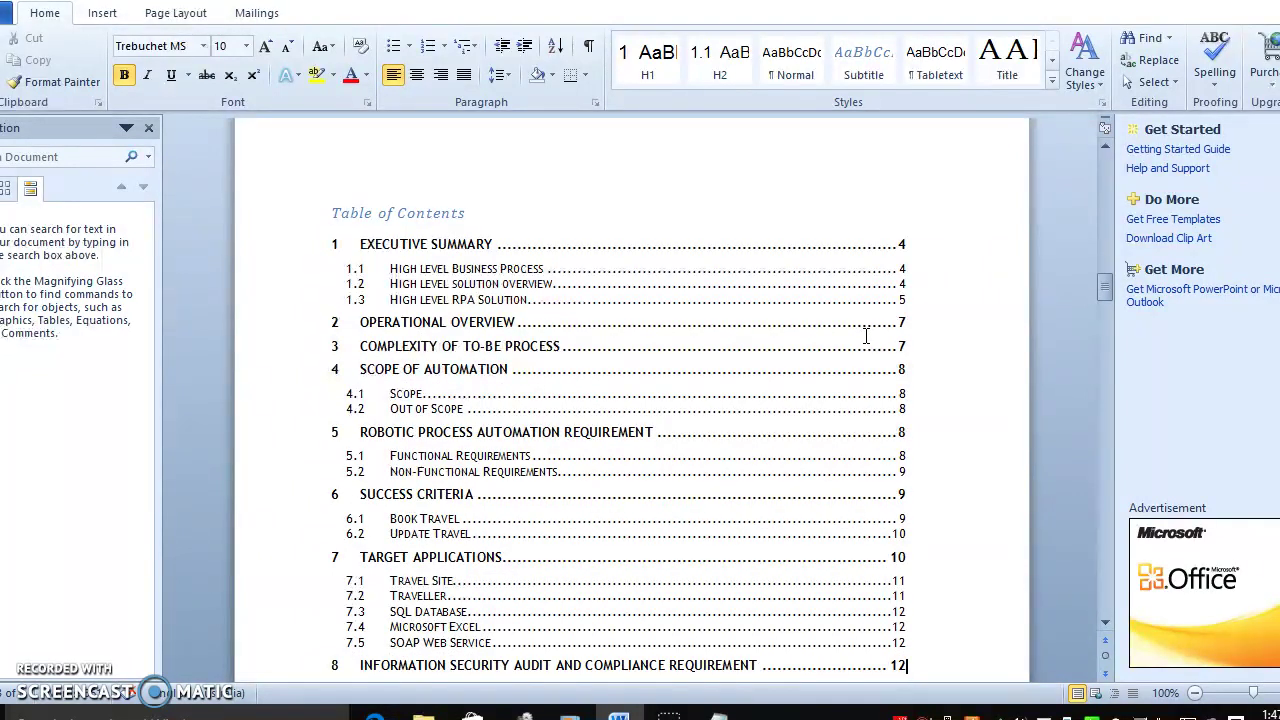
pyautogui.press('Down')
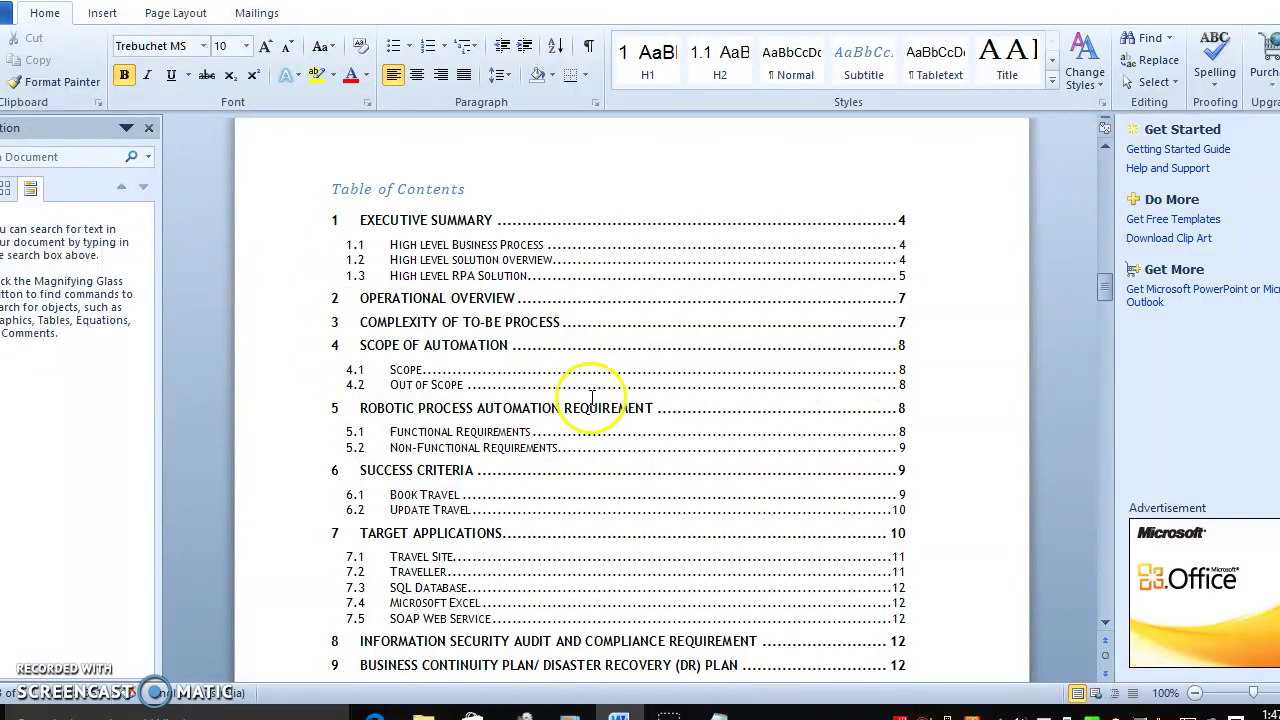
# Step: Return to the Complexity of To-Be Process and Scope of Automation entries in the Table of Contents to discuss them
pyautogui.click(360, 349)
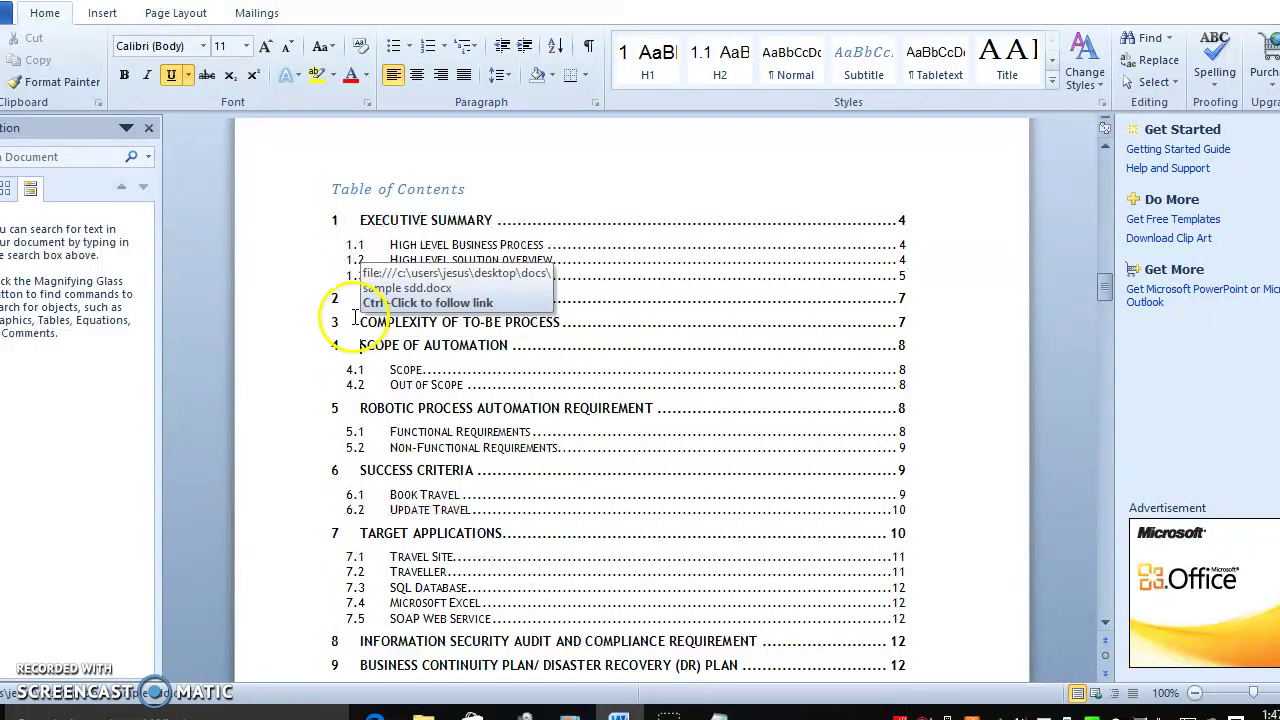
pyautogui.click(354, 316)
pyautogui.click(352, 345)
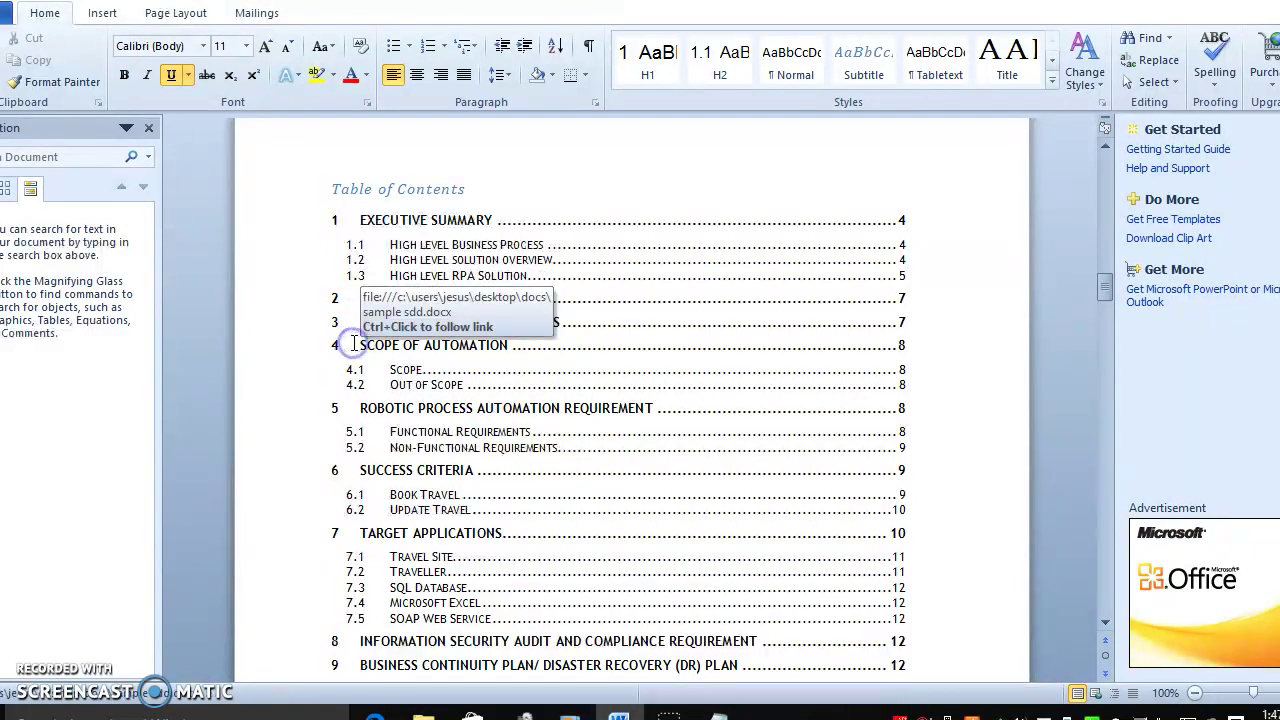
pyautogui.press('Down')
pyautogui.press('Down')
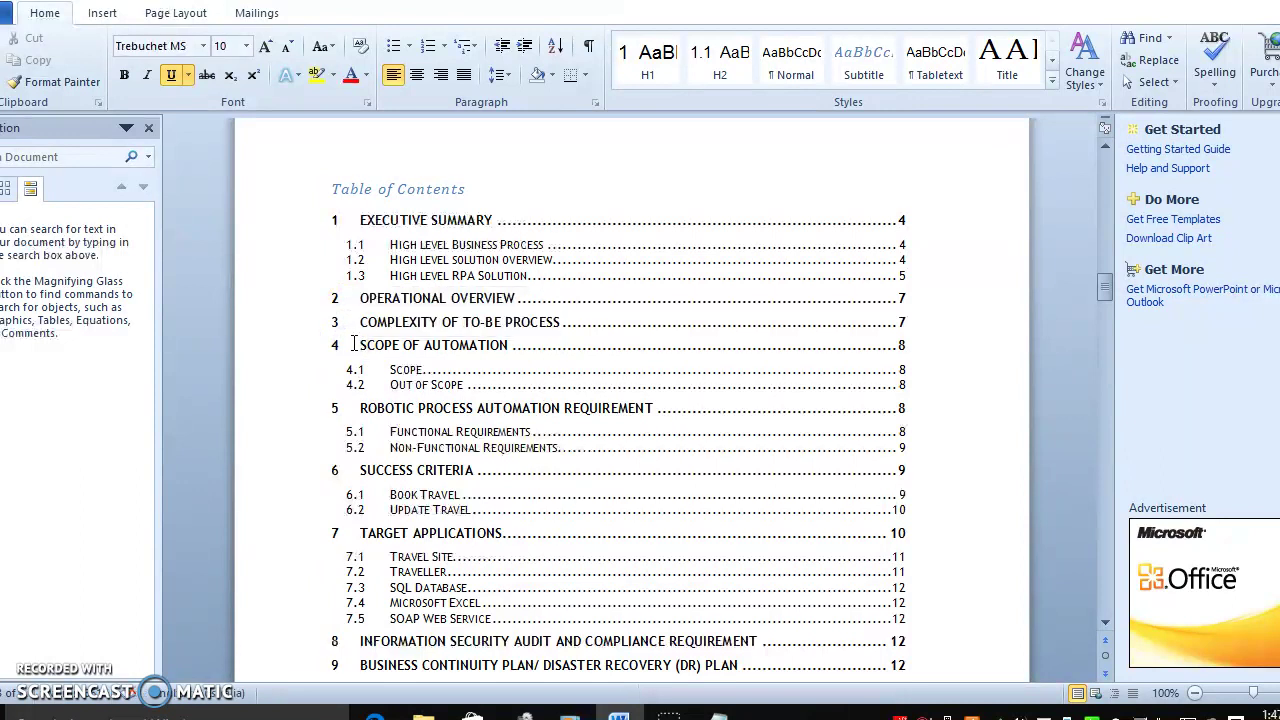
pyautogui.press('Down')
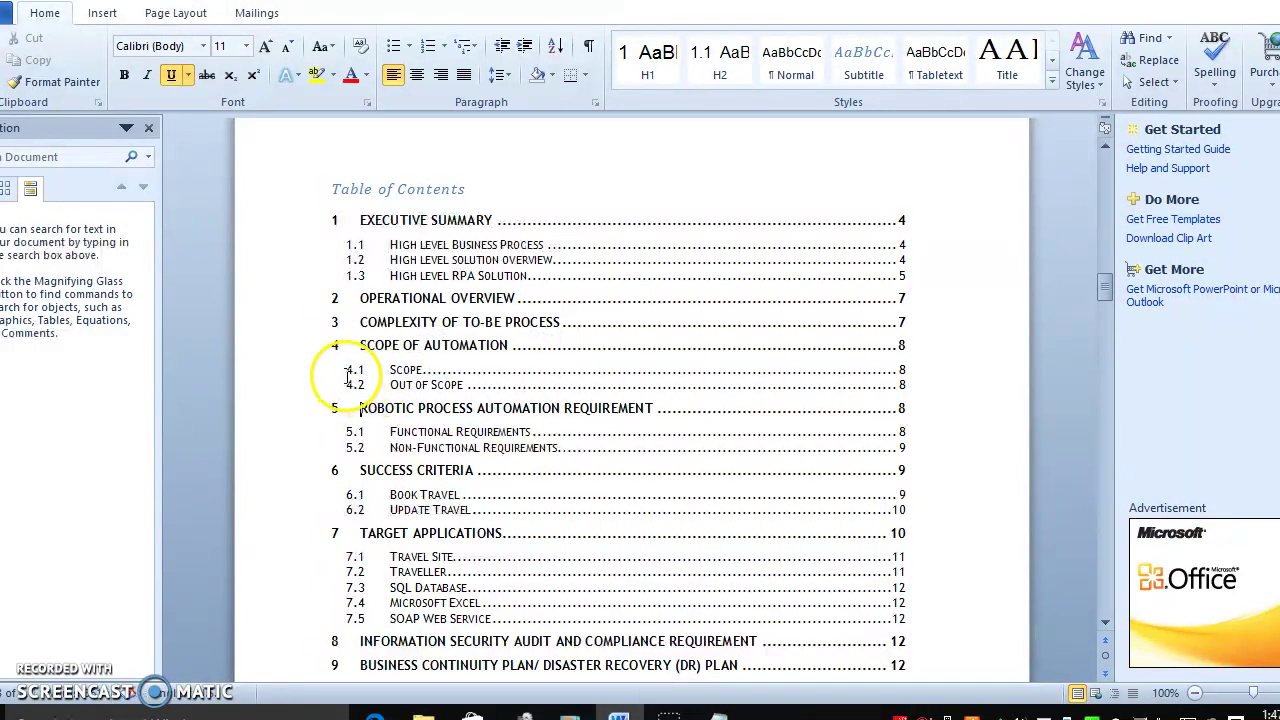
# Step: Point out the Scope and Out of Scope entries, 4.1 and 4.2, under Scope of Automation to compare them
pyautogui.click(403, 369)
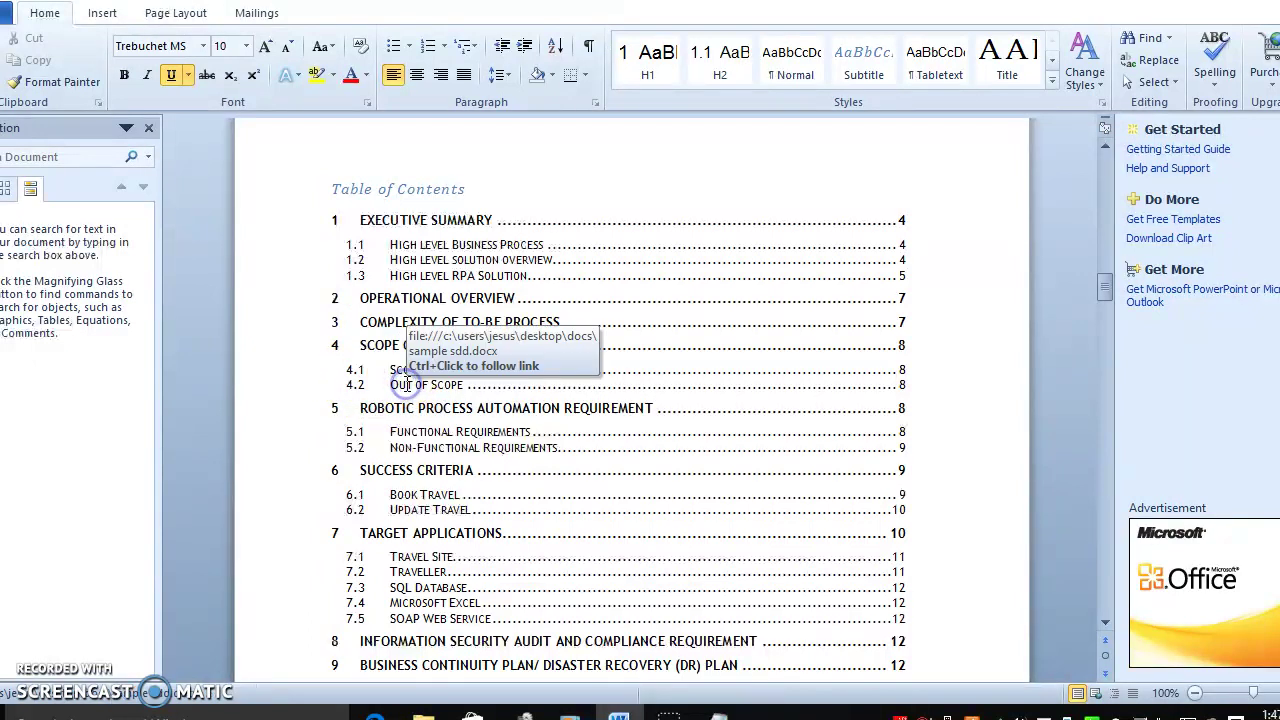
pyautogui.press('Down')
pyautogui.click(388, 385)
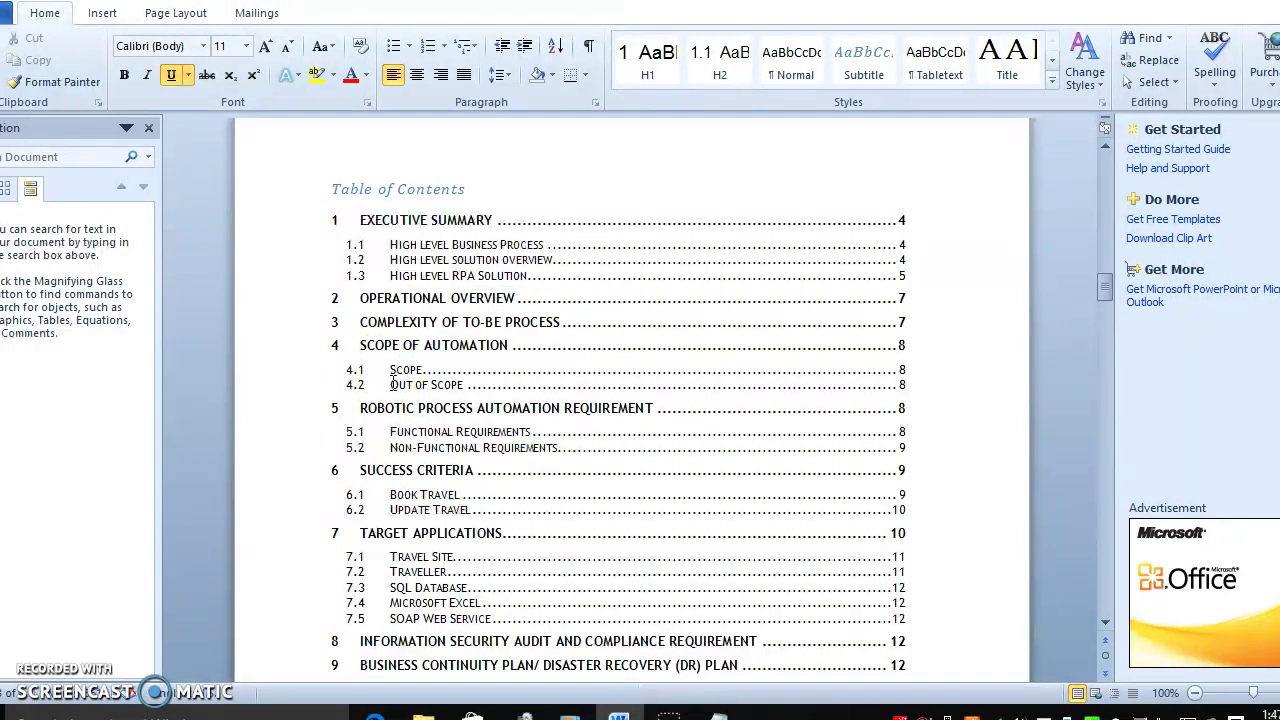
pyautogui.click(390, 384)
pyautogui.click(386, 369)
pyautogui.click(389, 385)
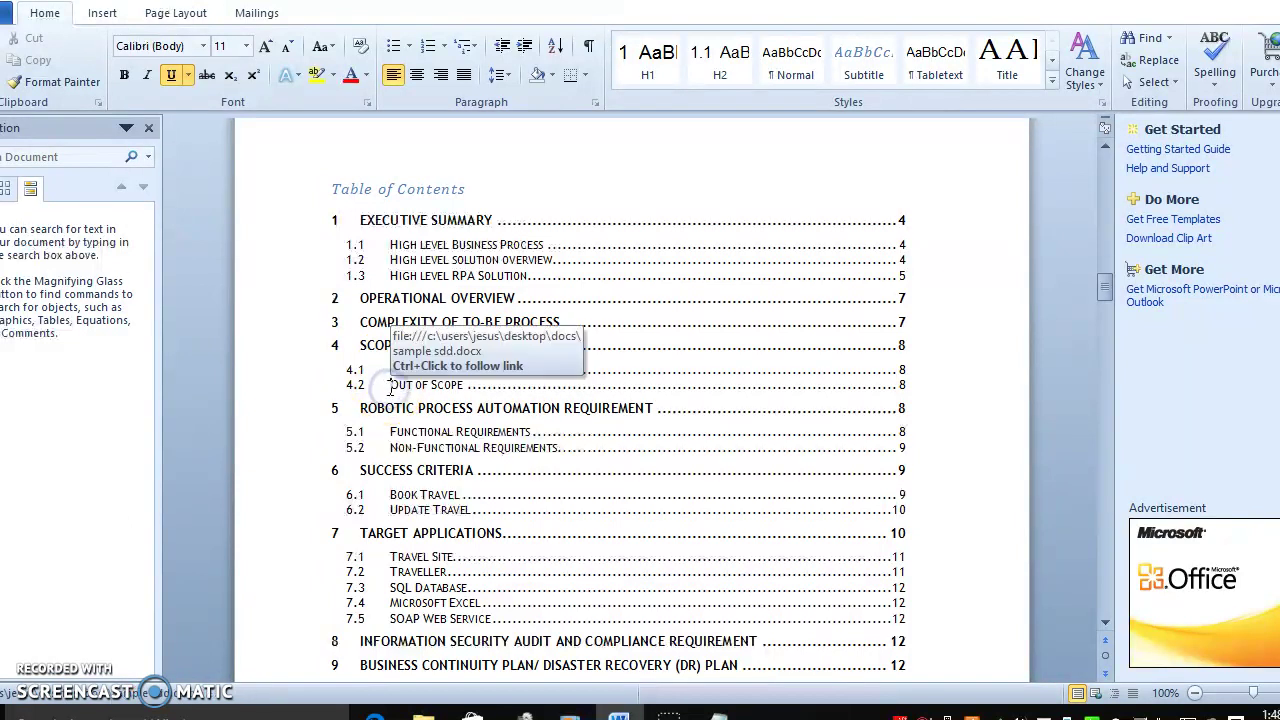
pyautogui.click(386, 369)
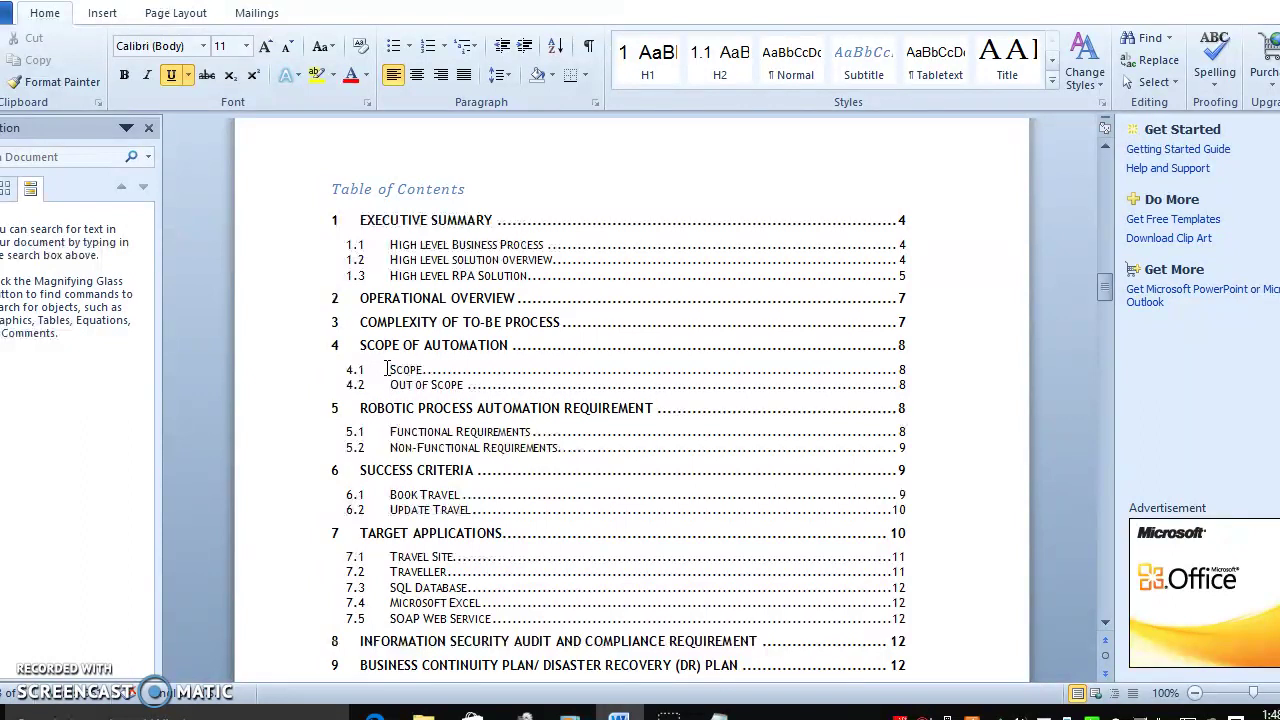
pyautogui.click(387, 369)
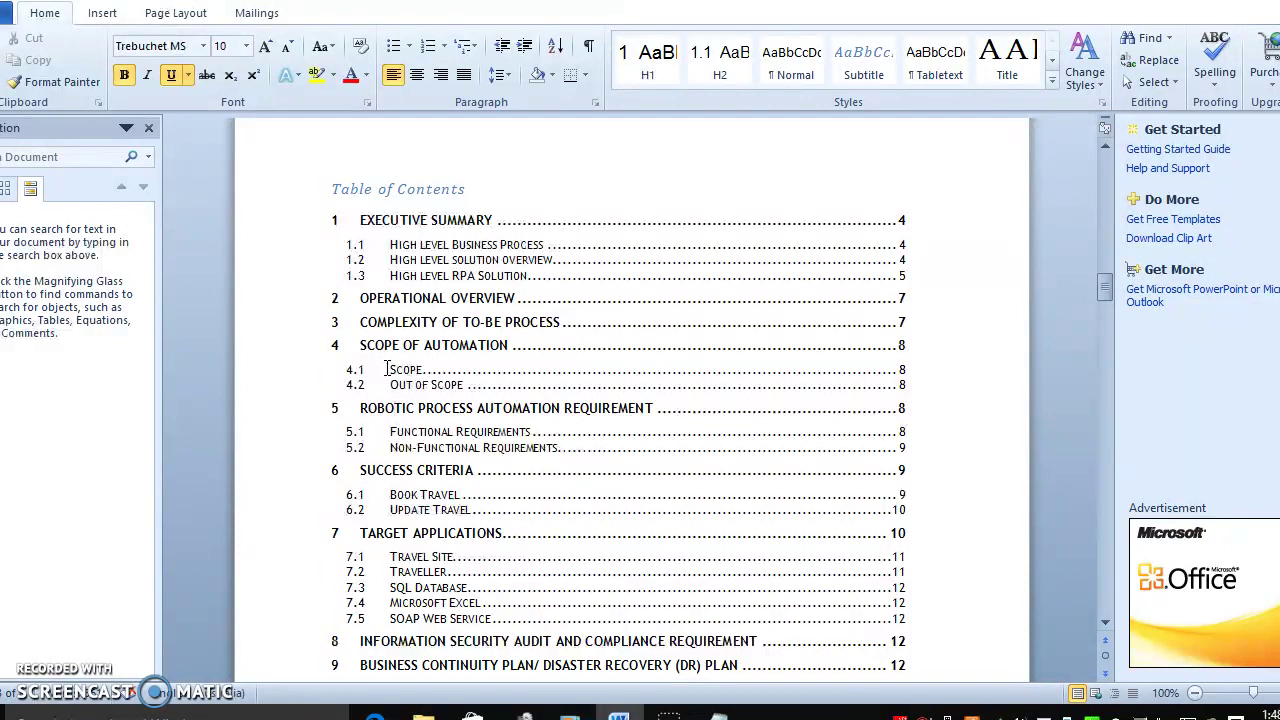
pyautogui.click(387, 369)
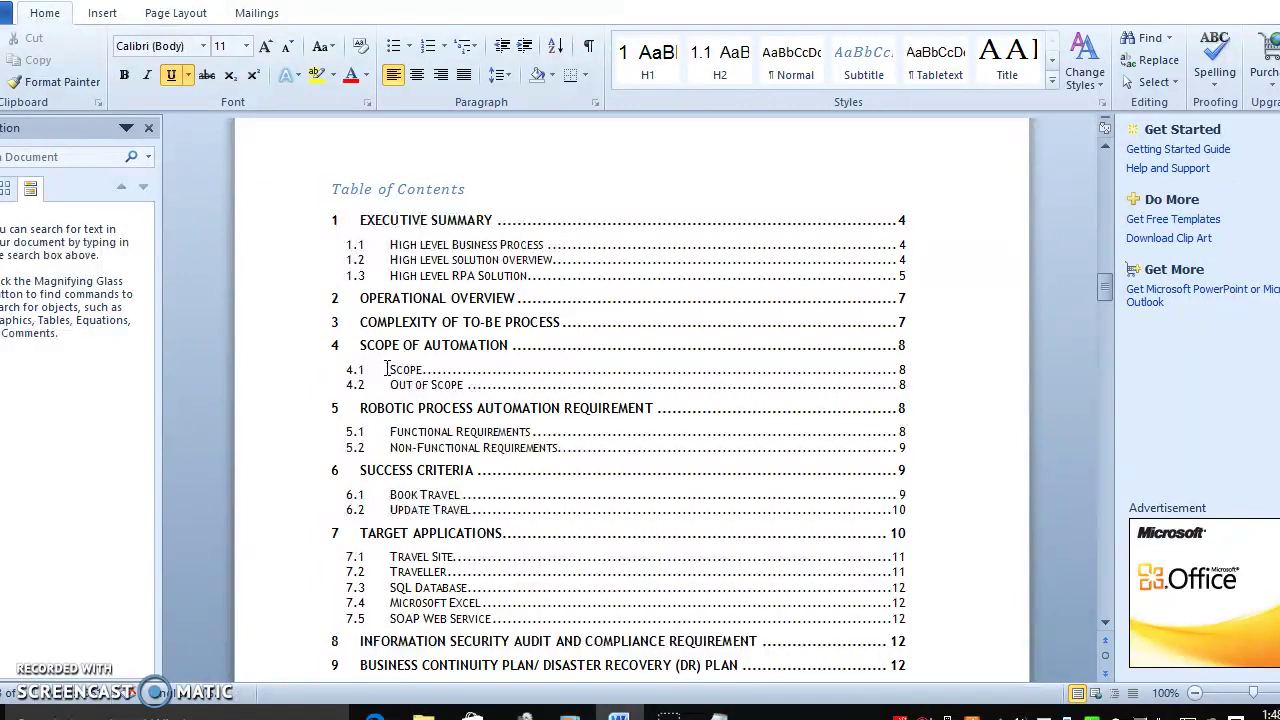
# Step: Review the Robotic Process Automation Requirement entry with its Functional and Non-Functional Requirements subsections
pyautogui.press('Down')
pyautogui.press('Down')
pyautogui.press('Down')
pyautogui.press('Down')
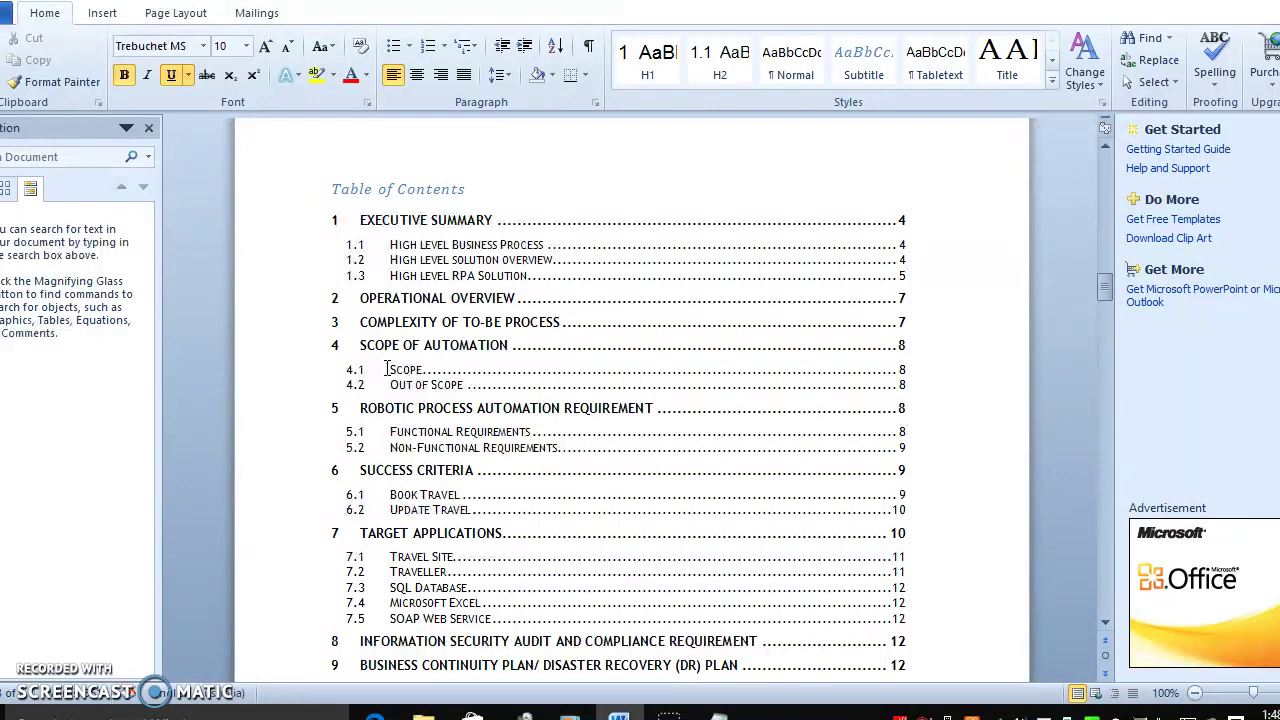
pyautogui.press('Down')
pyautogui.press('Down')
pyautogui.press('Down')
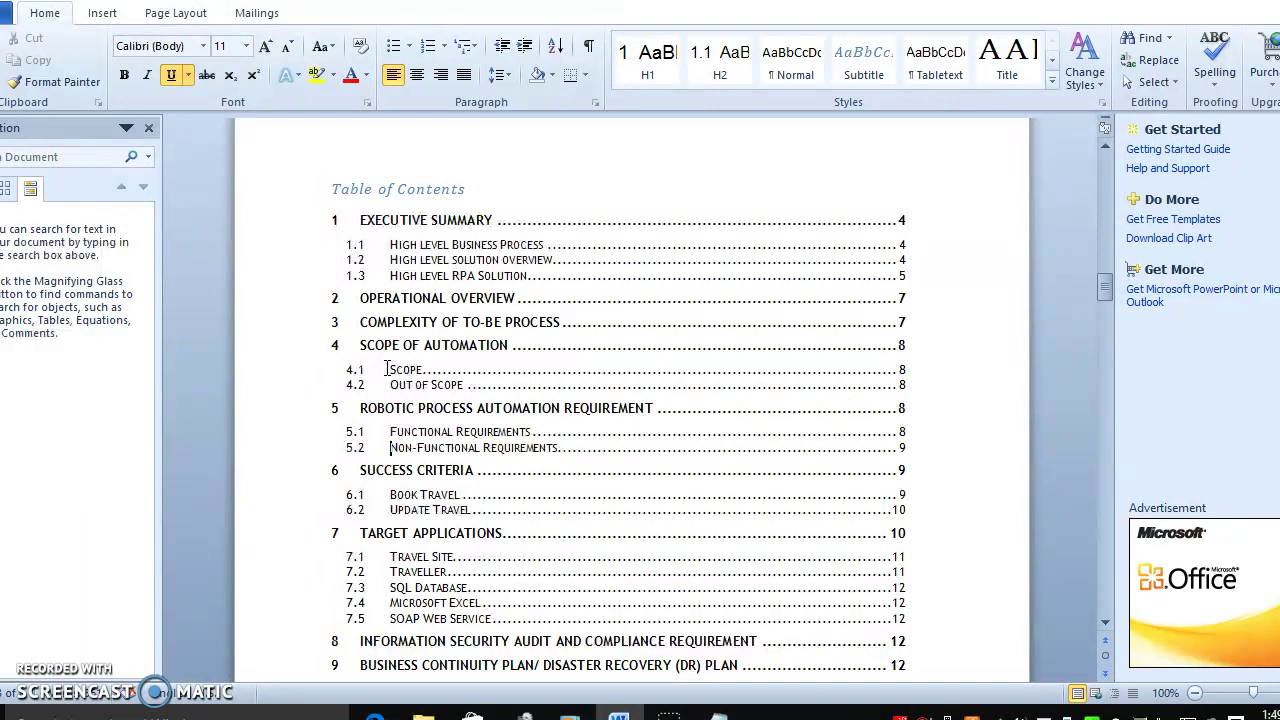
# Step: Review the Success Criteria entry with its Book Travel and Update Travel subsections
pyautogui.click(387, 369)
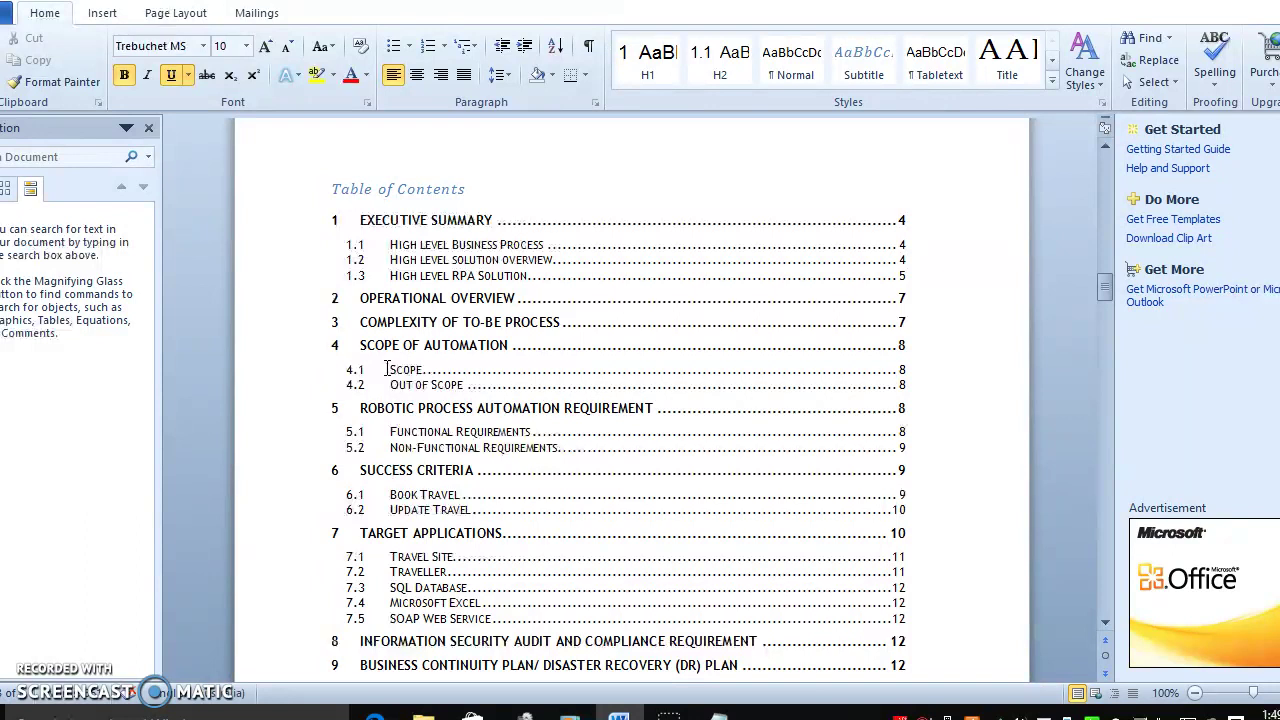
pyautogui.click(387, 369)
pyautogui.press('Down')
pyautogui.press('Down')
pyautogui.press('Down')
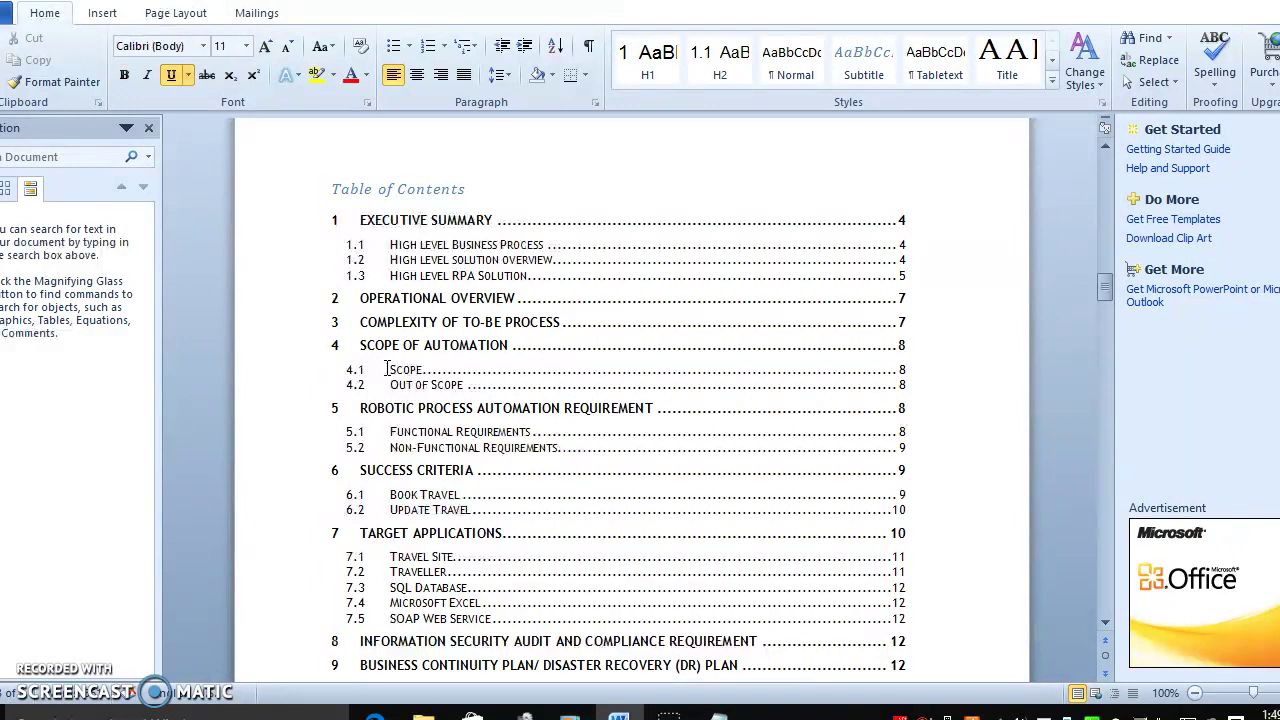
# Step: Go over the Target Applications entry and its subsections, from Travel Site to SOAP Web Service
pyautogui.press('Up')
pyautogui.press('Up')
pyautogui.press('Up')
pyautogui.press('Down')
pyautogui.press('Down')
pyautogui.press('Down')
pyautogui.press('Down')
pyautogui.press('Down')
pyautogui.press('Down')
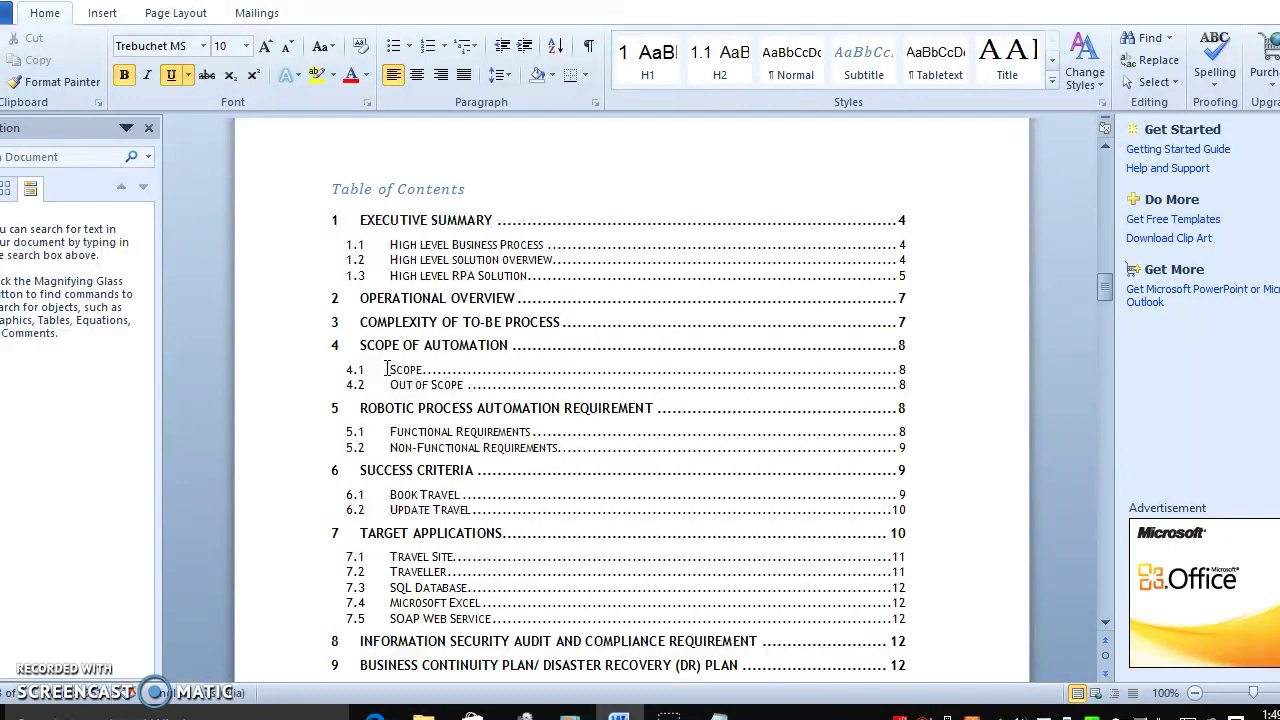
pyautogui.press('Up')
pyautogui.press('Up')
pyautogui.press('Up')
pyautogui.press('Up')
pyautogui.press('Up')
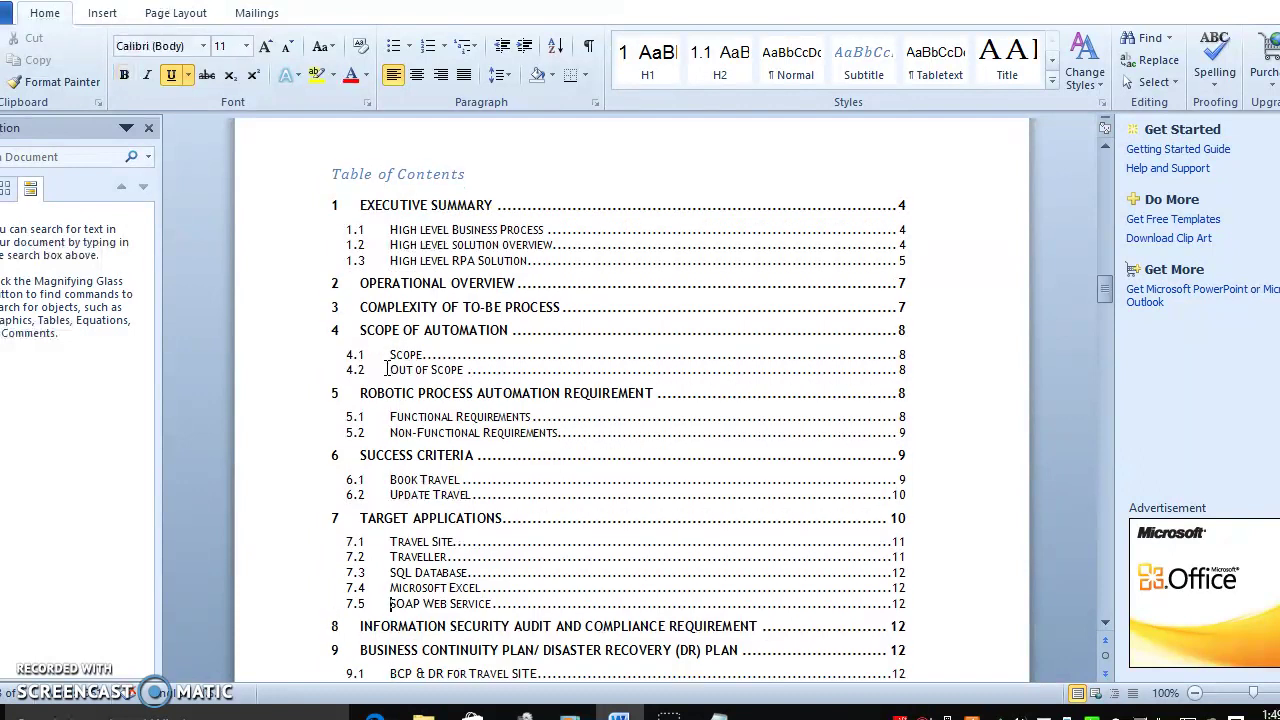
# Step: Go to the Information Security Audit and Compliance Requirement entry, section 8, to discuss it
pyautogui.press('Up')
pyautogui.press('Up')
pyautogui.press('Up')
pyautogui.press('Down')
pyautogui.press('Down')
pyautogui.press('Down')
pyautogui.press('Down')
pyautogui.press('Down')
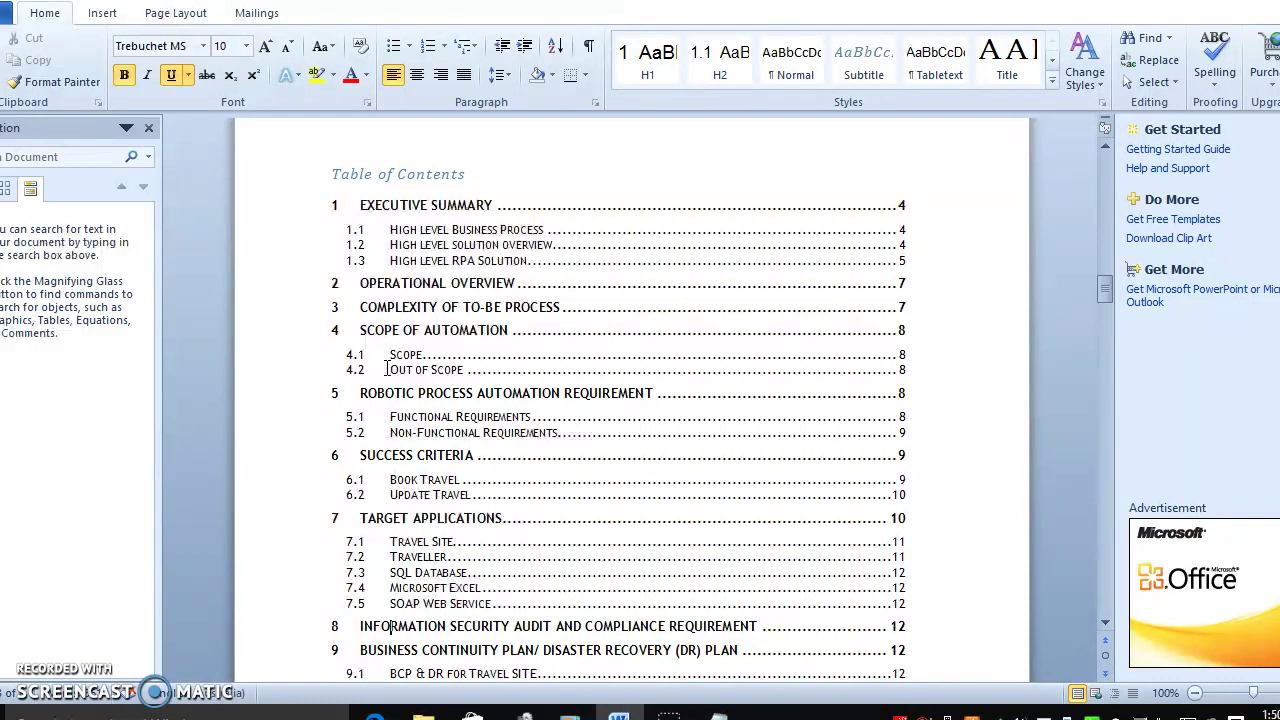
# Step: Move on to the Business Continuity Plan/Disaster Recovery (DR) Plan entry and its first subsections
pyautogui.press('Up')
pyautogui.press('Up')
pyautogui.press('Down')
pyautogui.press('Down')
pyautogui.press('Down')
pyautogui.press('Down')
pyautogui.press('Down')
pyautogui.press('Down')
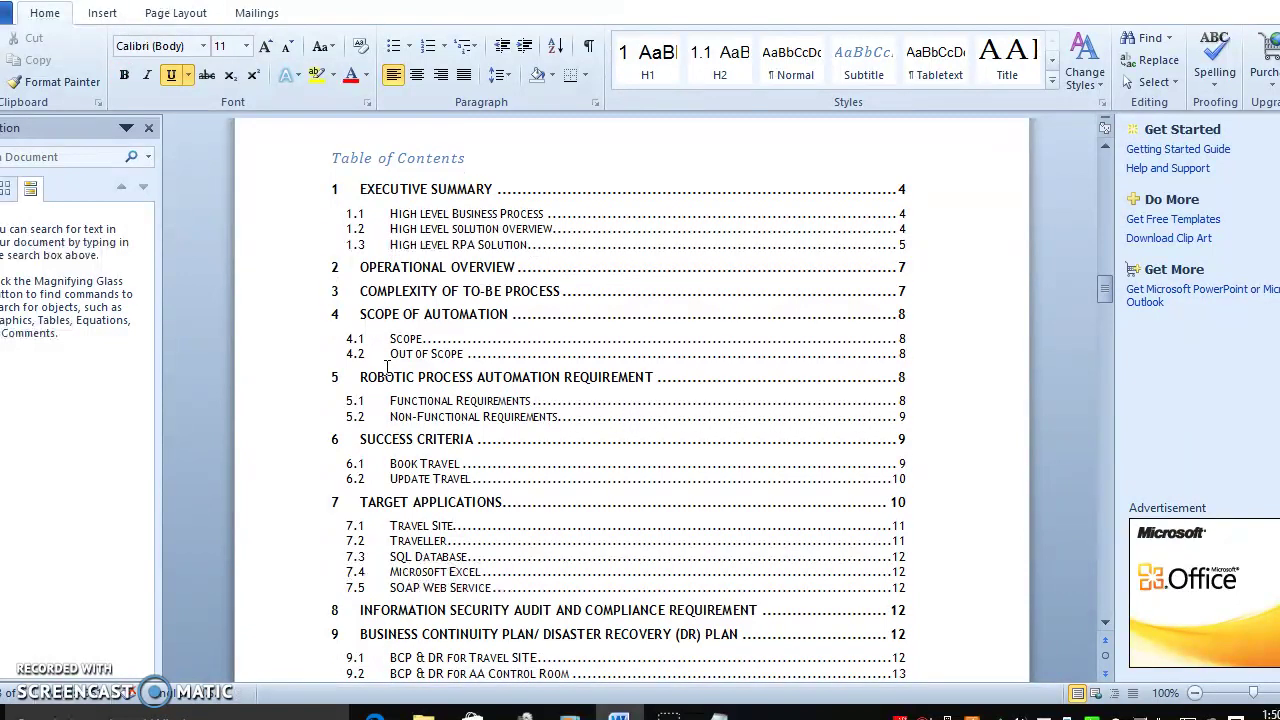
# Step: Go back over the preceding contents entries and review the BCP & DR subsections from Travel Site to SharedPath & Webservice
pyautogui.press('Up')
pyautogui.press('Up')
pyautogui.press('Up')
pyautogui.press('Up')
pyautogui.press('Up')
pyautogui.press('Up')
pyautogui.press('Up')
pyautogui.press('Up')
pyautogui.press('Down')
pyautogui.press('Down')
pyautogui.press('Down')
pyautogui.press('Down')
pyautogui.press('Down')
pyautogui.press('Down')
pyautogui.press('Down')
pyautogui.press('Down')
pyautogui.press('Down')
pyautogui.press('Down')
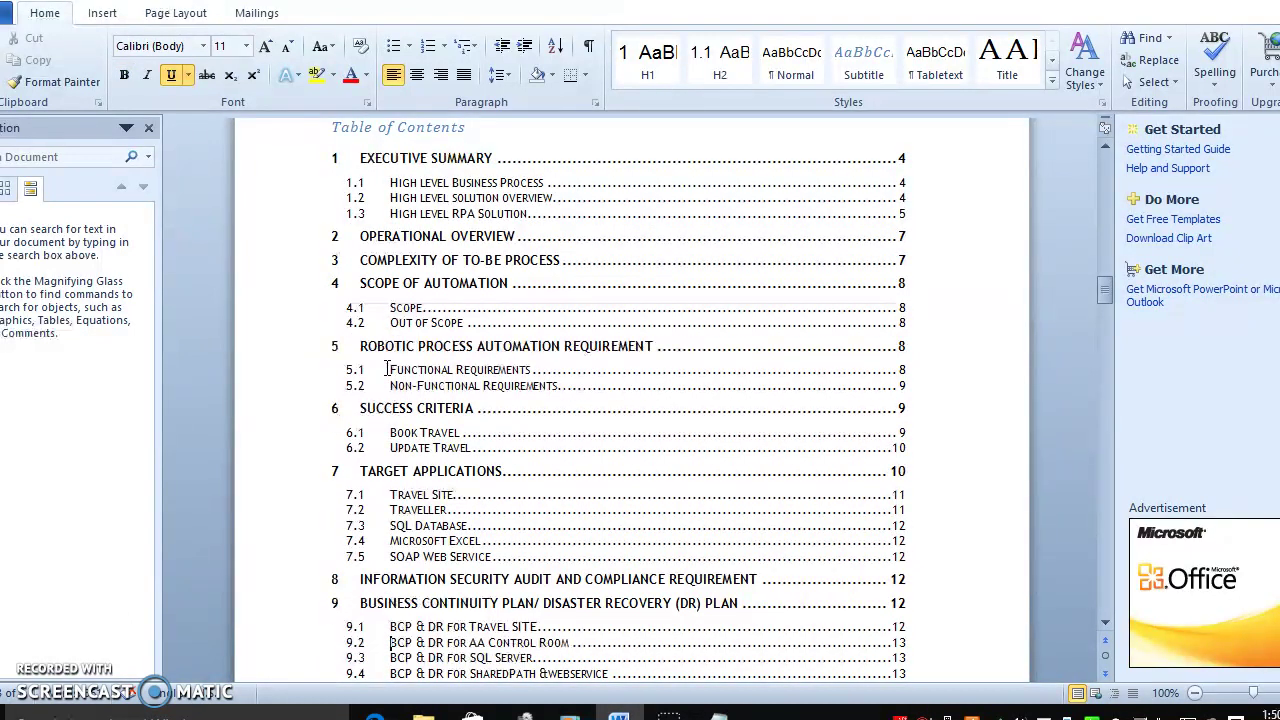
# Step: Go over the BCP & DR contents entries for Travel Site, AA Control Room and SQL Server once more
pyautogui.press('Up')
pyautogui.press('Up')
pyautogui.press('Up')
pyautogui.press('Up')
pyautogui.press('Down')
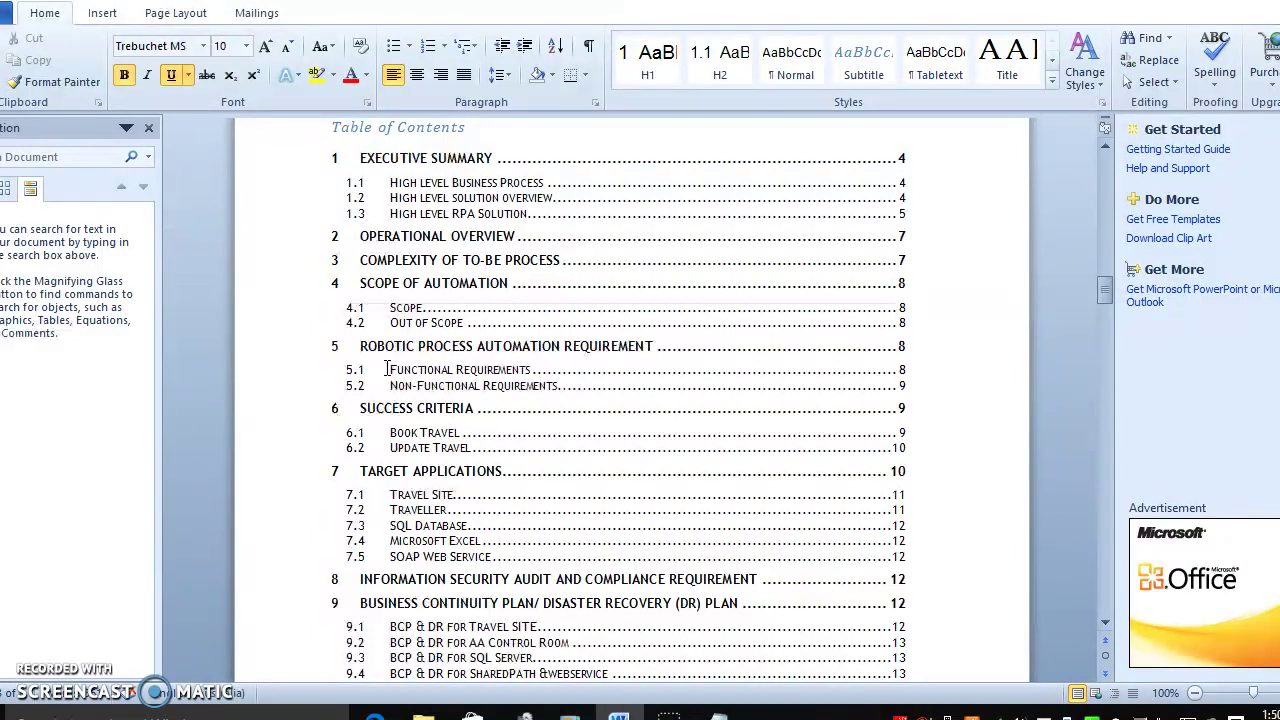
pyautogui.press('Down')
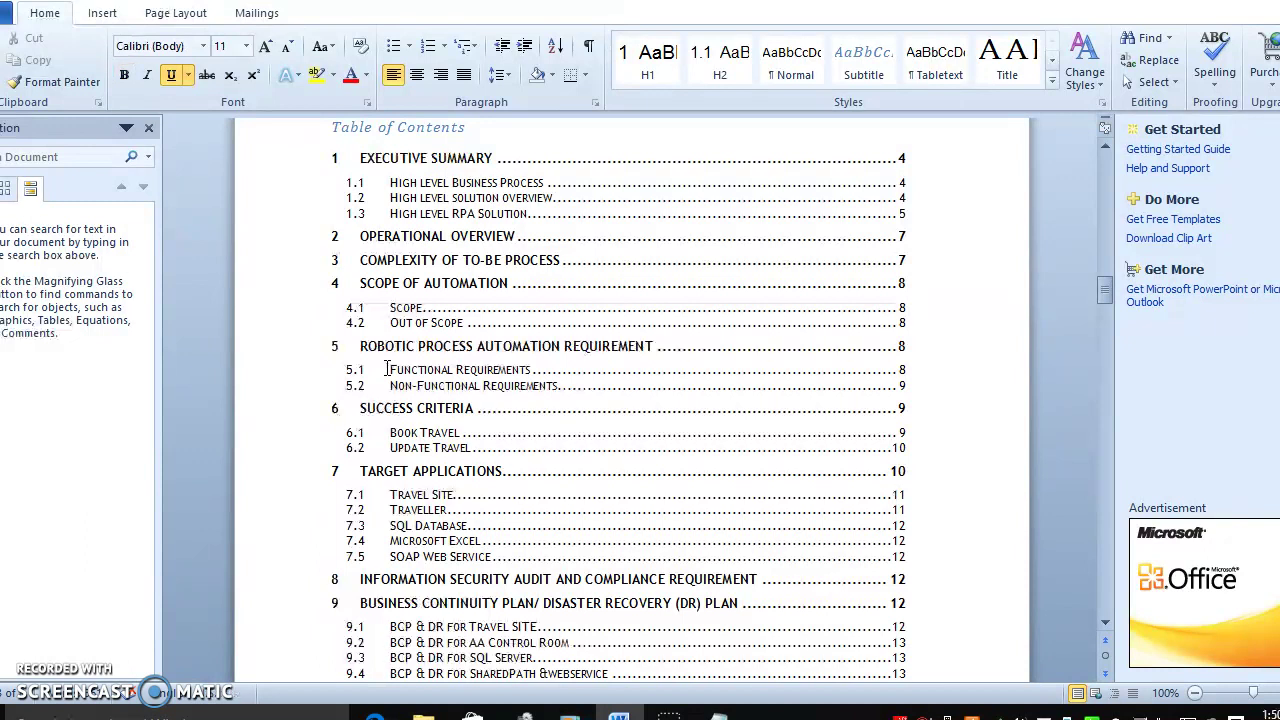
pyautogui.press('Down')
pyautogui.press('Up')
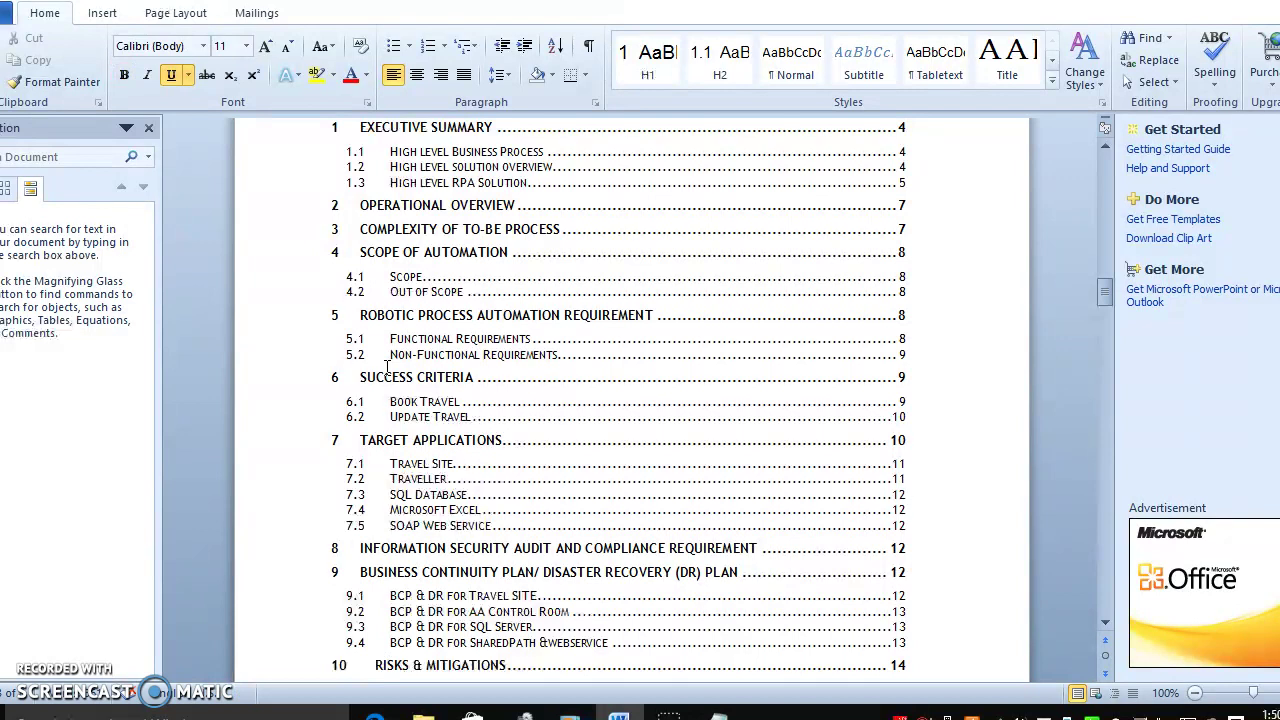
# Step: Advance through the contents to the Risks & Mitigations and Testing Strategy entries, sections 10 and 11
pyautogui.press('Down')
pyautogui.press('Down')
pyautogui.press('Down')
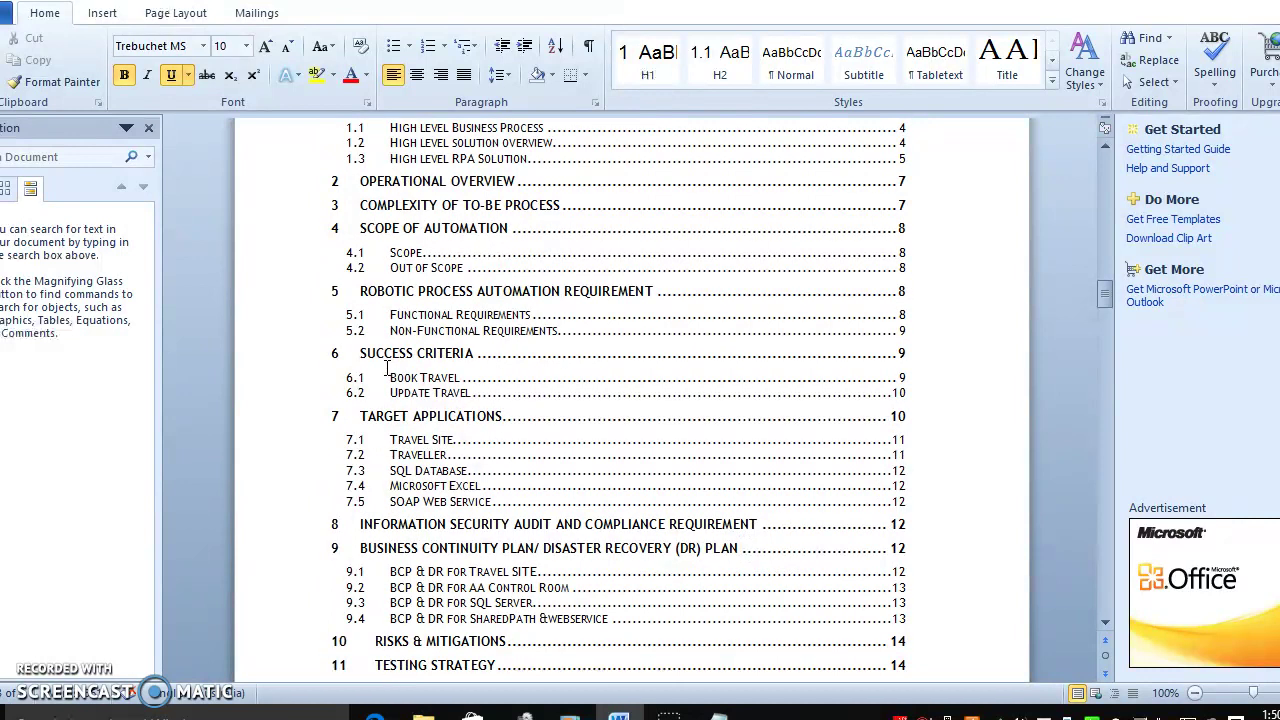
pyautogui.press('Down')
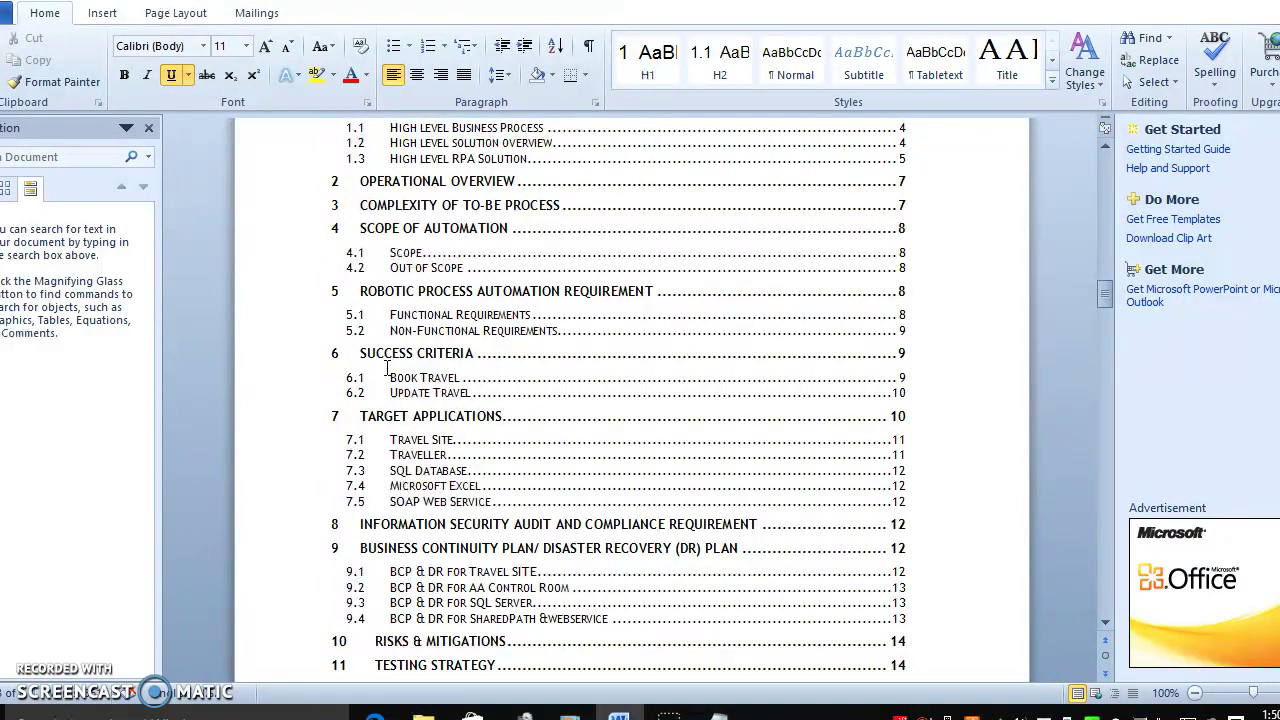
# Step: Return to the BCP & DR subsections to discuss them, ending at the Risks & Mitigations entry
pyautogui.click(521, 603)
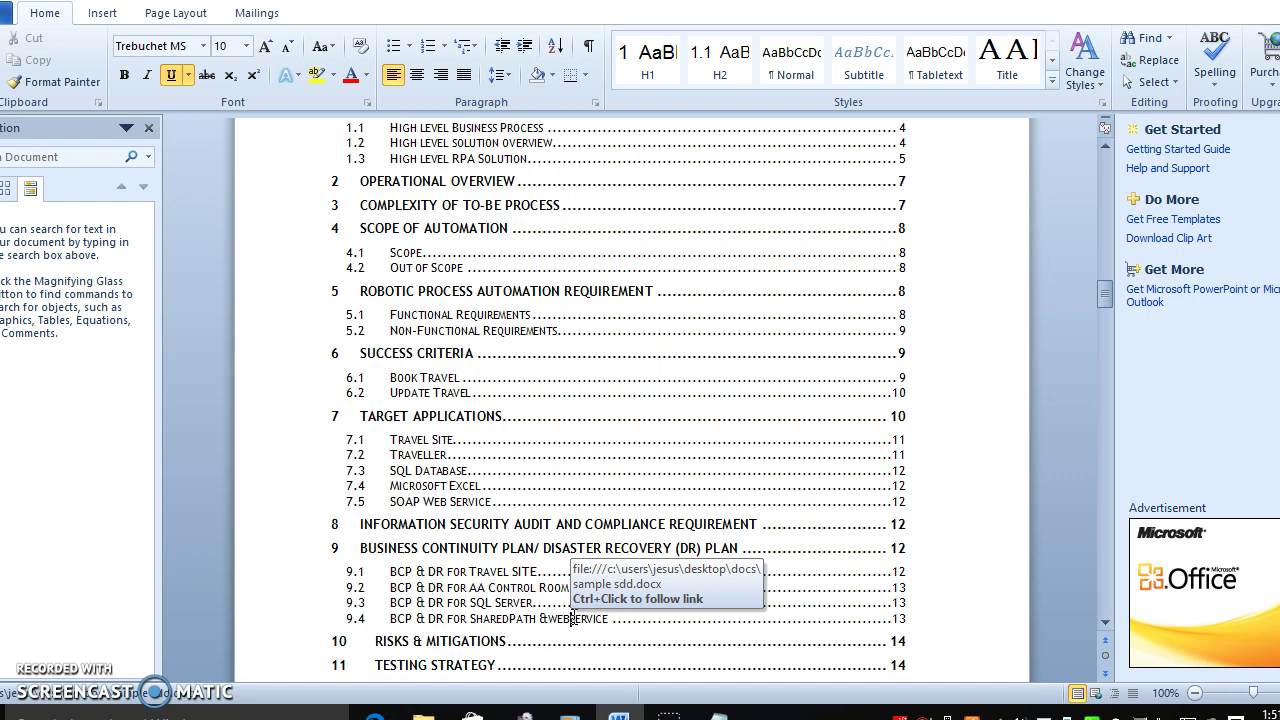
pyautogui.press('Down')
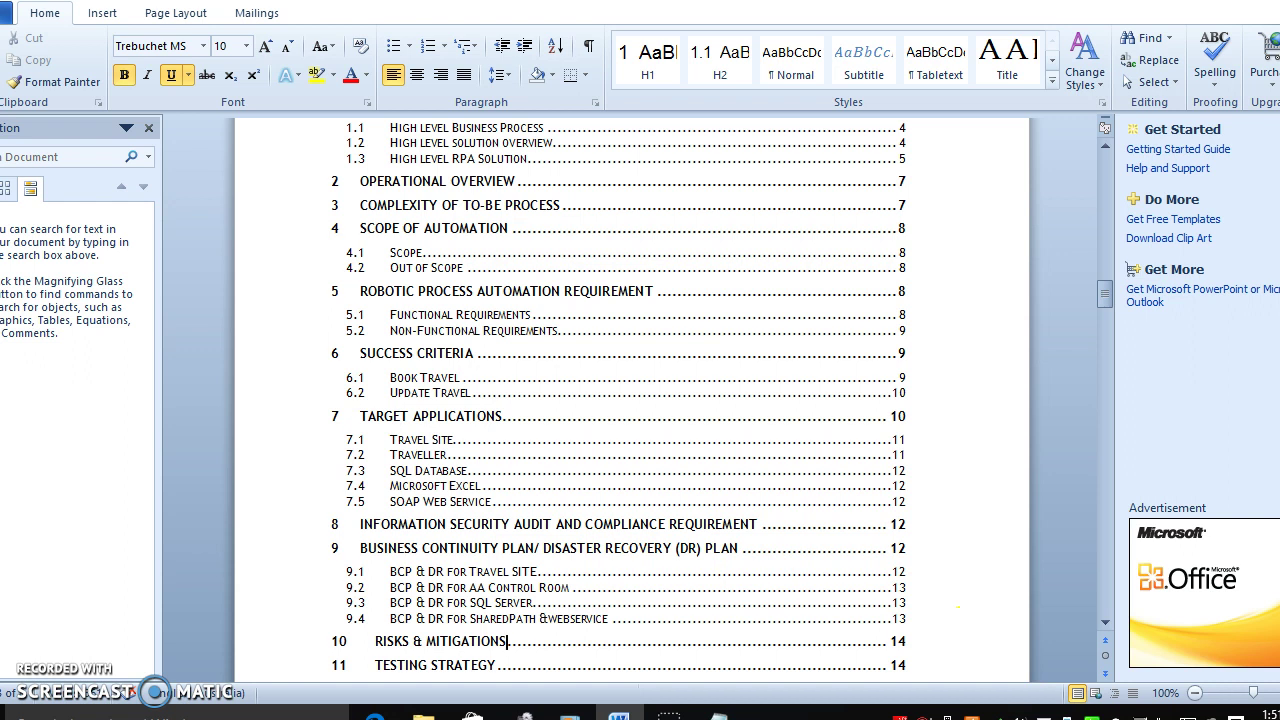
pyautogui.click(1212, 712)
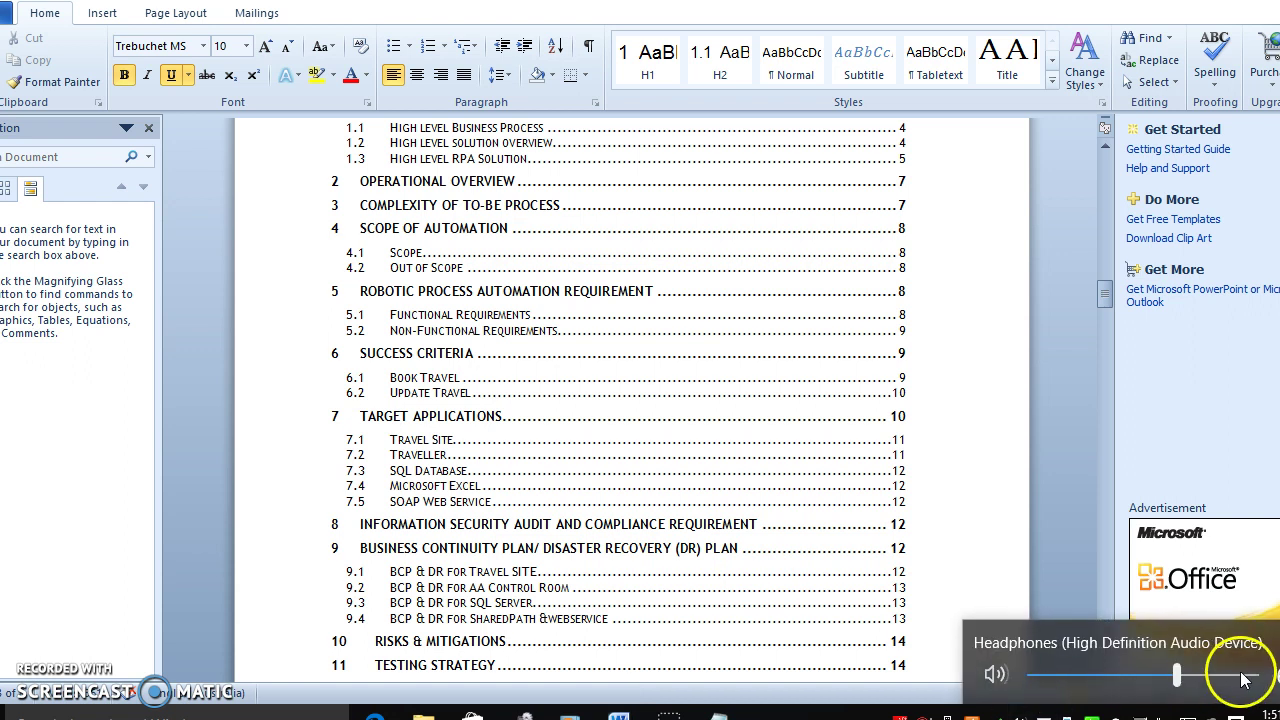
pyautogui.click(497, 551)
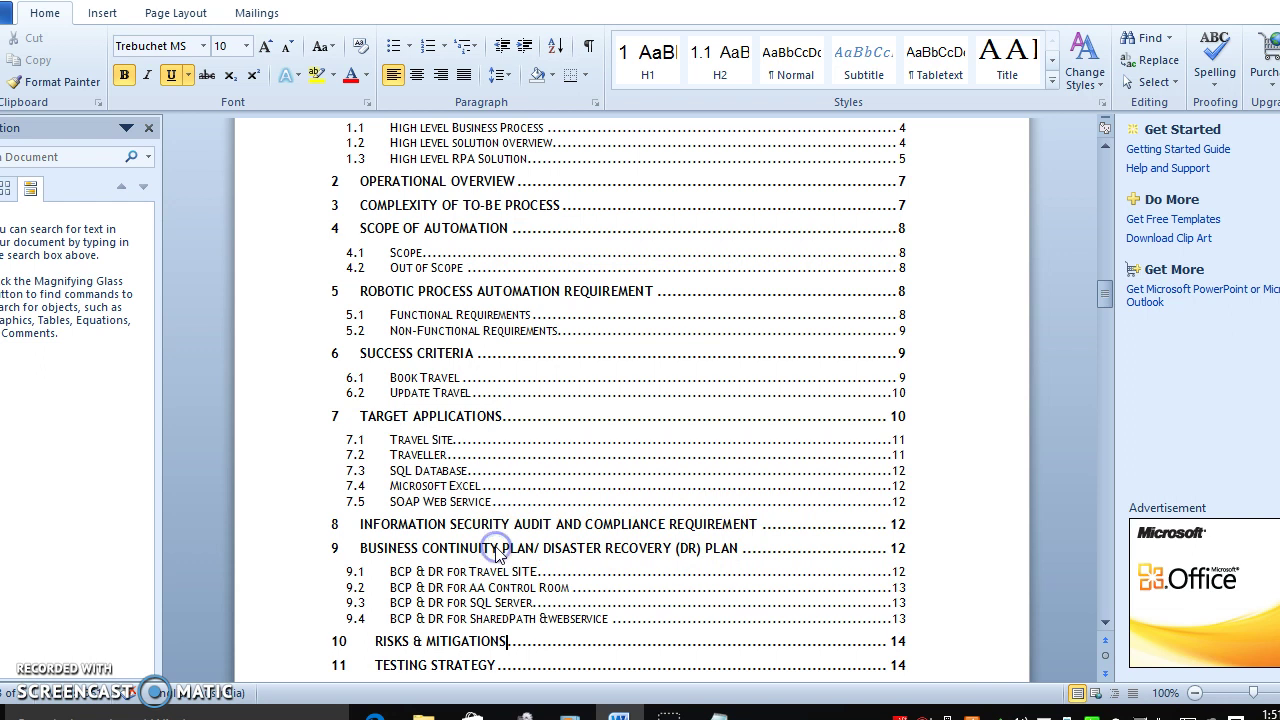
# Step: Continue from the BCP & DR subsections to the Credential Management entry and its subsections 12.1 and 12.2
pyautogui.click(497, 566)
pyautogui.press('Down')
pyautogui.press('Down')
pyautogui.press('Down')
pyautogui.press('Down')
pyautogui.press('Down')
pyautogui.press('Down')
pyautogui.press('Down')
pyautogui.press('Down')
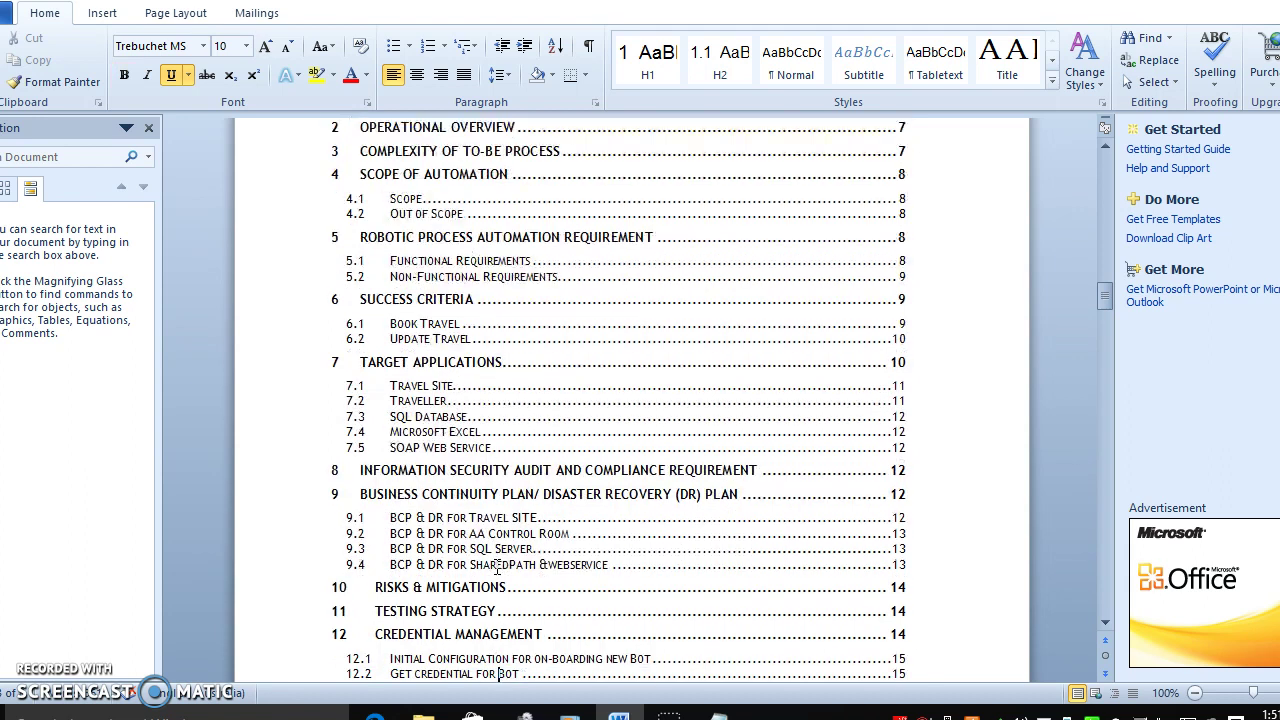
# Step: Go back over the Credential Management entry and its neighbours, continuing to the subsection on resetting the bot password after expiry
pyautogui.press('Up')
pyautogui.press('Up')
pyautogui.press('Up')
pyautogui.press('Up')
pyautogui.press('Down')
pyautogui.press('Down')
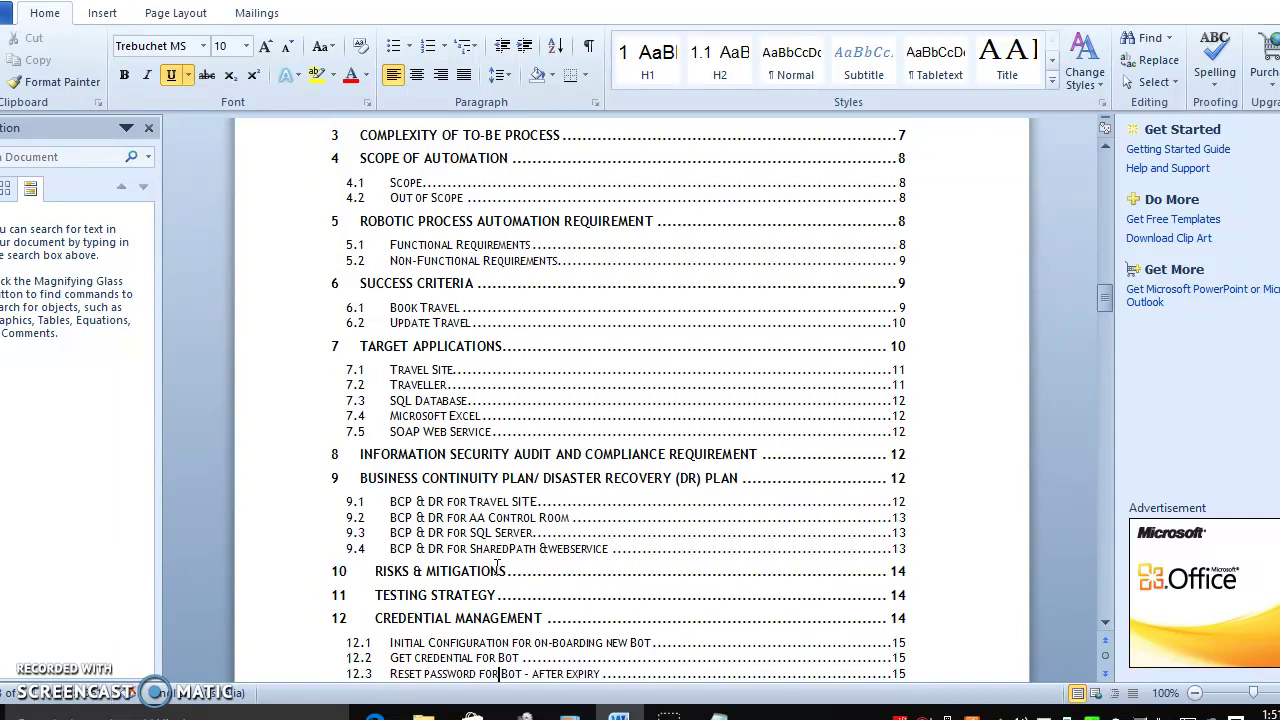
# Step: Review the Credential Management subsections, from onboarding a new bot to off-boarding the Bot ID from the credential store
pyautogui.press('Up')
pyautogui.press('Up')
pyautogui.press('Up')
pyautogui.press('Up')
pyautogui.press('Down')
pyautogui.press('Down')
pyautogui.press('Down')
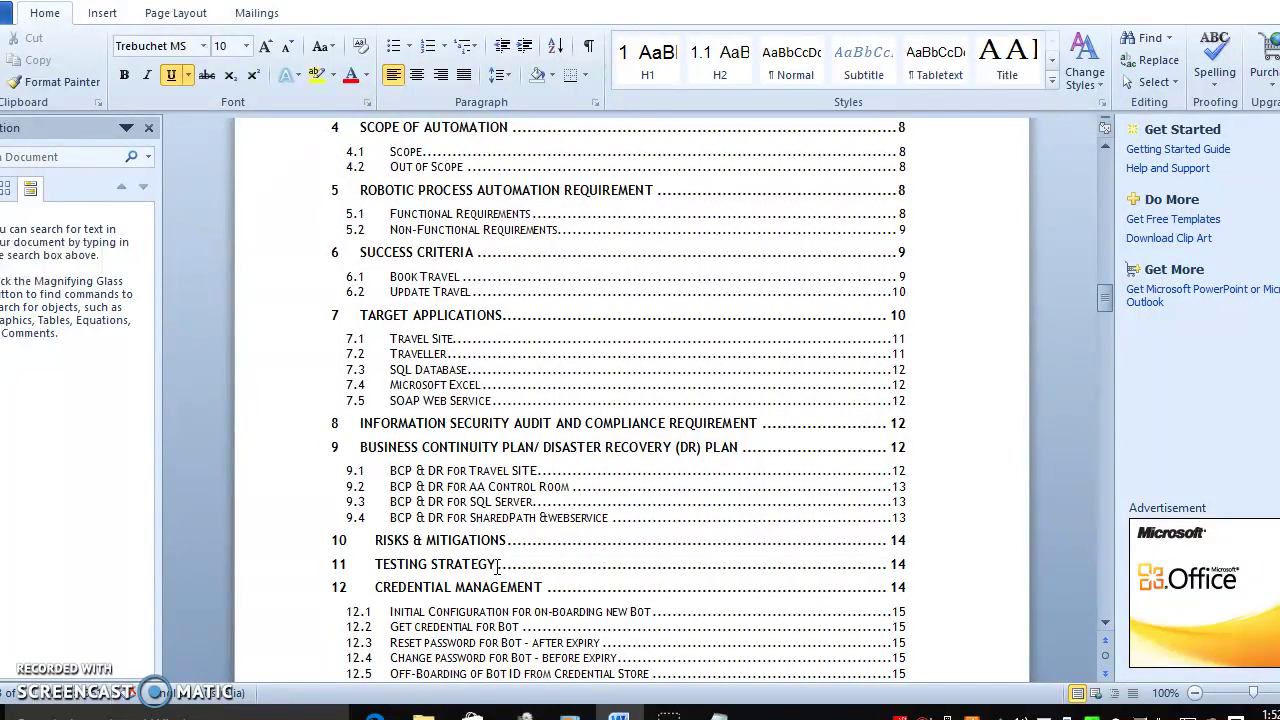
pyautogui.press('Up')
pyautogui.press('Up')
pyautogui.press('Up')
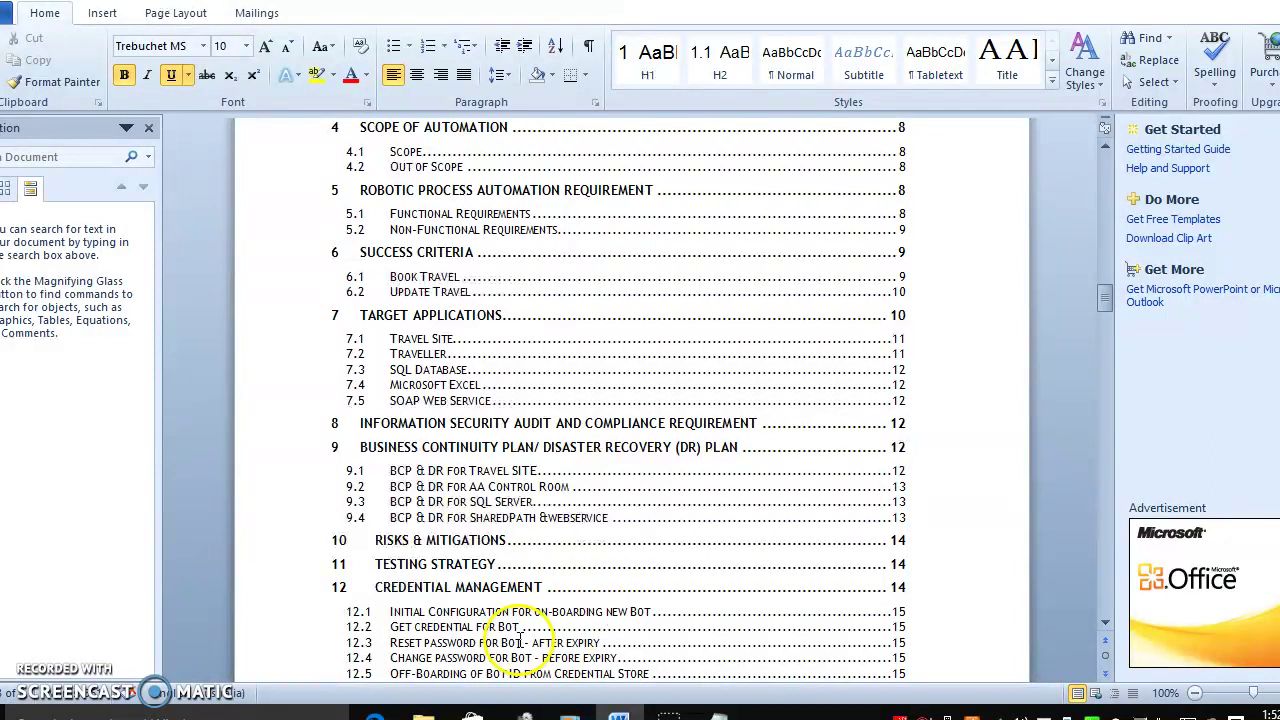
# Step: Switch to the Notepad notes and add the line "Deep dive - I am planning to make next video" at the end
pyautogui.click(718, 712)
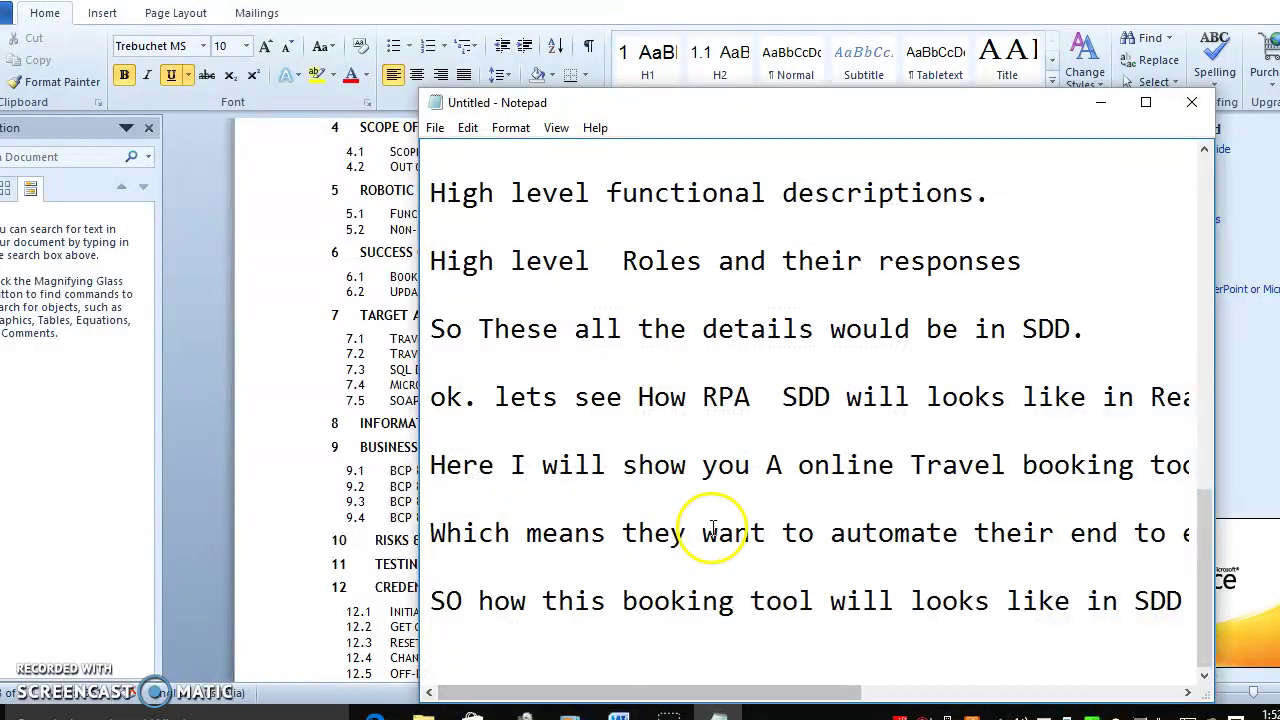
pyautogui.scroll(-1, 790, 645)
pyautogui.press('Return')
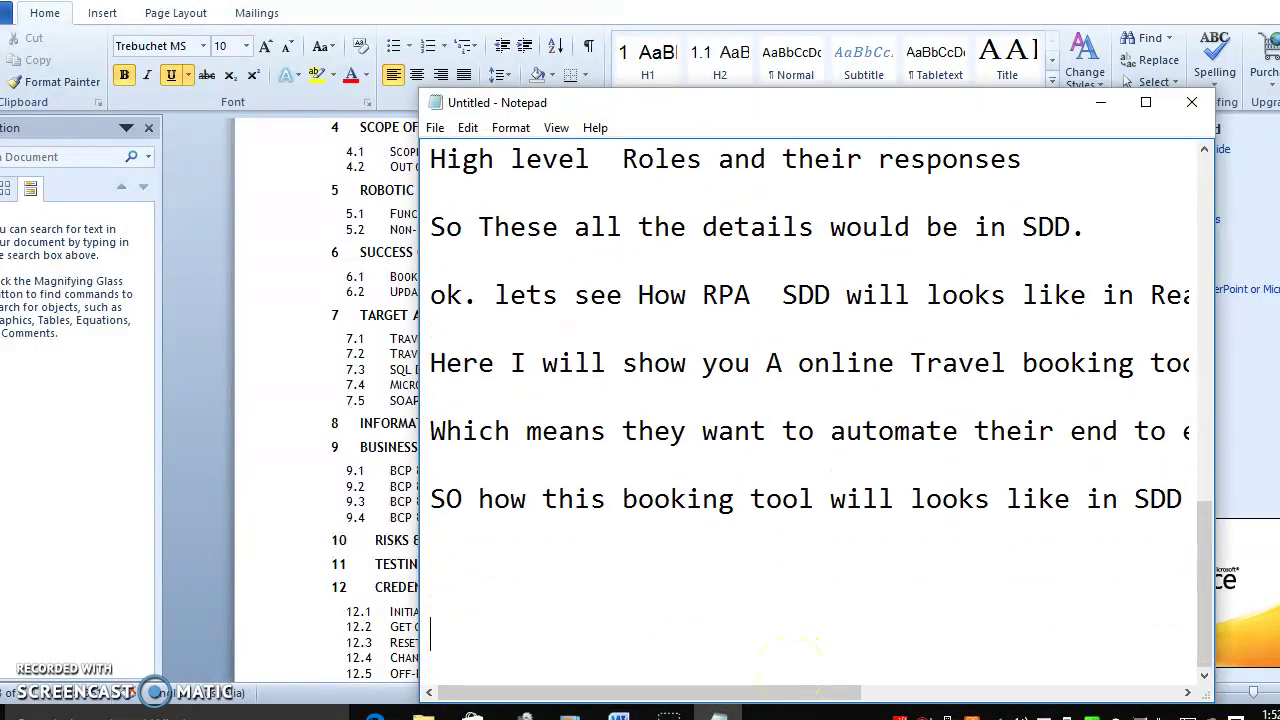
pyautogui.write('Deep dive ')
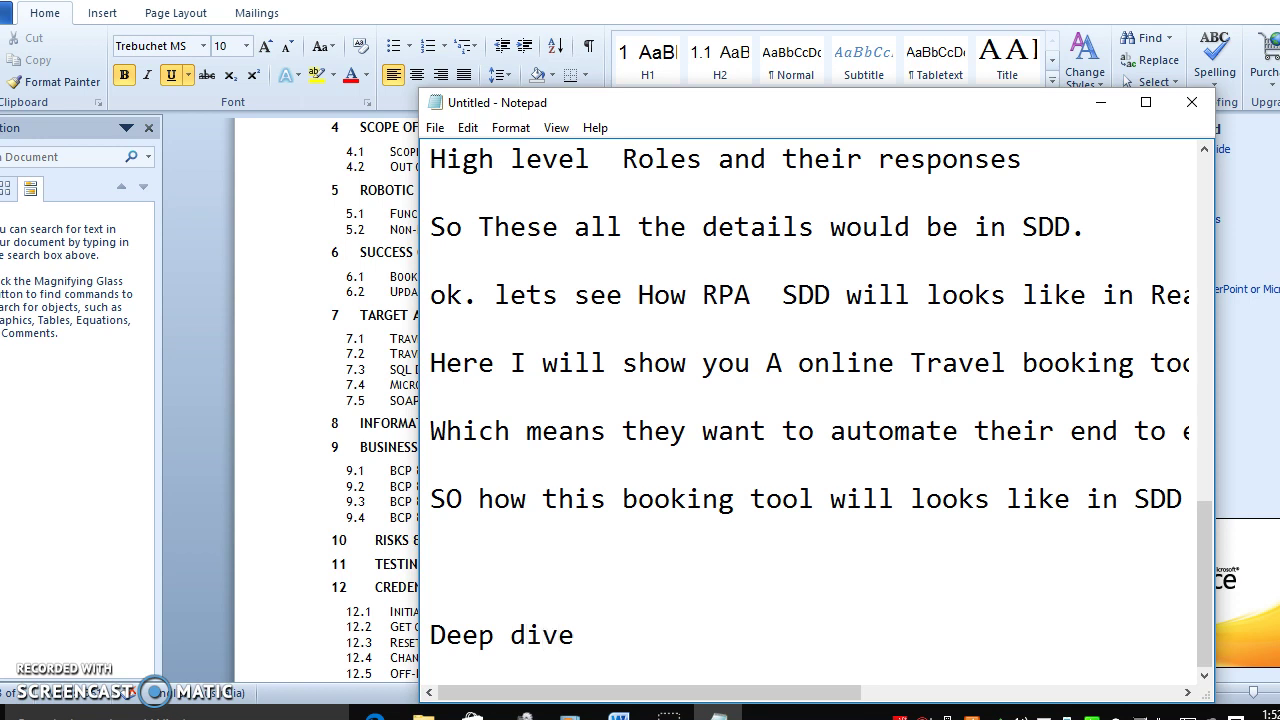
pyautogui.write('- ')
pyautogui.write('I am p')
pyautogui.write('lannin')
pyautogui.write('g ro')
pyautogui.press('BackSpace')
pyautogui.press('BackSpace')
pyautogui.write('to make next video')
# Step: Leave a blank line and add "FOr high level SDD document ." below the deep dive note
pyautogui.press('Return')
pyautogui.press('Return')
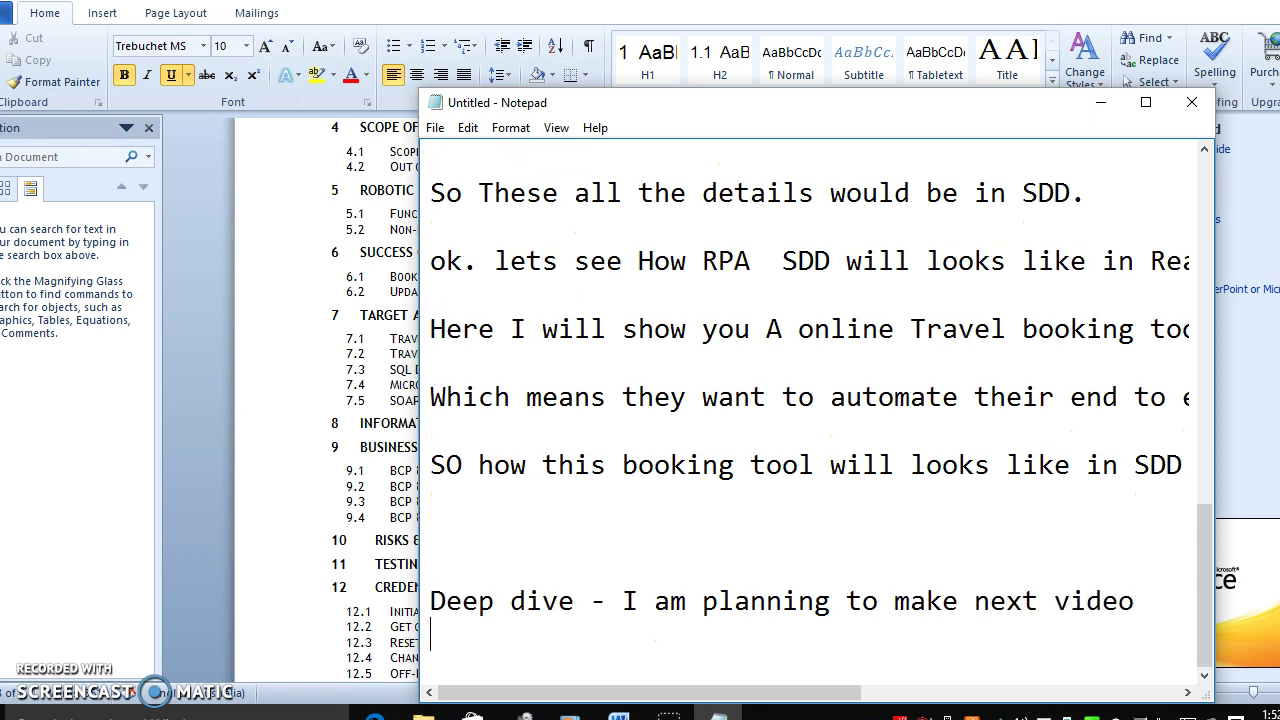
pyautogui.write('FOr high level')
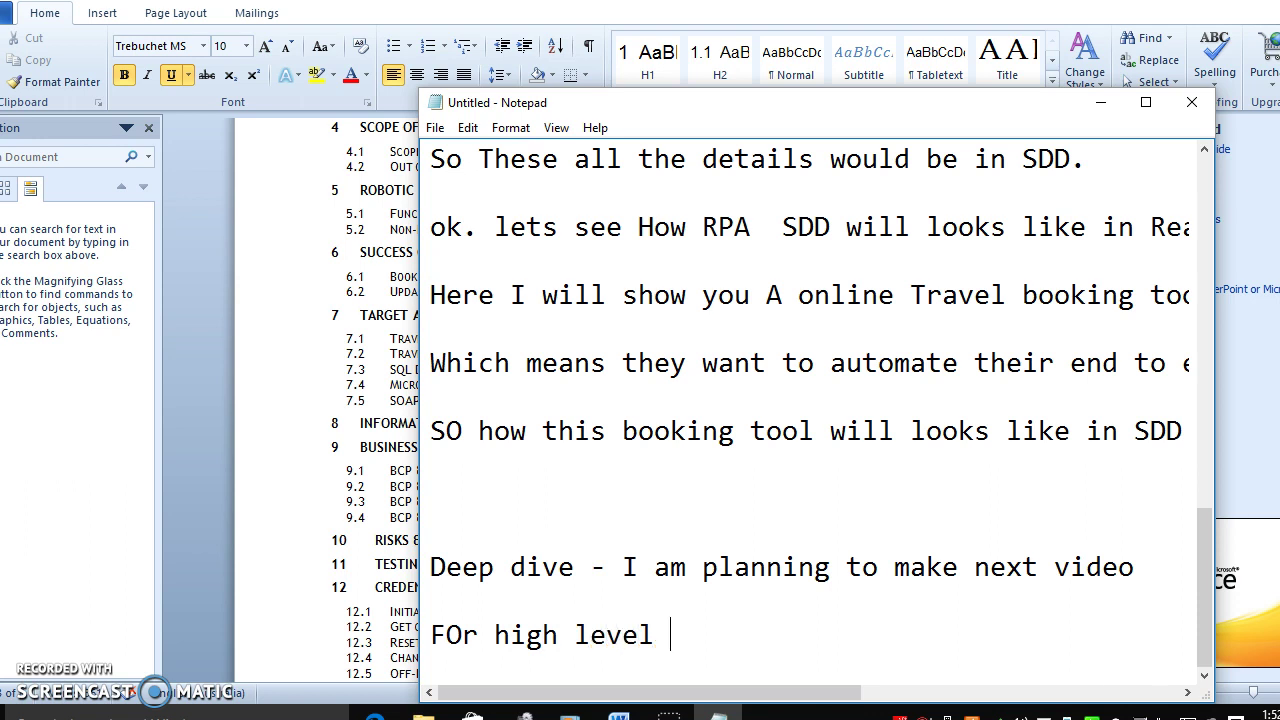
pyautogui.write(' SDD document .')
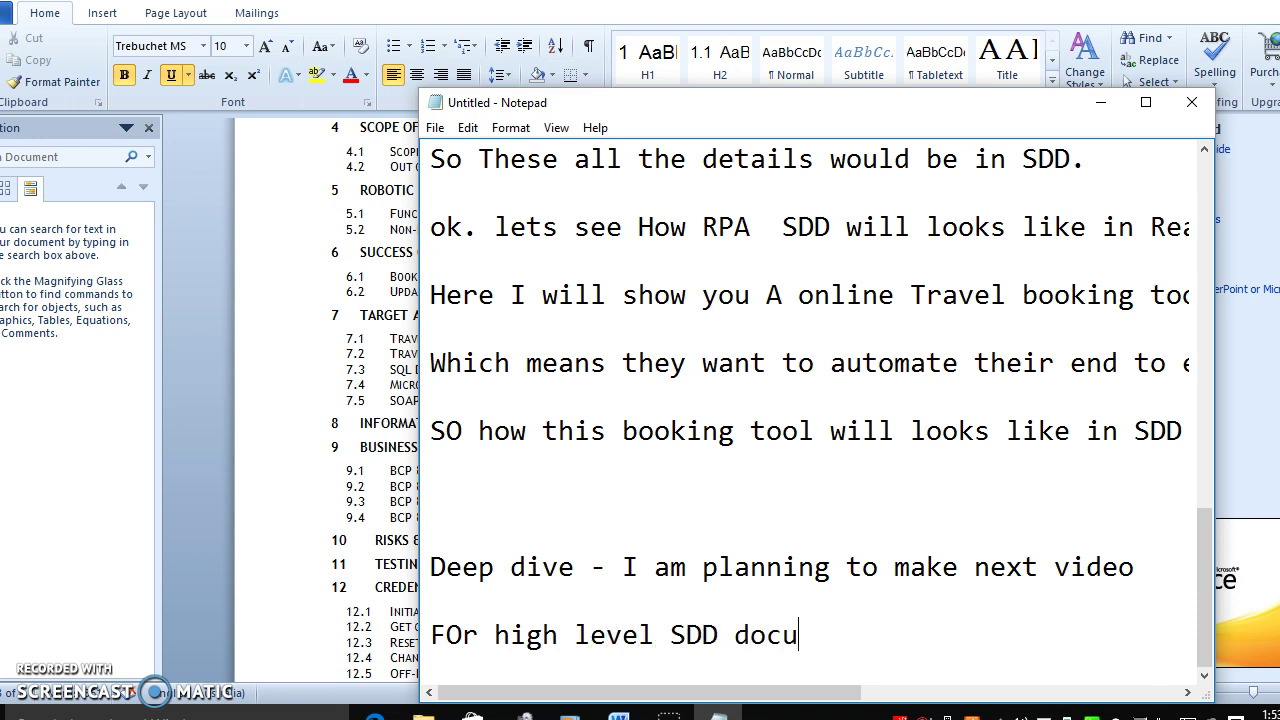